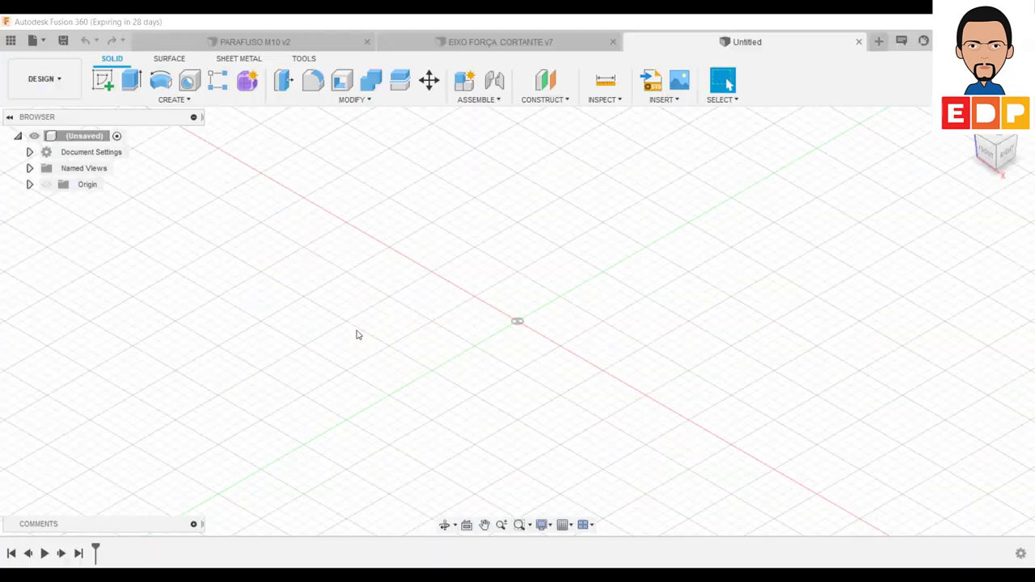
- On the front plane, draw a closed stepped shaft half-profile with lines, starting and ending on the horizontal axis
{"action": "left_click", "coordinate": [102, 80]}
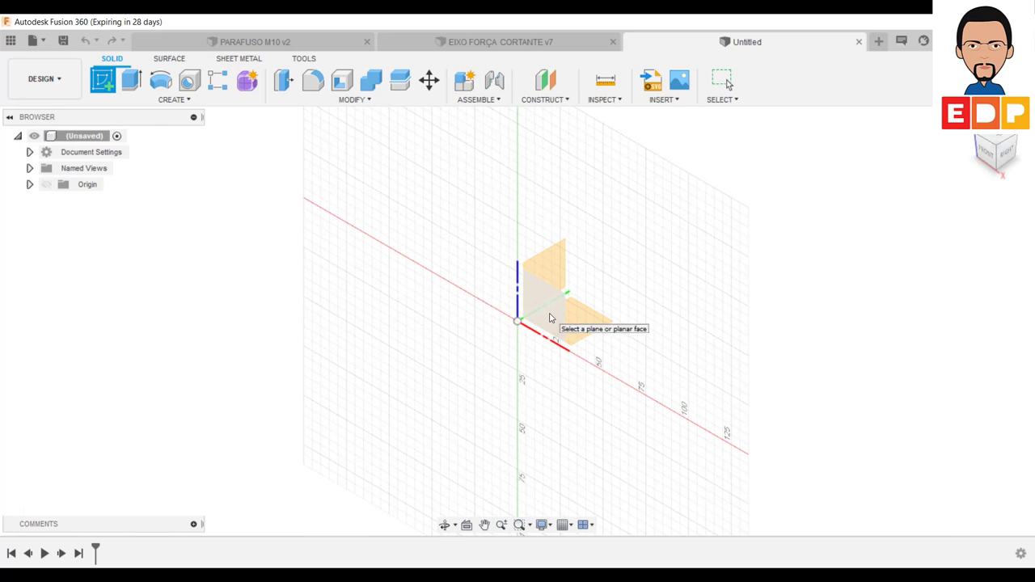
{"action": "left_click", "coordinate": [549, 318]}
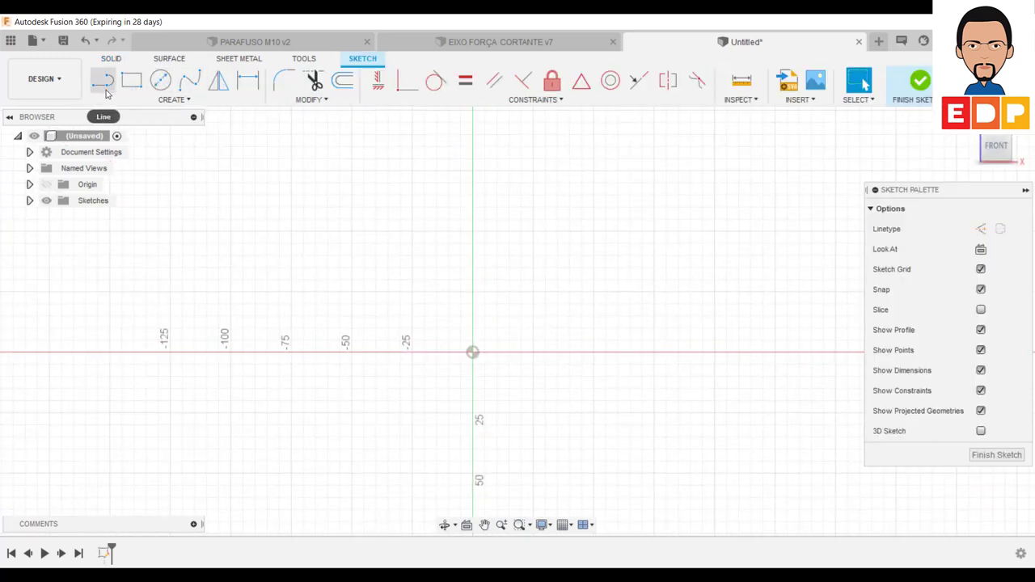
{"action": "mouse_move", "coordinate": [102, 80]}
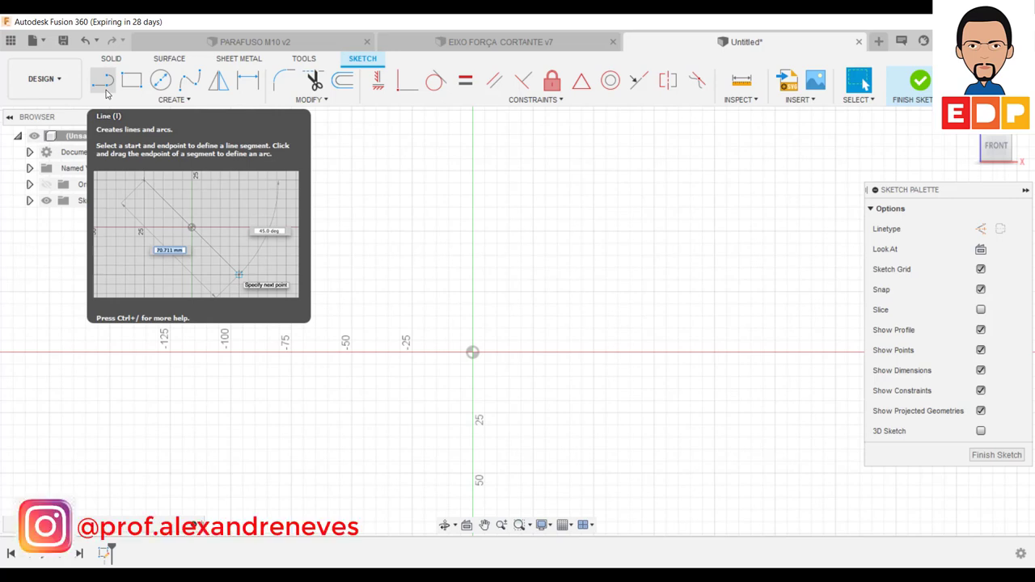
{"action": "left_click", "coordinate": [105, 91]}
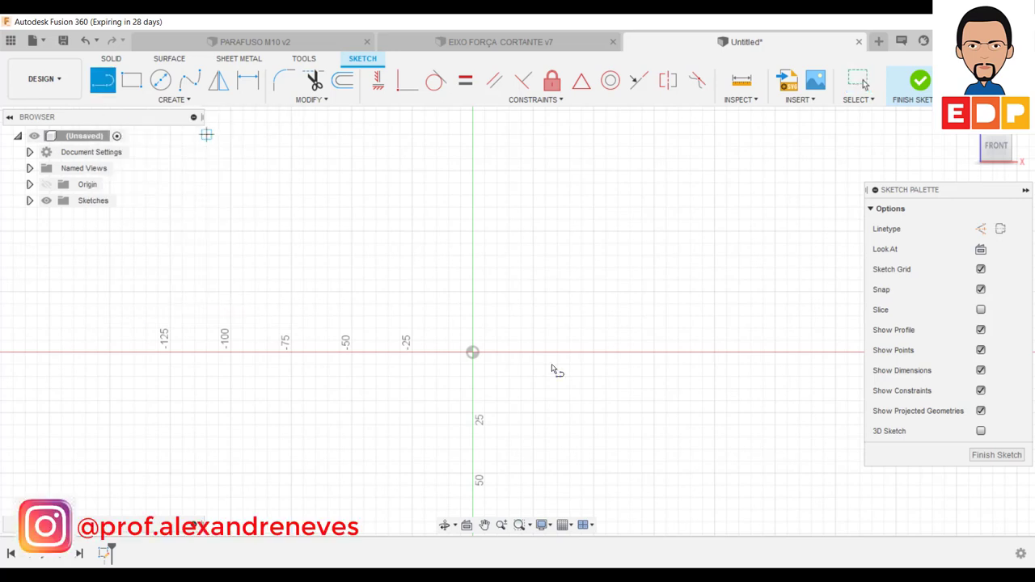
{"action": "left_click", "coordinate": [328, 351]}
{"action": "left_click", "coordinate": [328, 327]}
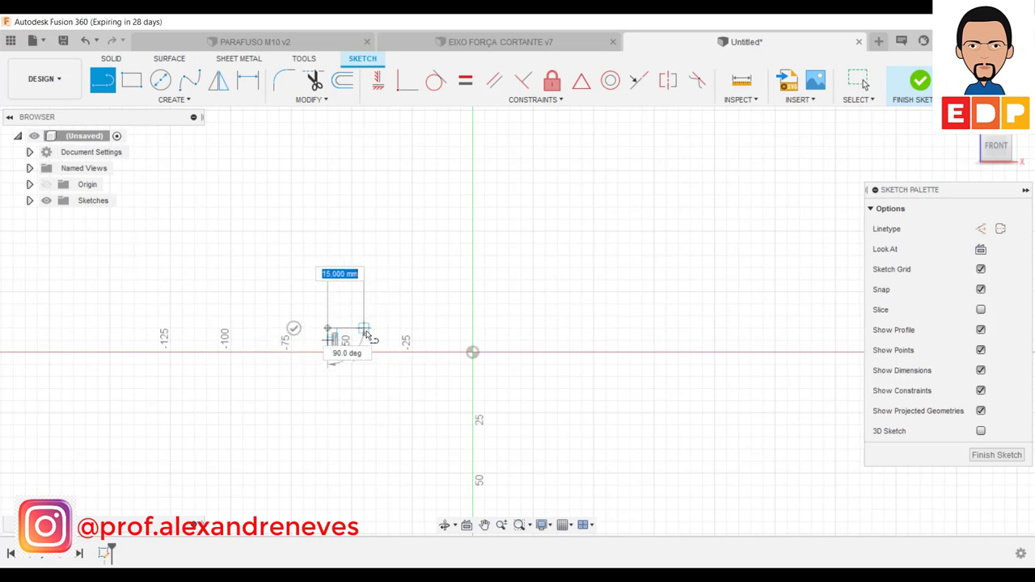
{"action": "left_click", "coordinate": [363, 327]}
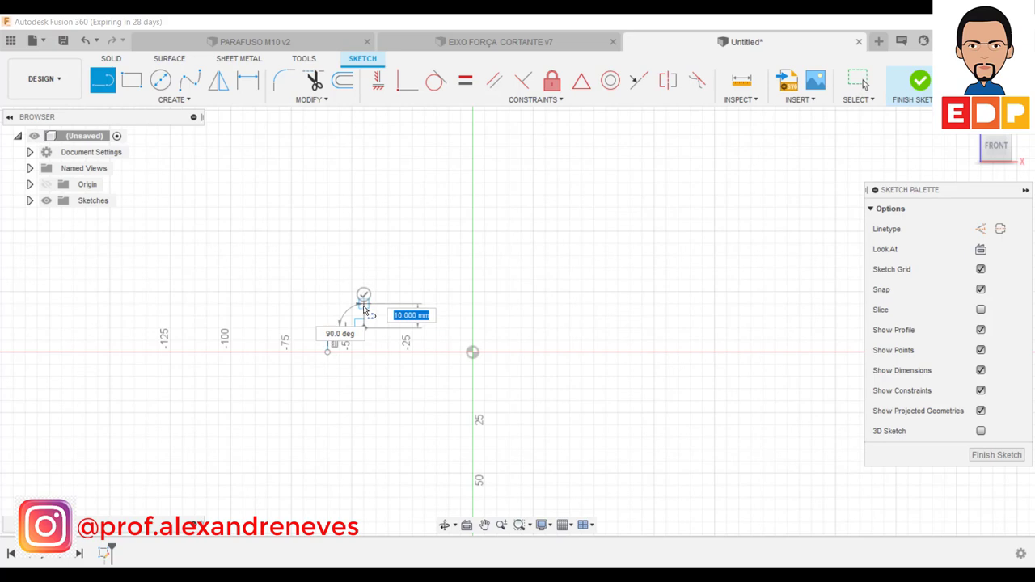
{"action": "left_click", "coordinate": [364, 307]}
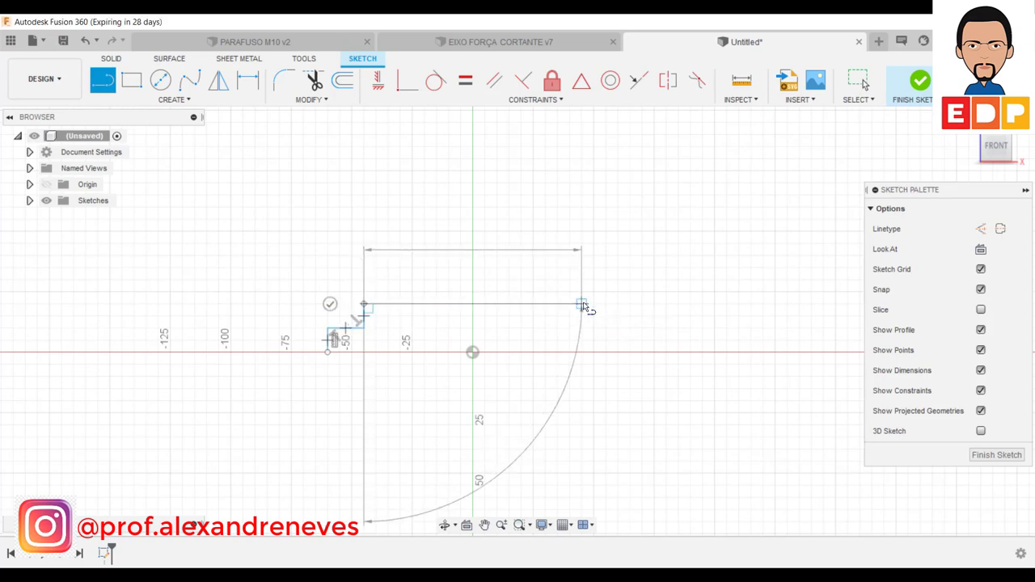
{"action": "left_click", "coordinate": [583, 304]}
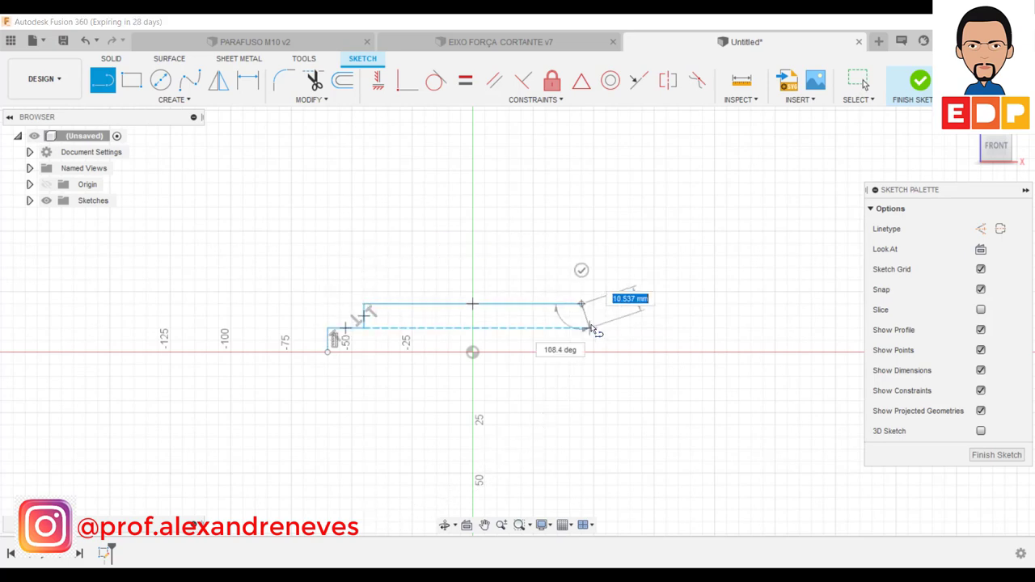
{"action": "left_click", "coordinate": [630, 327]}
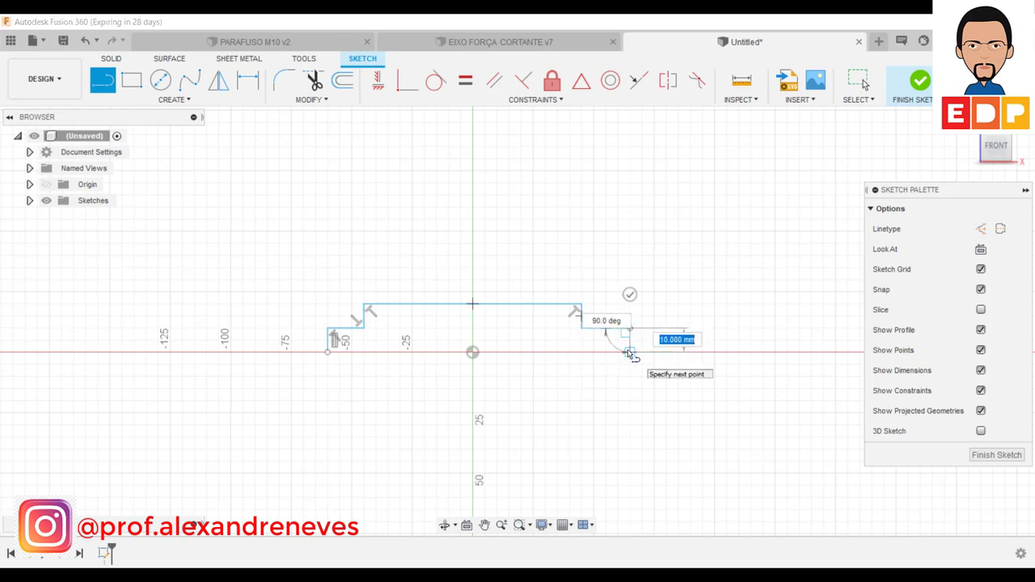
{"action": "left_click", "coordinate": [630, 352]}
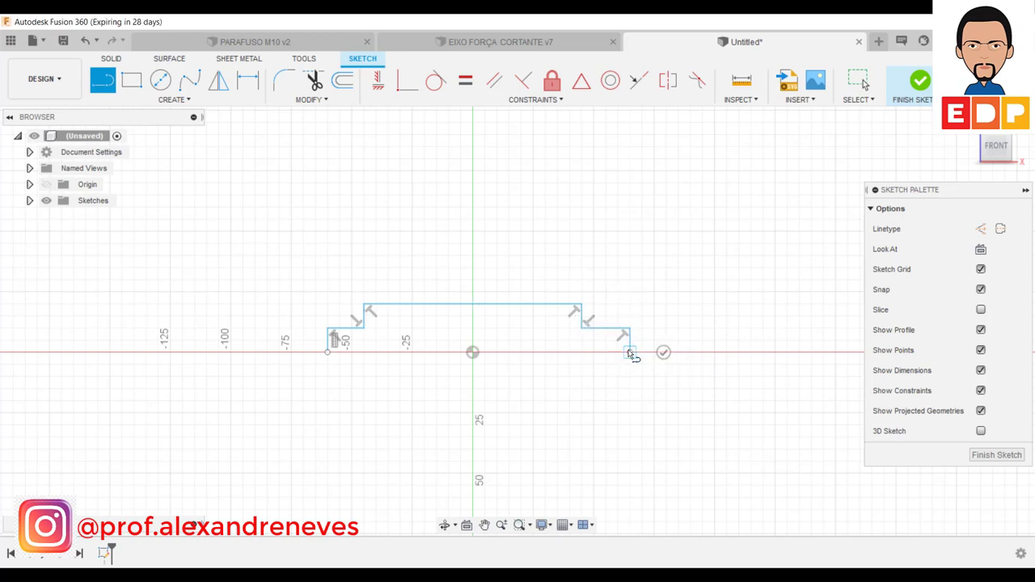
{"action": "left_click", "coordinate": [329, 354]}
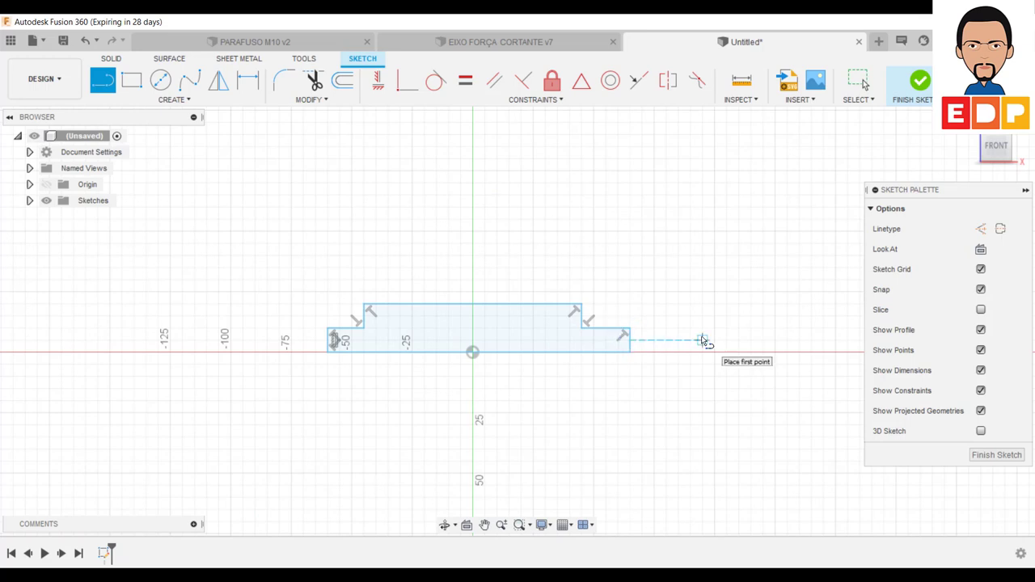
- Dimension the profile's right end step to 7.5 mm high
{"action": "key", "text": "Escape"}
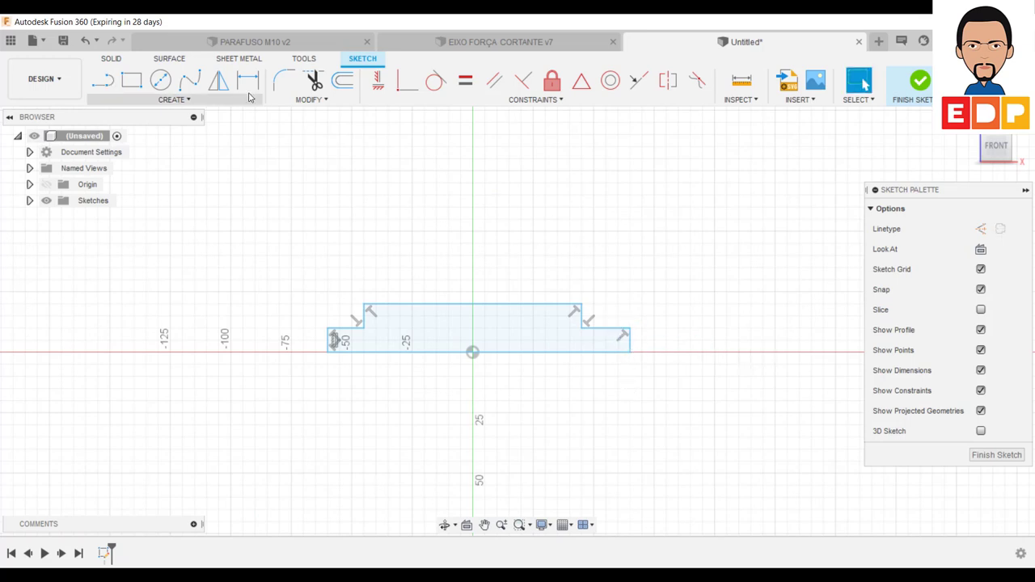
{"action": "key", "text": "d"}
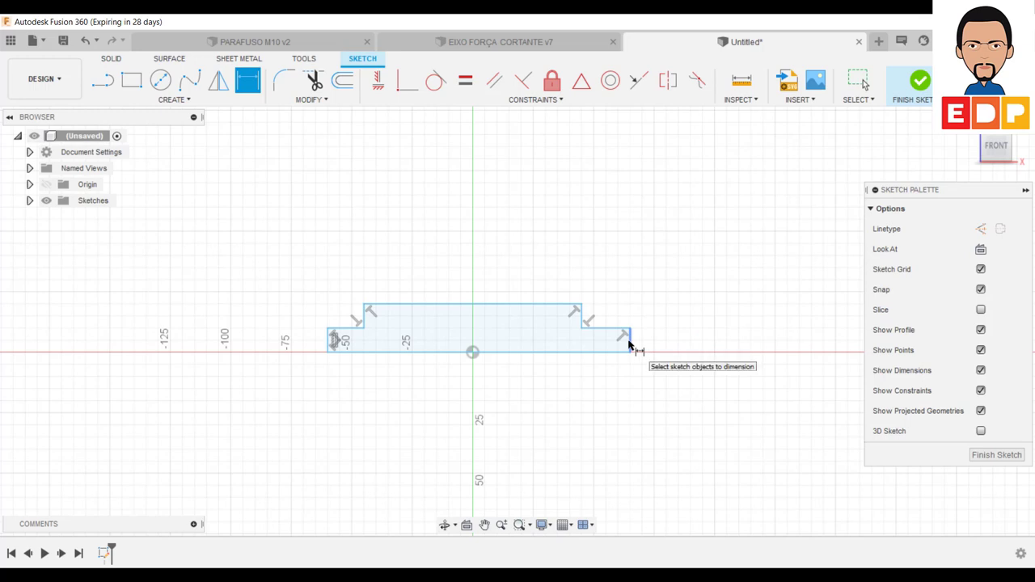
{"action": "left_click", "coordinate": [630, 341]}
{"action": "left_click", "coordinate": [692, 340]}
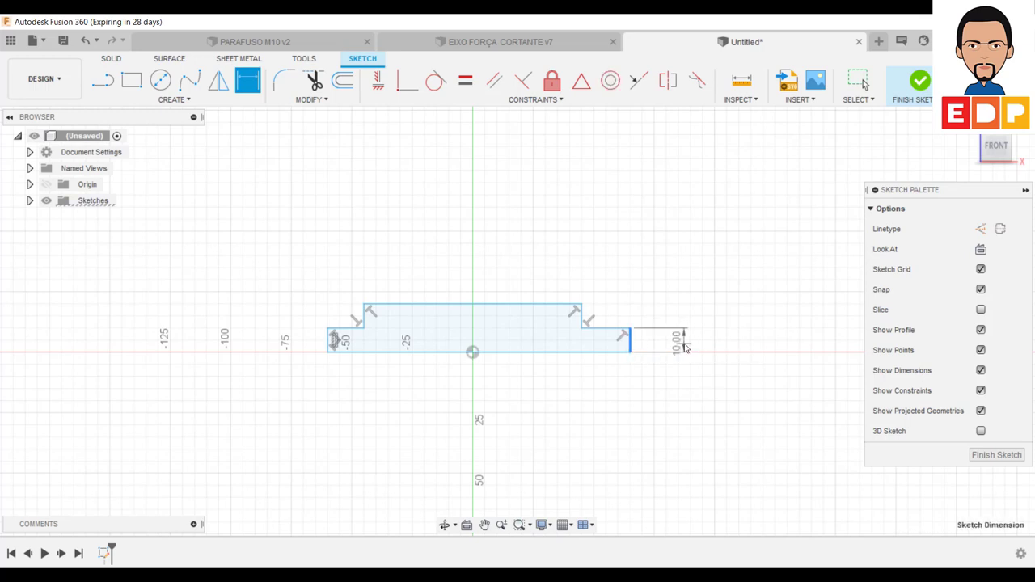
{"action": "type", "text": "7,5"}
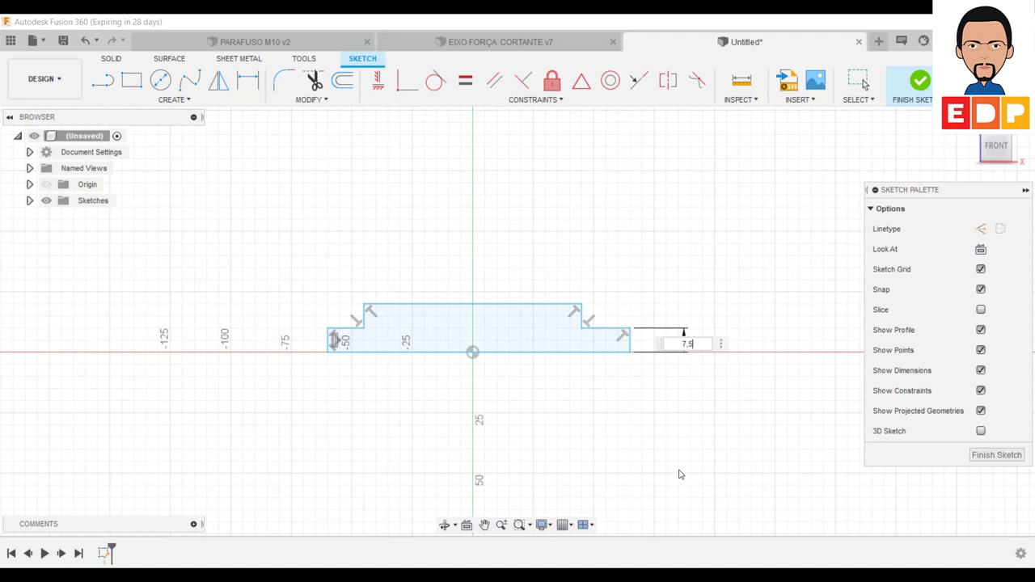
{"action": "key", "text": "Return"}
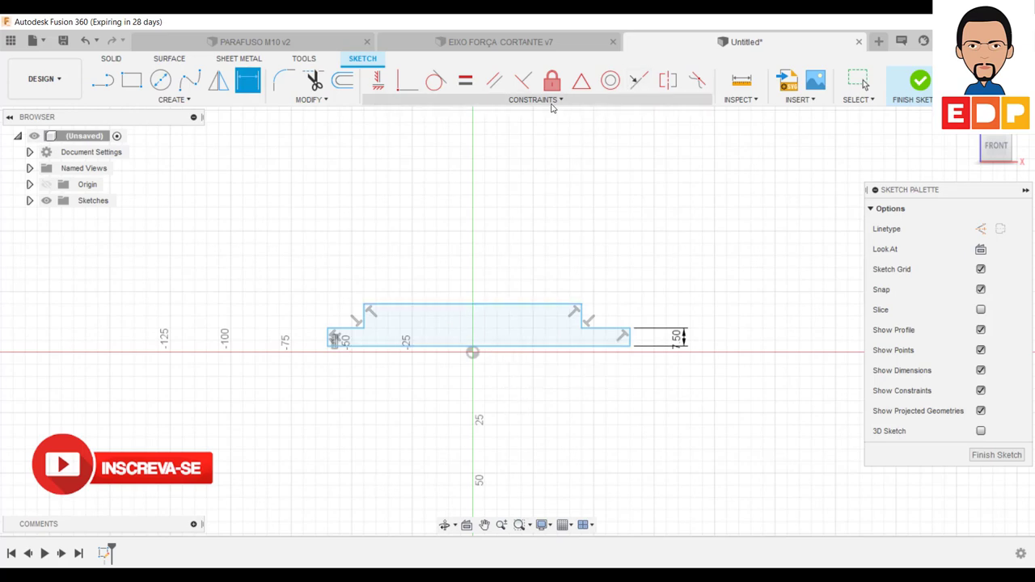
- Make the bottom line symmetric about the vertical axis to centre the profile
{"action": "left_click", "coordinate": [553, 104]}
{"action": "left_click", "coordinate": [580, 81]}
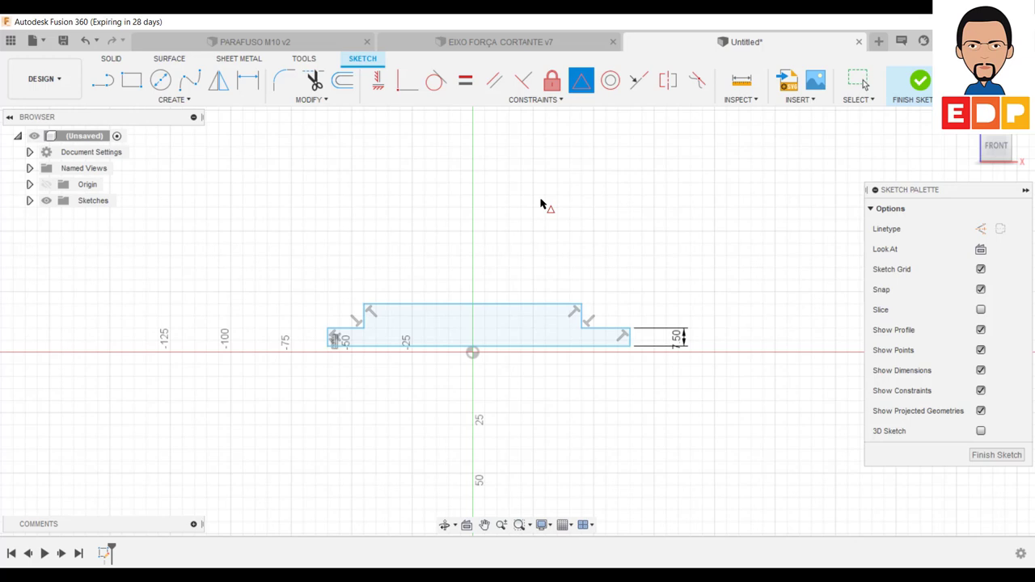
{"action": "left_click", "coordinate": [474, 347]}
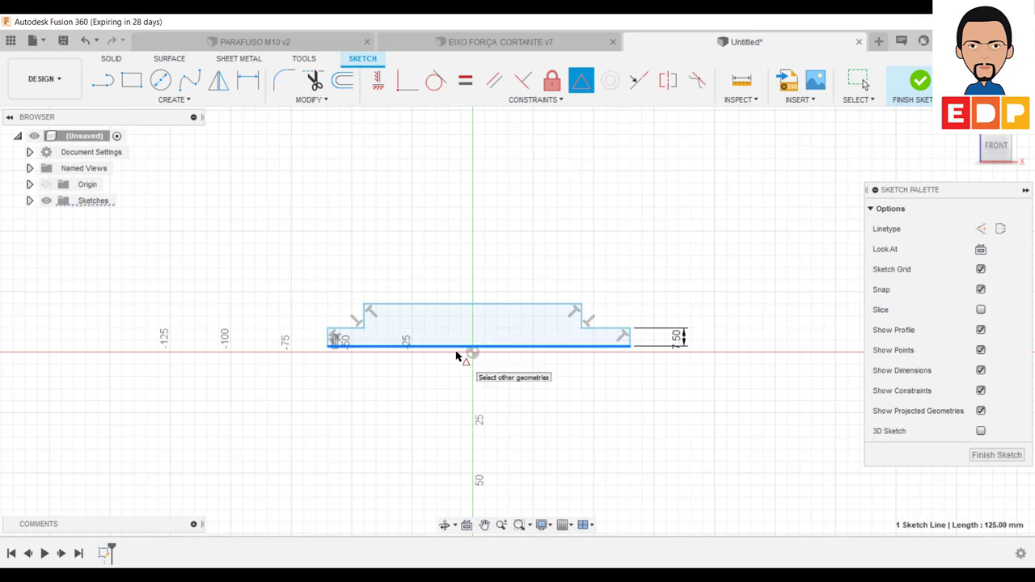
{"action": "left_click", "coordinate": [474, 356]}
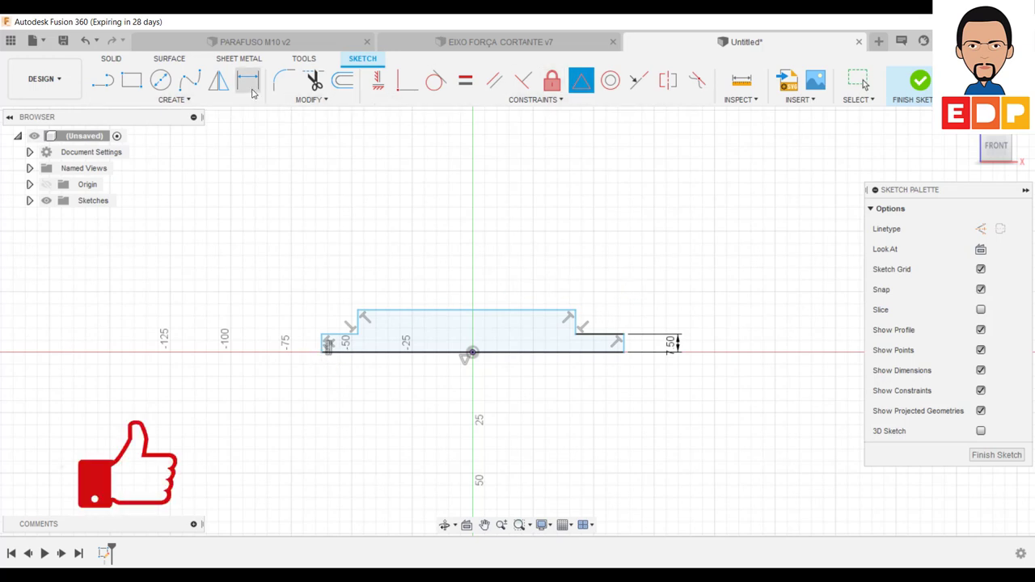
- Dimension the profile's overall length to 100 mm and its top edge to 80 mm
{"action": "key", "text": "d"}
{"action": "left_click", "coordinate": [323, 354]}
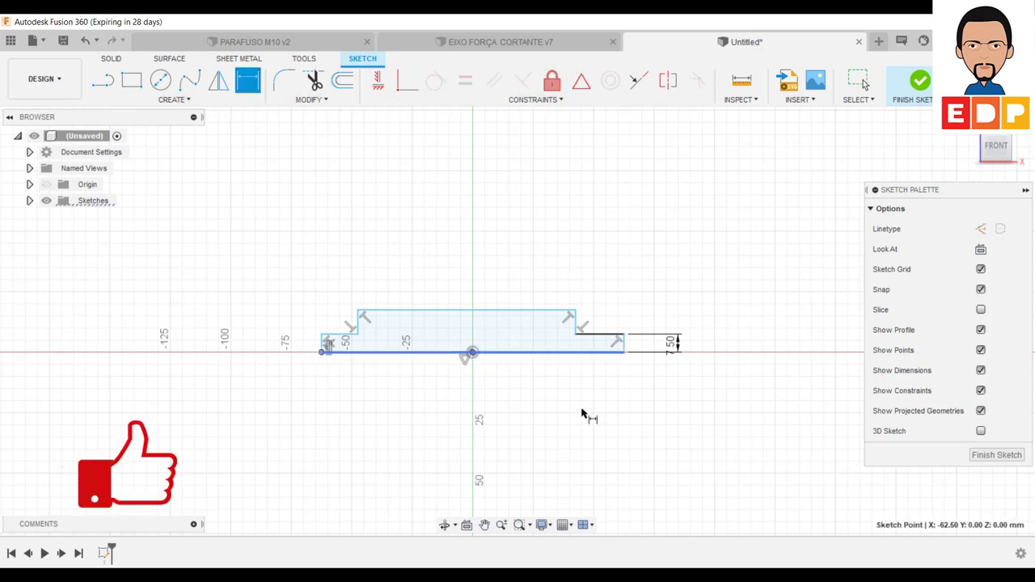
{"action": "left_click", "coordinate": [623, 354]}
{"action": "left_click", "coordinate": [478, 433]}
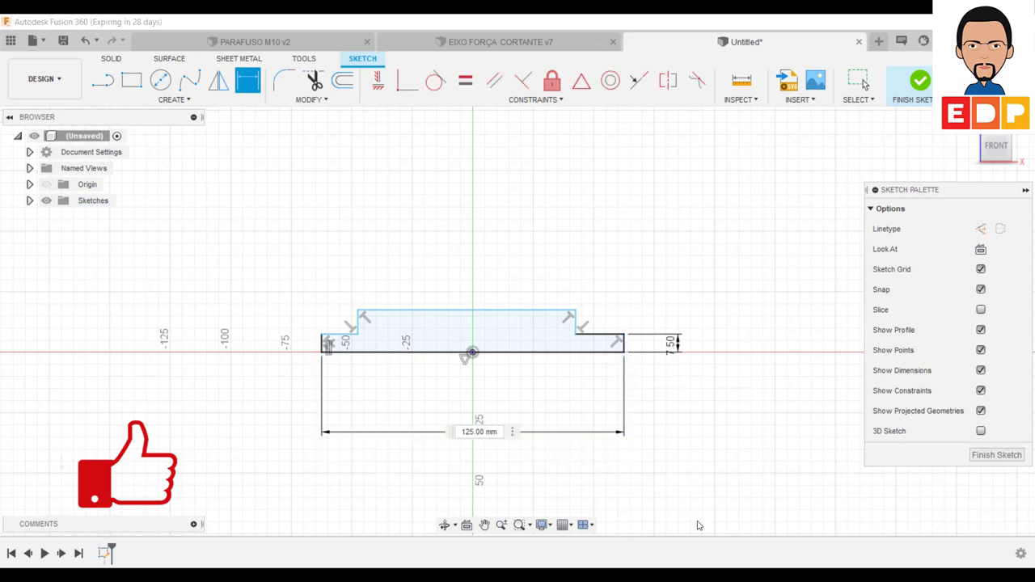
{"action": "type", "text": "100"}
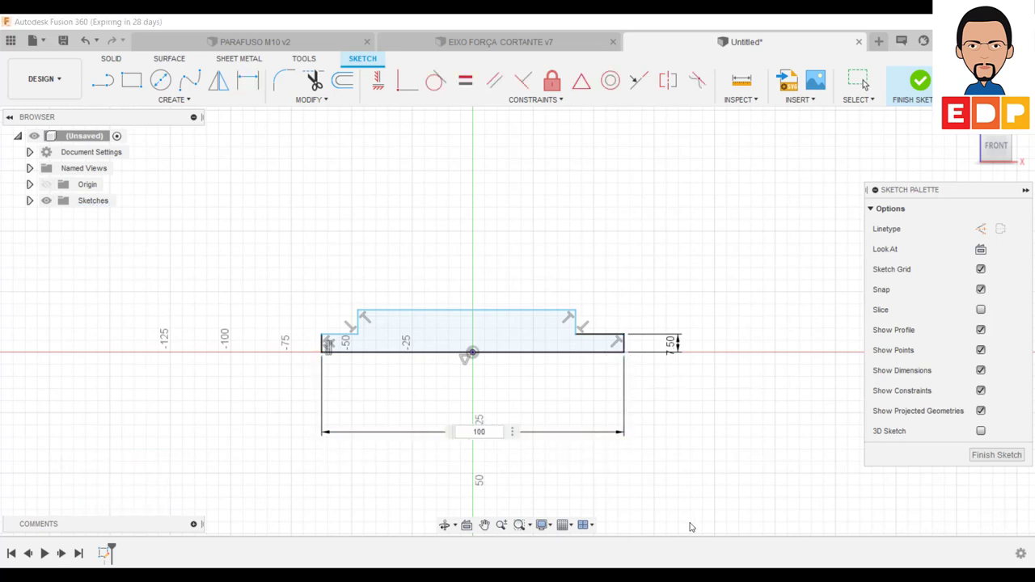
{"action": "key", "text": "Return"}
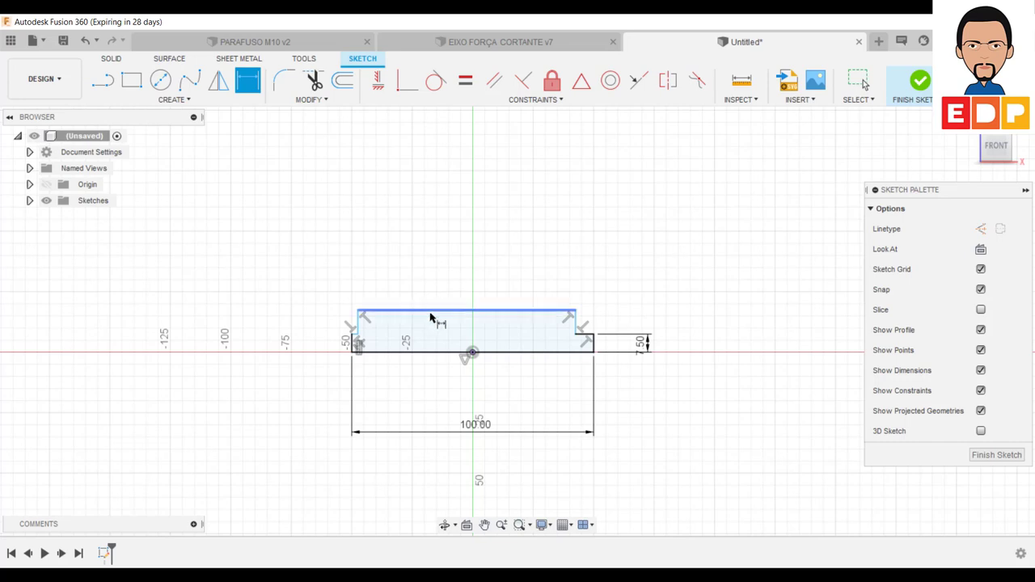
{"action": "left_click", "coordinate": [435, 316]}
{"action": "left_click", "coordinate": [457, 267]}
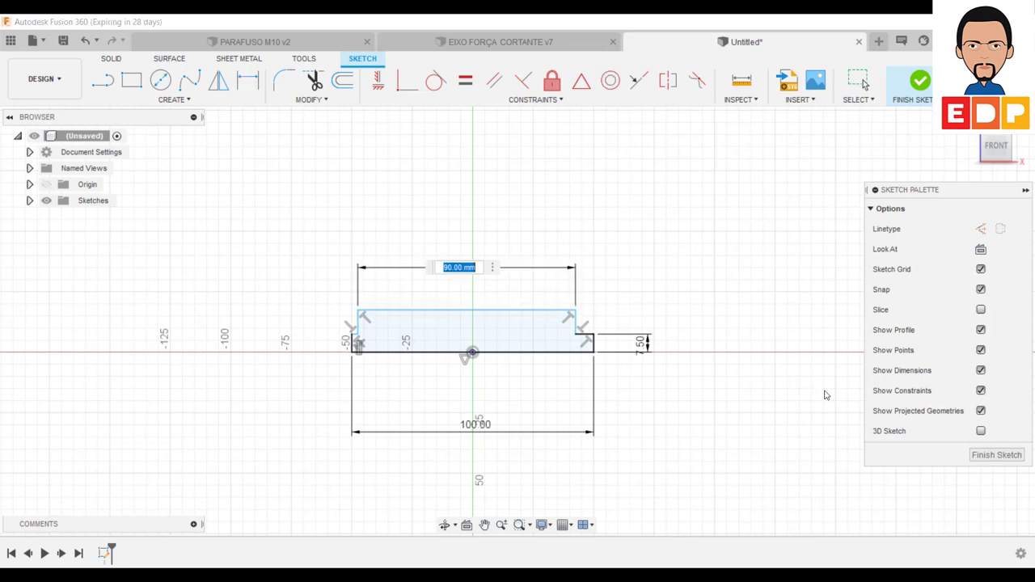
{"action": "type", "text": "80"}
{"action": "key", "text": "Return"}
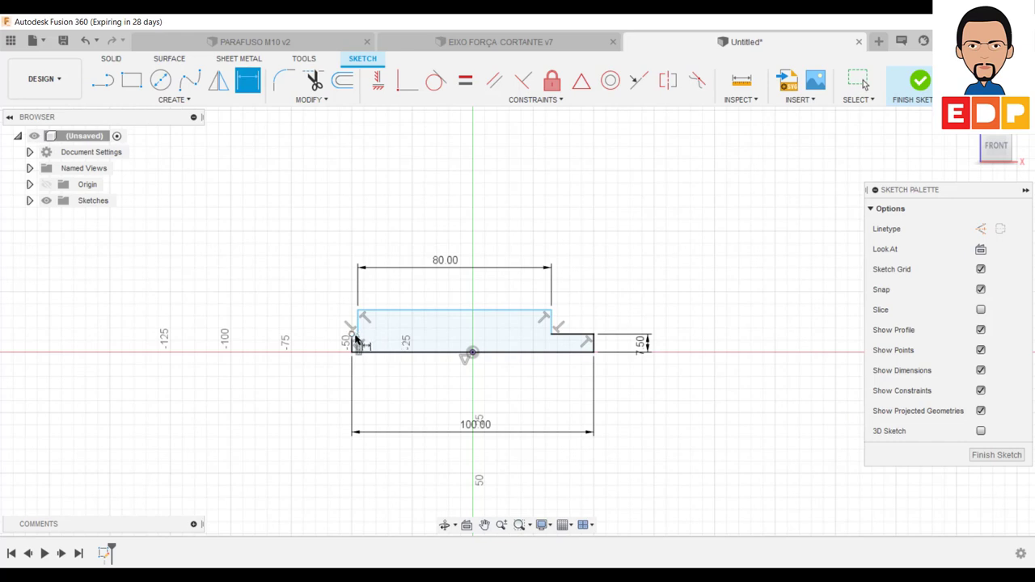
- Set the left shoulder offset dimension to 10 mm
{"action": "scroll", "coordinate": [353, 339], "scroll_direction": "up", "scroll_amount": 1}
{"action": "scroll", "coordinate": [352, 340], "scroll_direction": "up", "scroll_amount": 2}
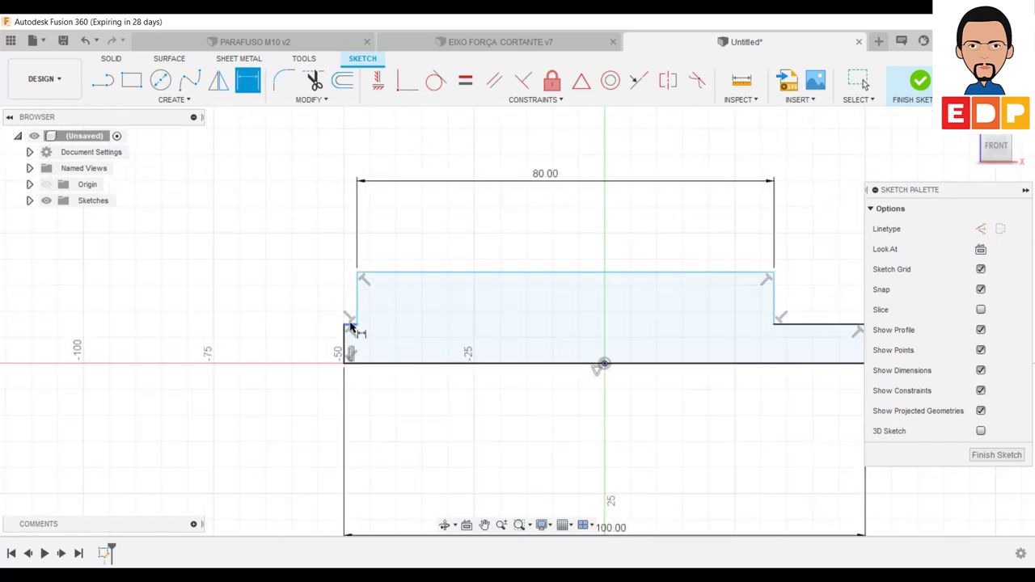
{"action": "left_click", "coordinate": [350, 325]}
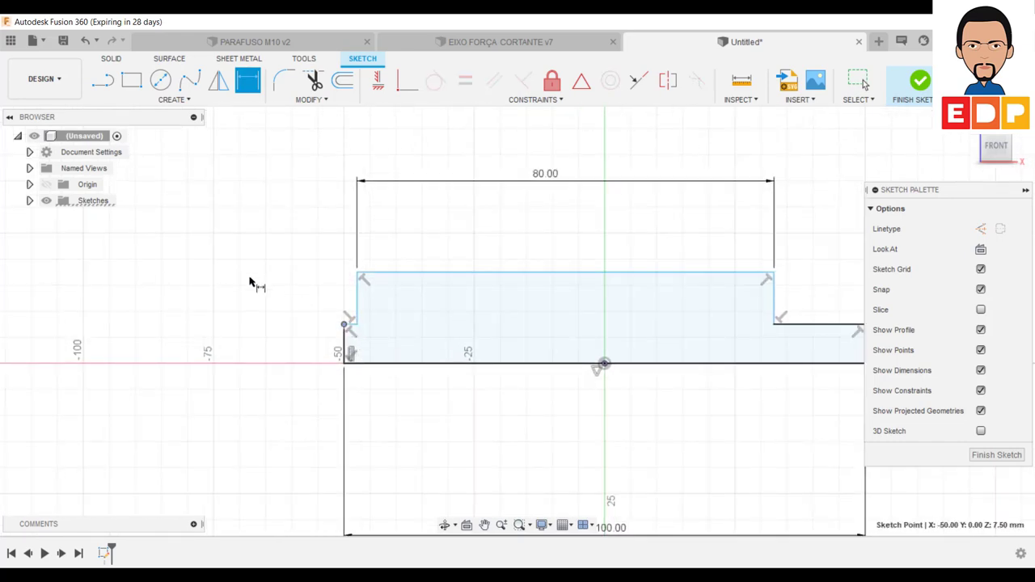
{"action": "left_click", "coordinate": [358, 328]}
{"action": "left_click", "coordinate": [310, 247]}
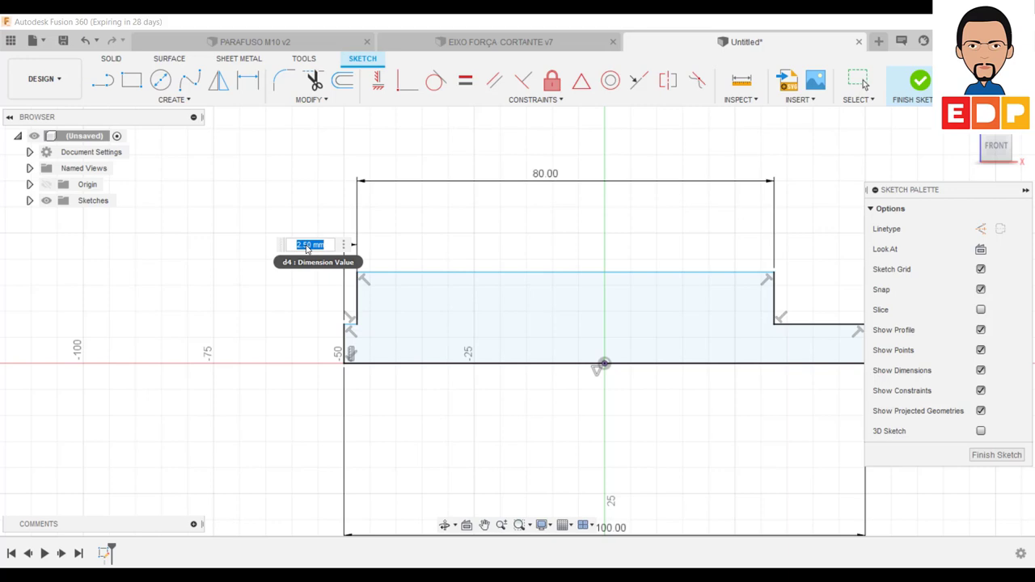
{"action": "key", "text": "BackSpace"}
{"action": "key", "text": "Return"}
- Dimension the raised section's height above the base line to 10 mm
{"action": "scroll", "coordinate": [730, 254], "scroll_direction": "up", "scroll_amount": 2}
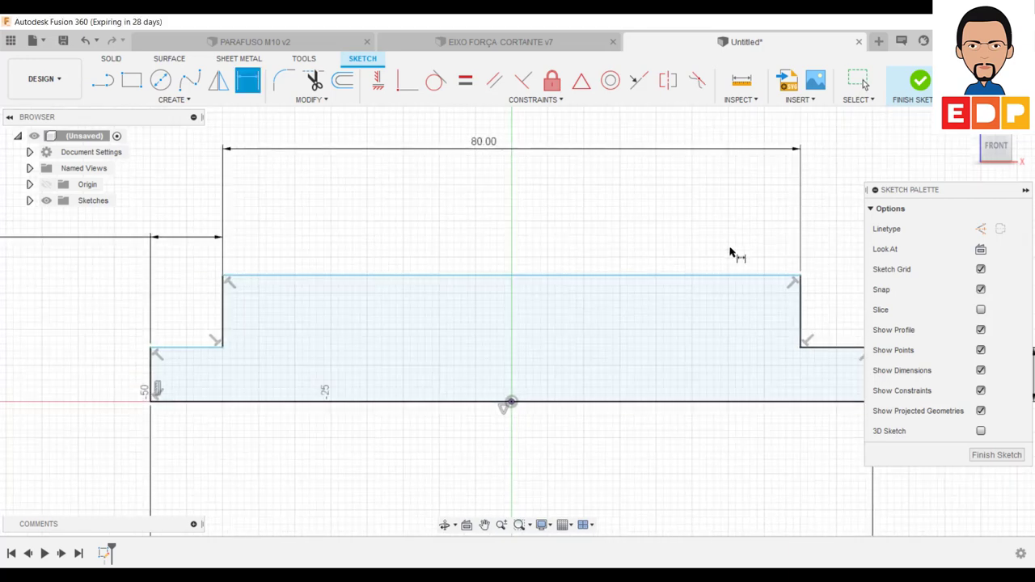
{"action": "scroll", "coordinate": [730, 254], "scroll_direction": "down", "scroll_amount": 2}
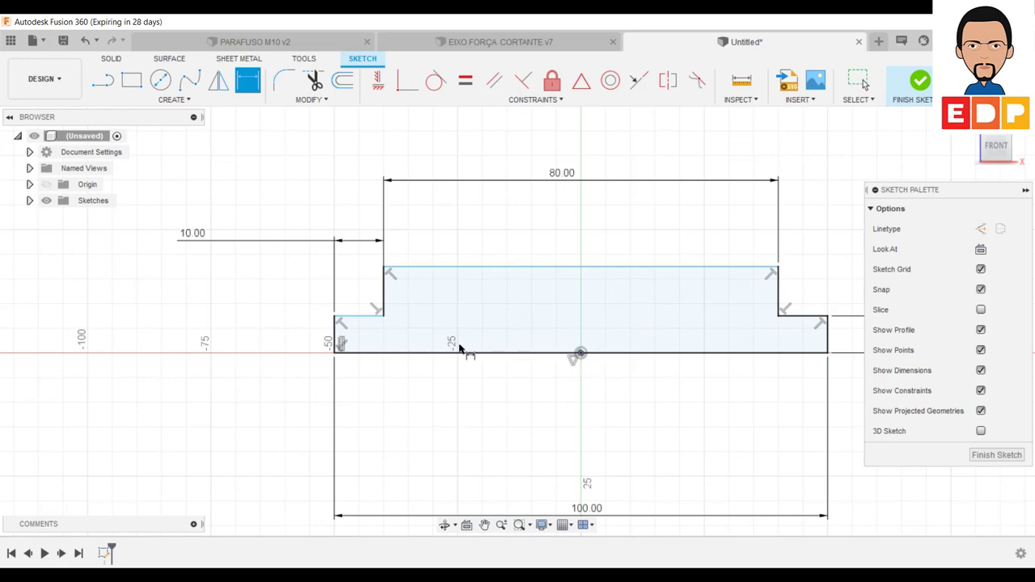
{"action": "scroll", "coordinate": [477, 348], "scroll_direction": "down", "scroll_amount": 1}
{"action": "scroll", "coordinate": [497, 347], "scroll_direction": "down", "scroll_amount": 1}
{"action": "scroll", "coordinate": [526, 340], "scroll_direction": "down", "scroll_amount": 1}
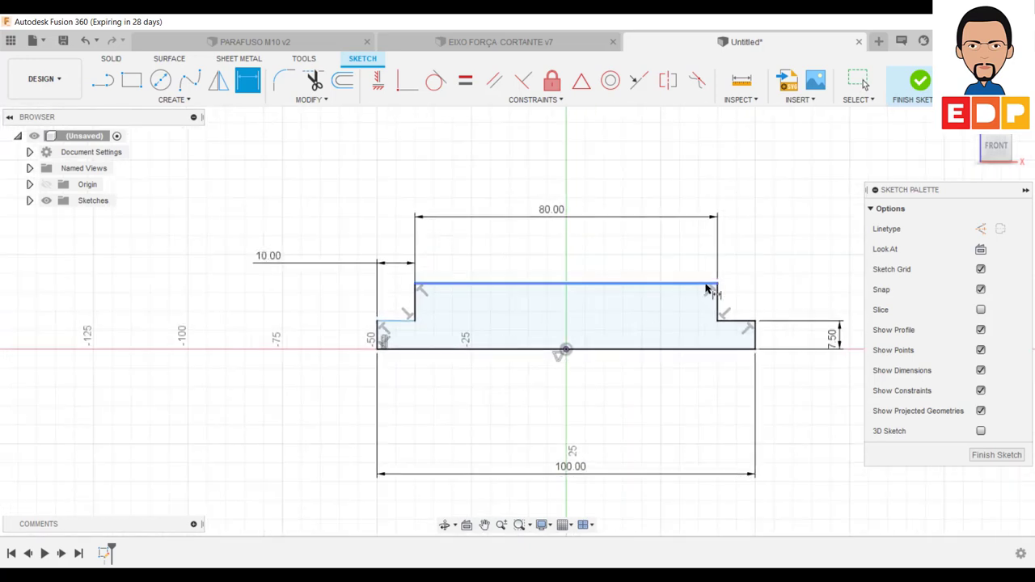
{"action": "left_click", "coordinate": [706, 285]}
{"action": "left_click", "coordinate": [684, 349]}
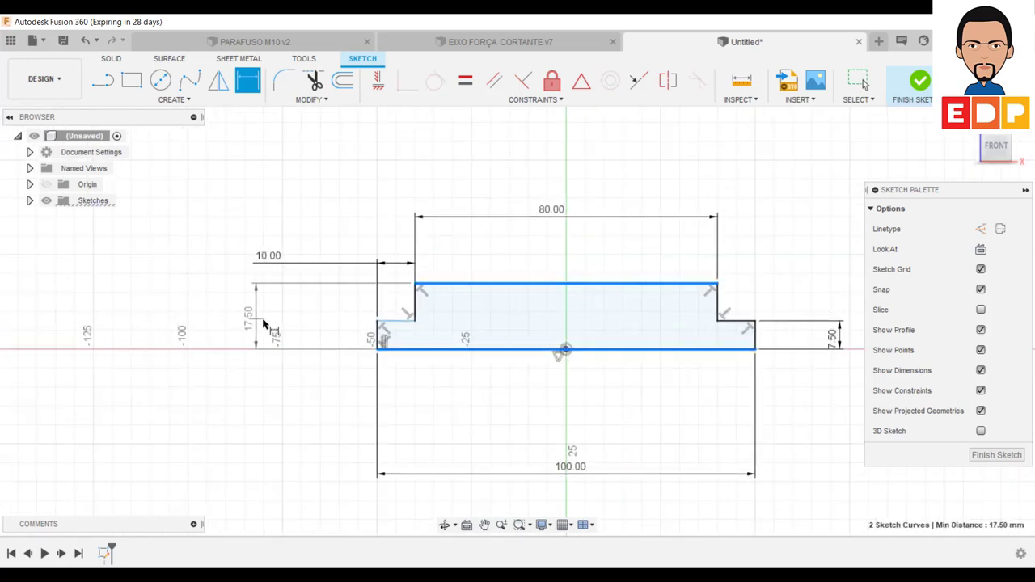
{"action": "left_click", "coordinate": [267, 324]}
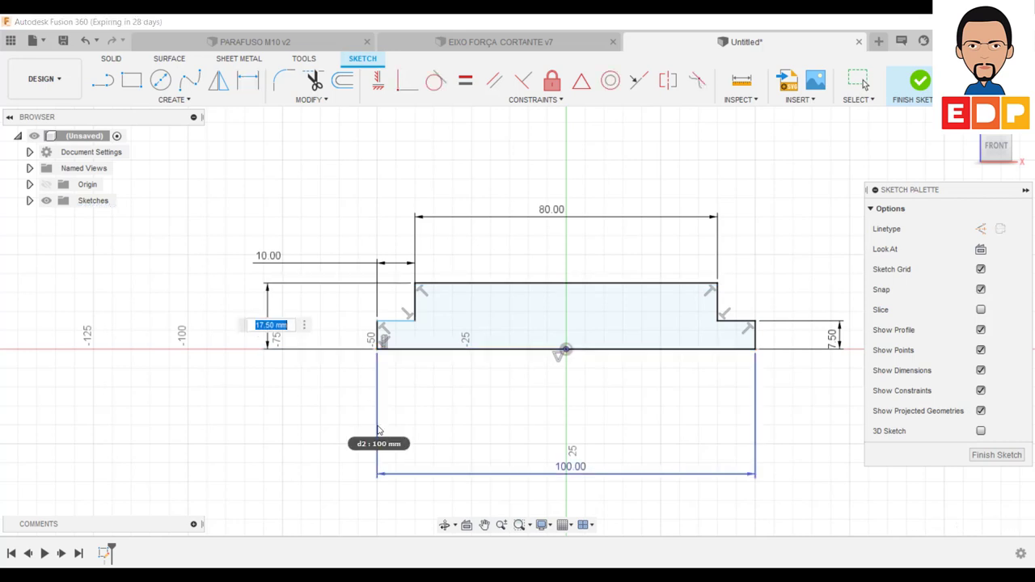
{"action": "type", "text": "10"}
{"action": "key", "text": "Return"}
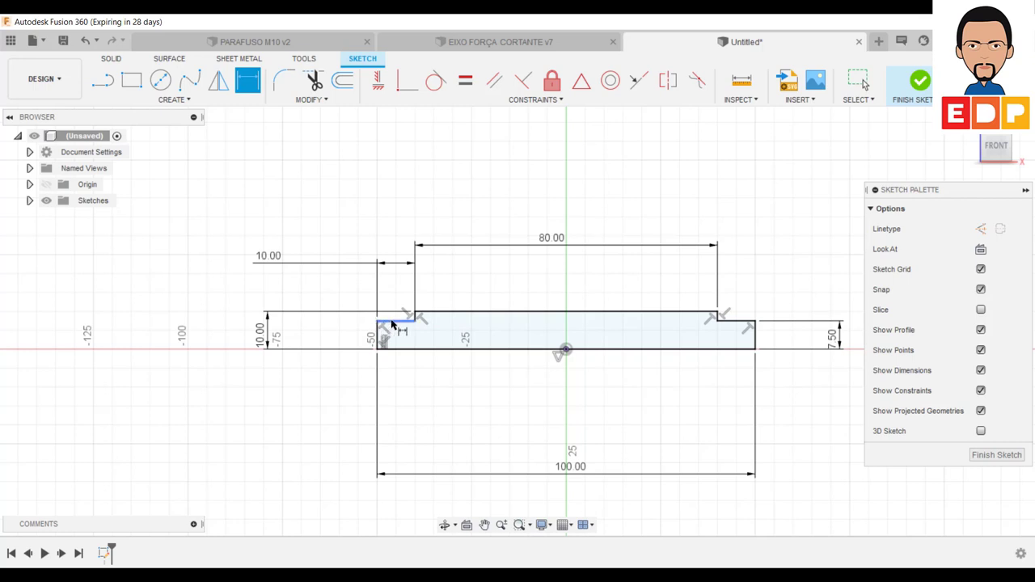
- Finish the sketch and revolve the profile 360° about its base line as a new component
{"action": "left_click", "coordinate": [996, 455]}
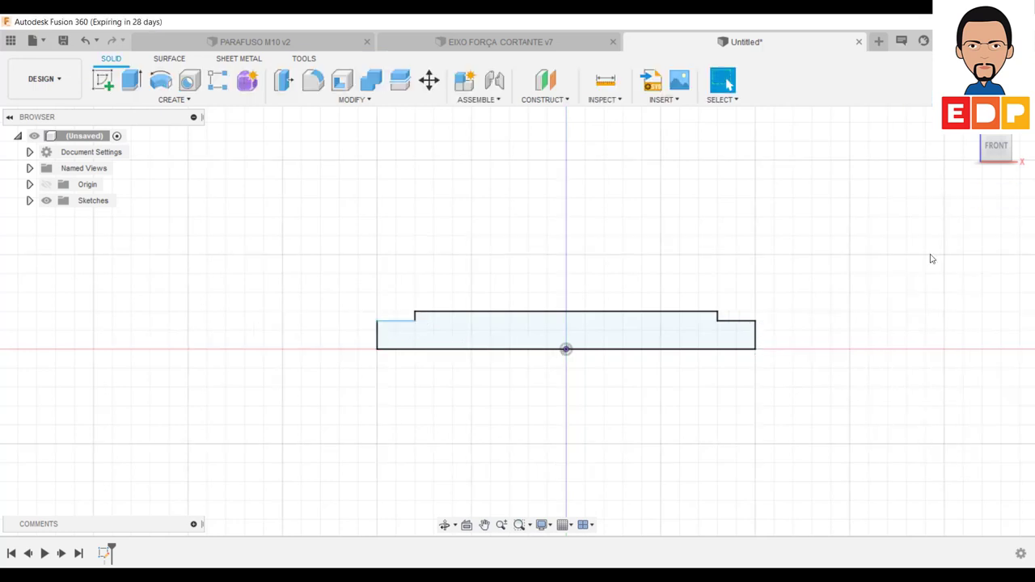
{"action": "left_click", "coordinate": [1010, 139]}
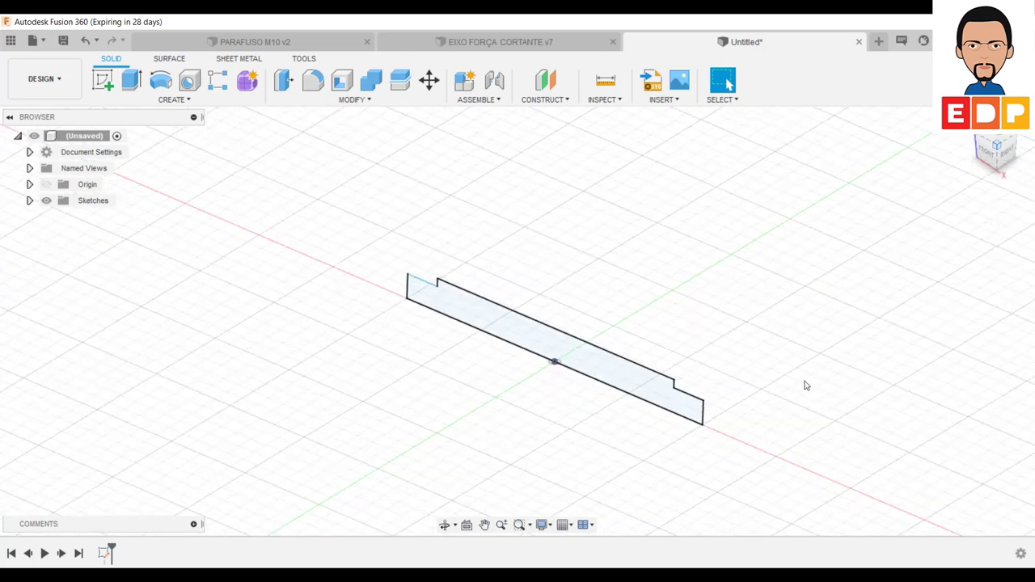
{"action": "left_click", "coordinate": [161, 81]}
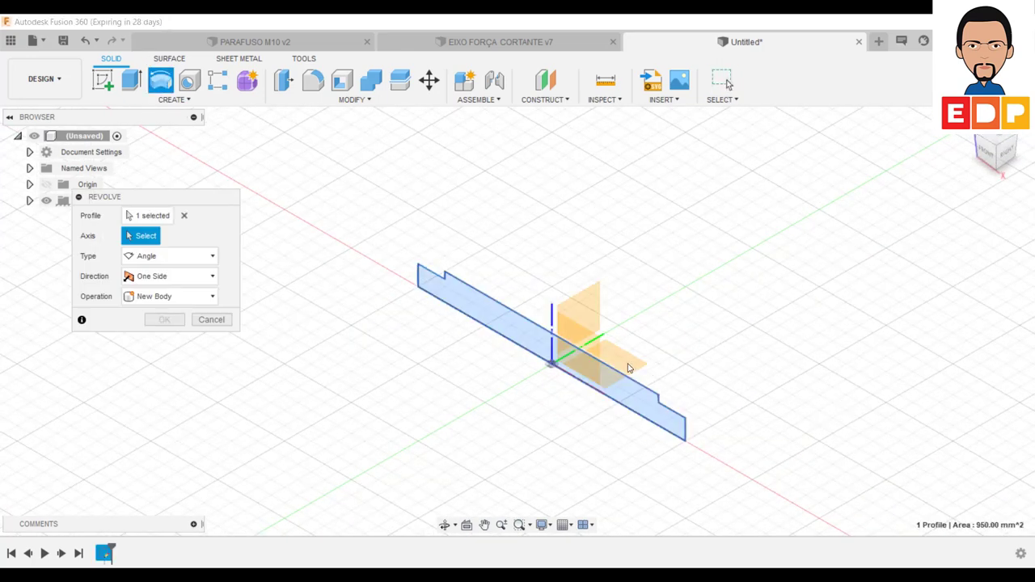
{"action": "left_click", "coordinate": [661, 433]}
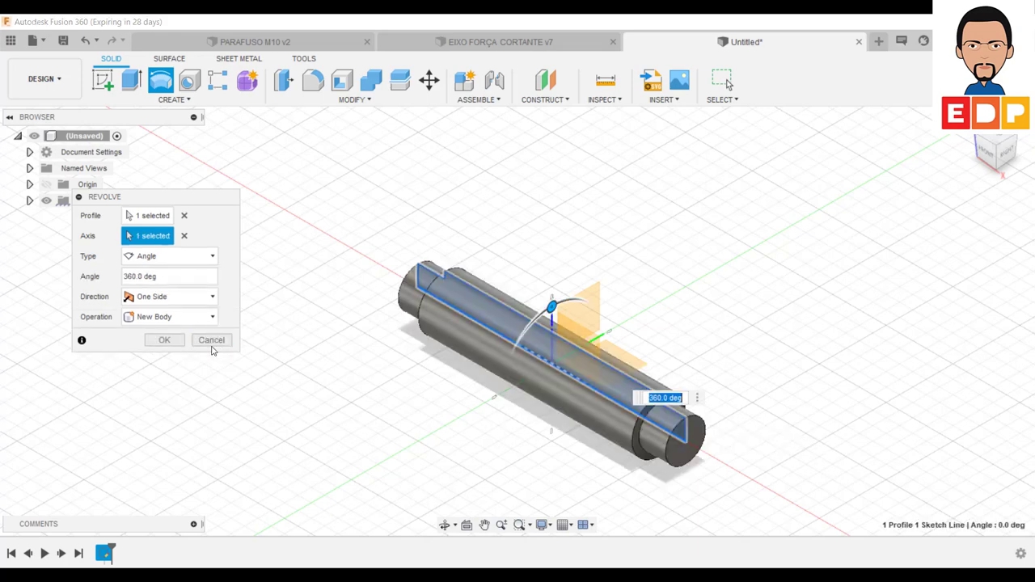
{"action": "left_click", "coordinate": [172, 320]}
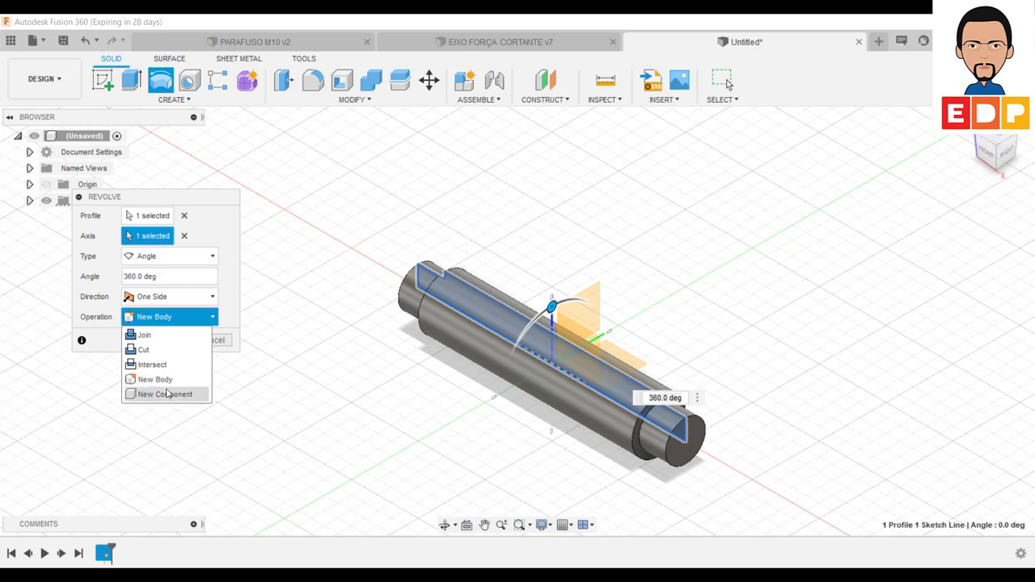
{"action": "left_click", "coordinate": [166, 393]}
{"action": "left_click", "coordinate": [164, 339]}
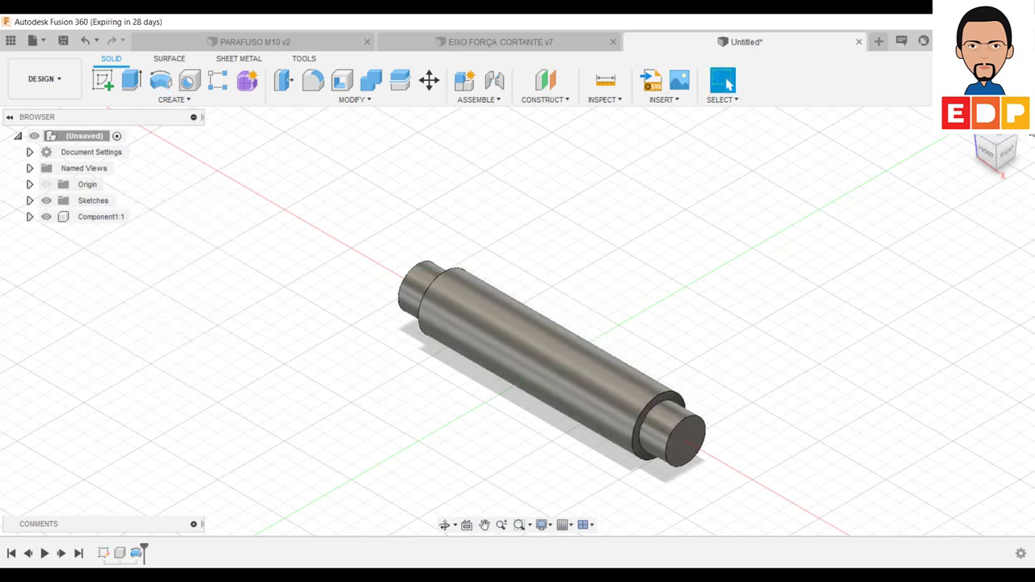
{"action": "middle_click_drag", "start_coordinate": [796, 460], "coordinate": [649, 391]}
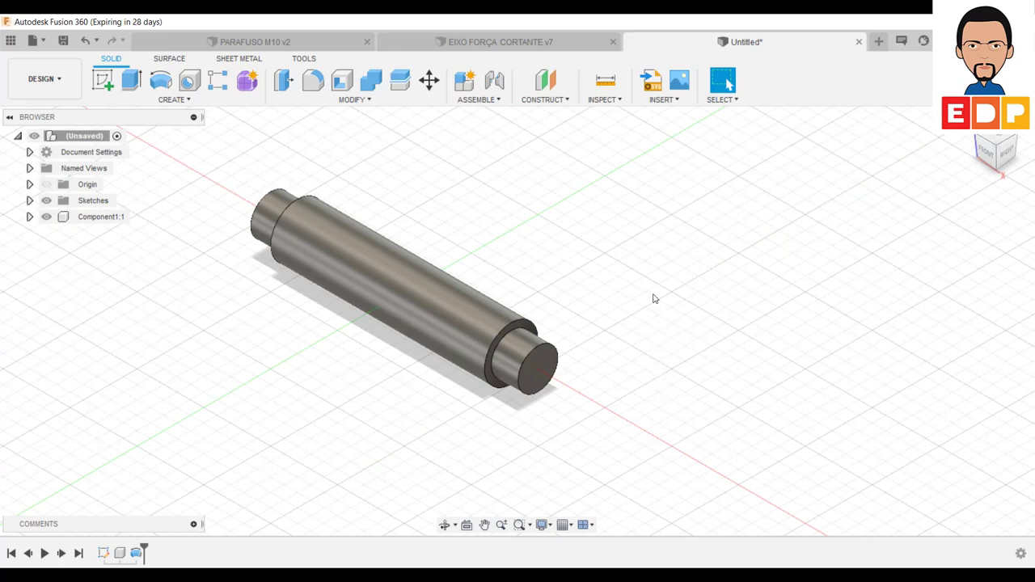
- On the YZ side plane, draw a closed inverted-T line outline right of the shaft's end
{"action": "left_click", "coordinate": [102, 79]}
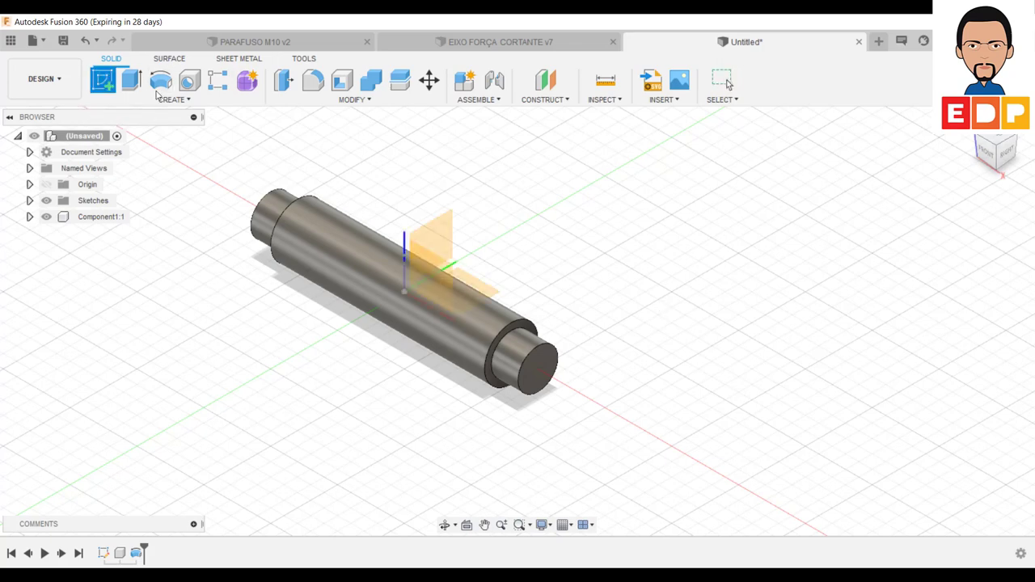
{"action": "left_click", "coordinate": [440, 241]}
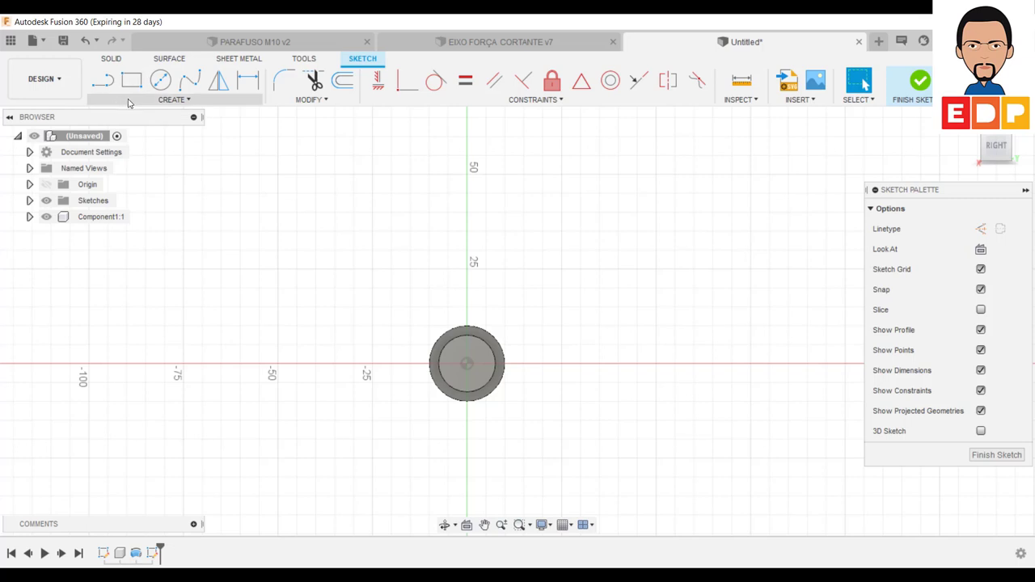
{"action": "left_click", "coordinate": [104, 81]}
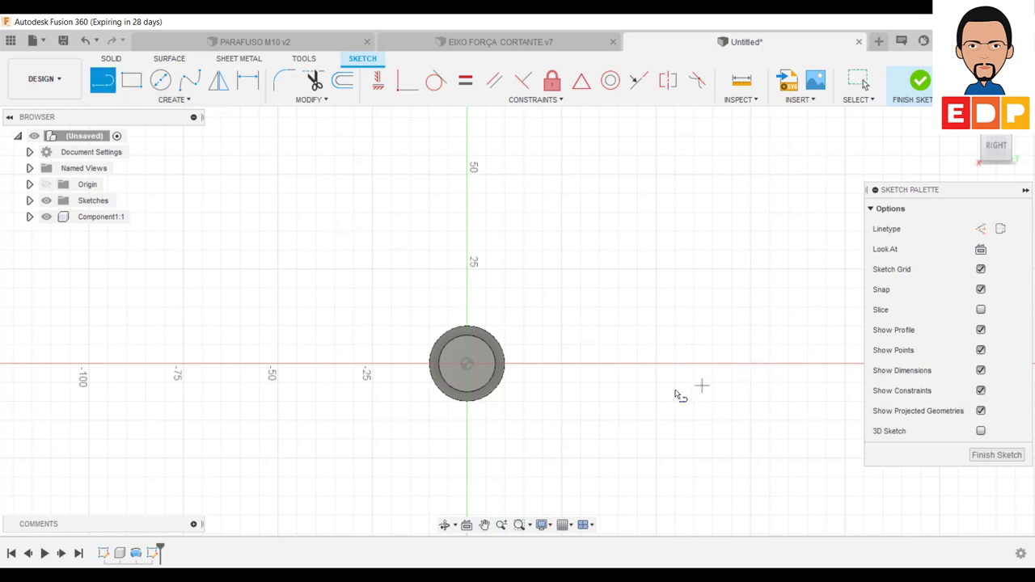
{"action": "left_click", "coordinate": [543, 439]}
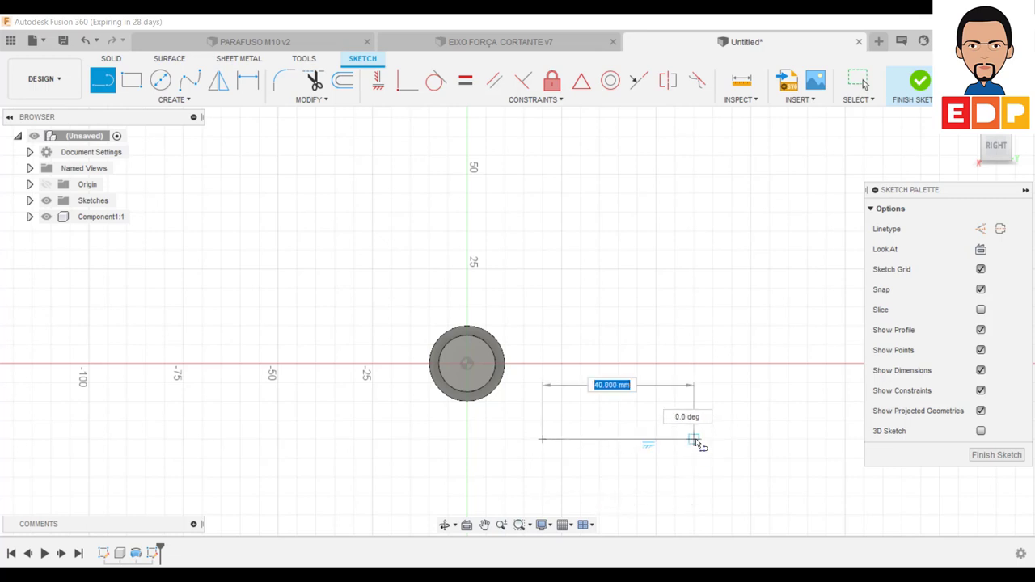
{"action": "left_click", "coordinate": [693, 440]}
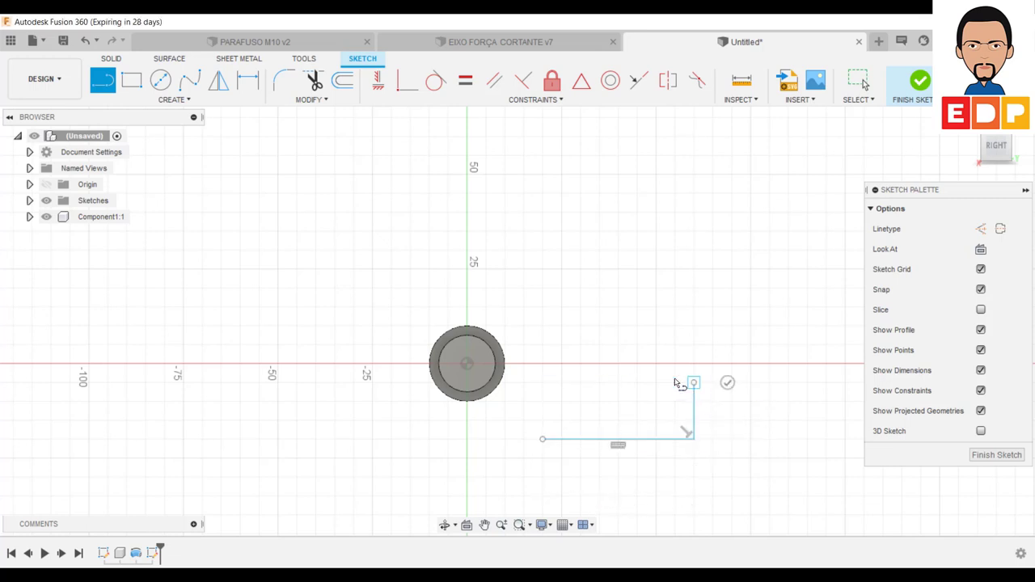
{"action": "left_click", "coordinate": [693, 382]}
{"action": "left_click", "coordinate": [655, 382]}
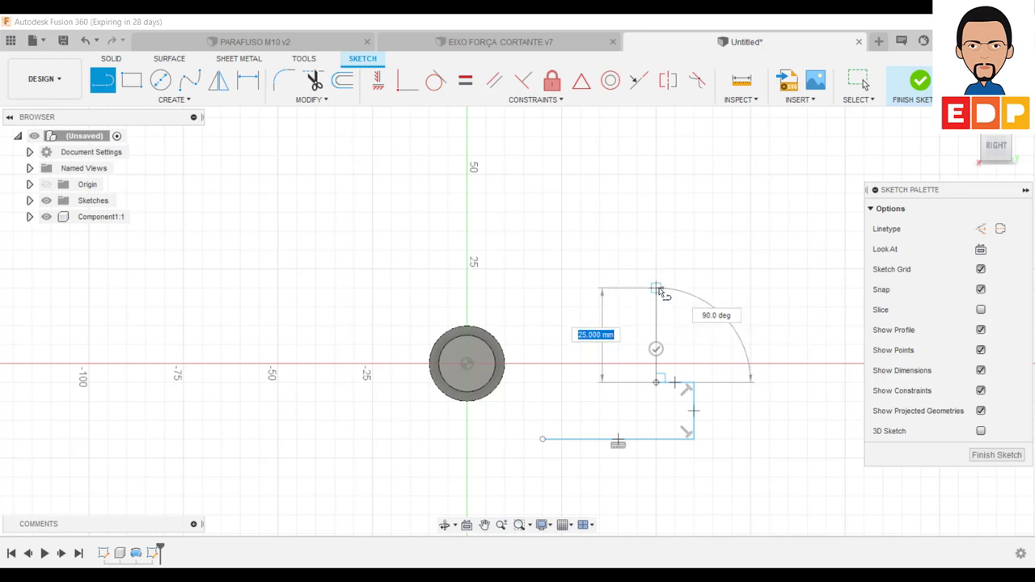
{"action": "left_click", "coordinate": [656, 289]}
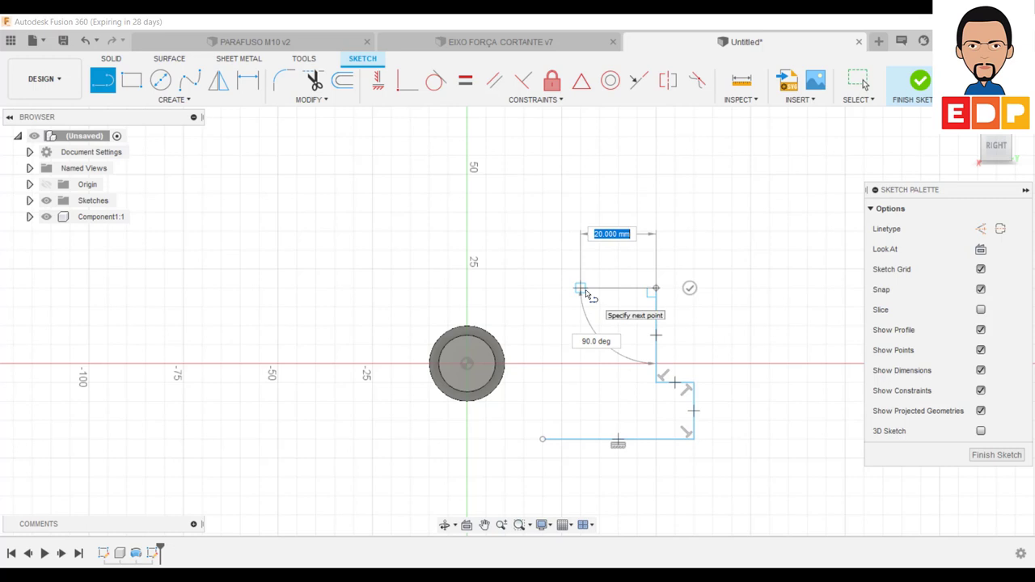
{"action": "left_click", "coordinate": [580, 288]}
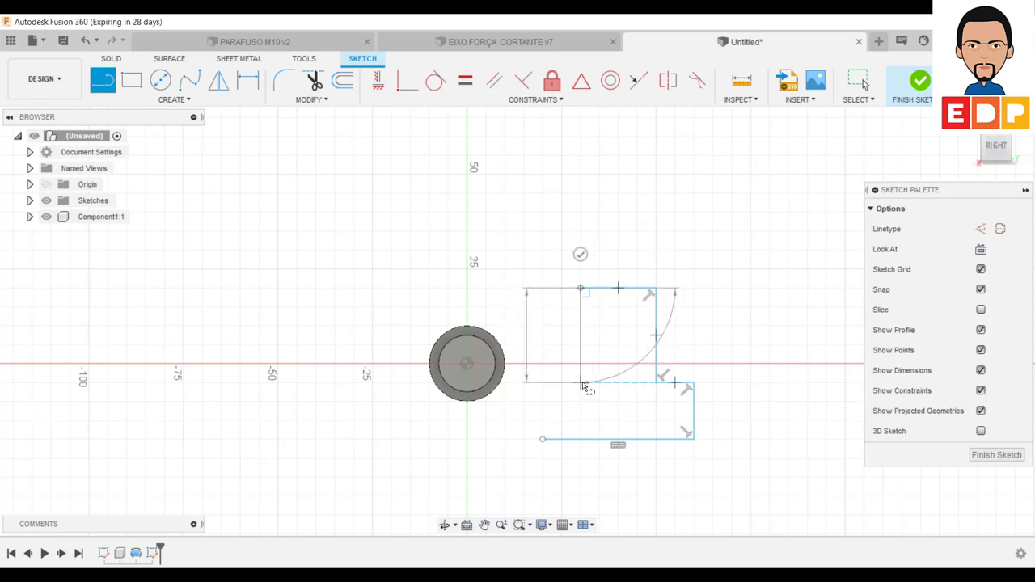
{"action": "left_click", "coordinate": [581, 382]}
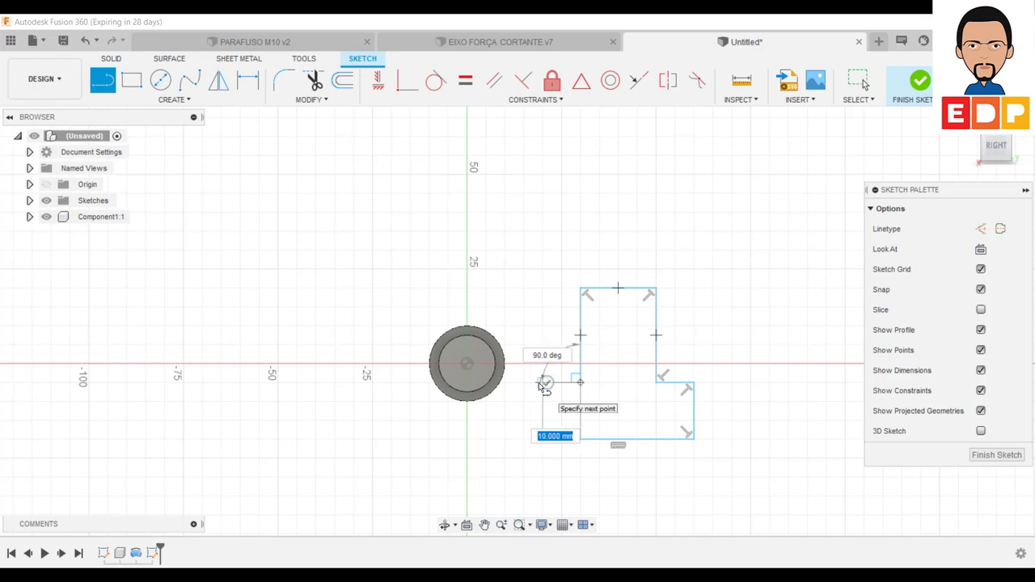
{"action": "left_click", "coordinate": [542, 382]}
{"action": "left_click", "coordinate": [543, 439]}
{"action": "left_click", "coordinate": [580, 439]}
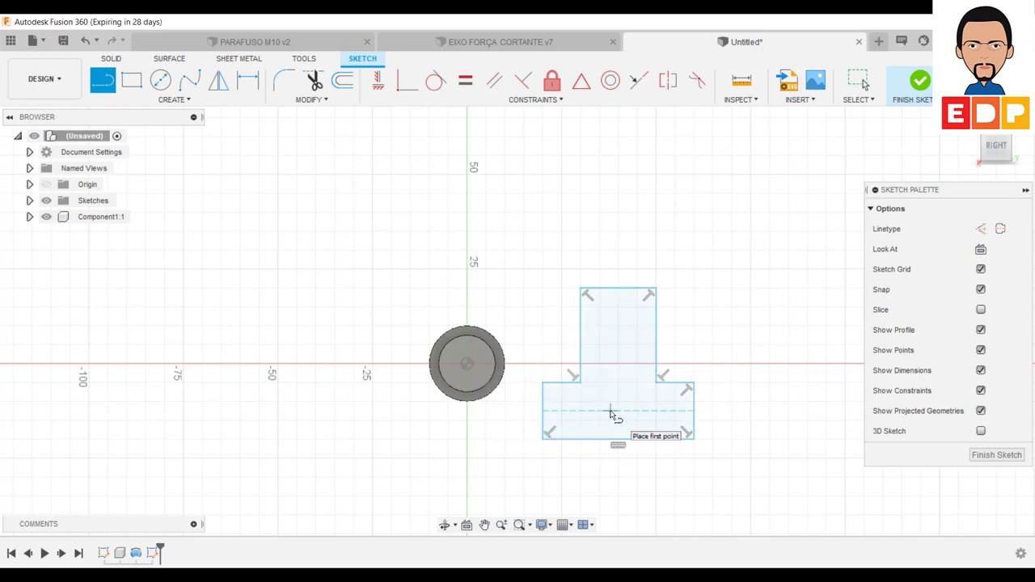
- Dimension the block's base width to 40 mm and both step widths to 8 mm
{"action": "left_click", "coordinate": [248, 80]}
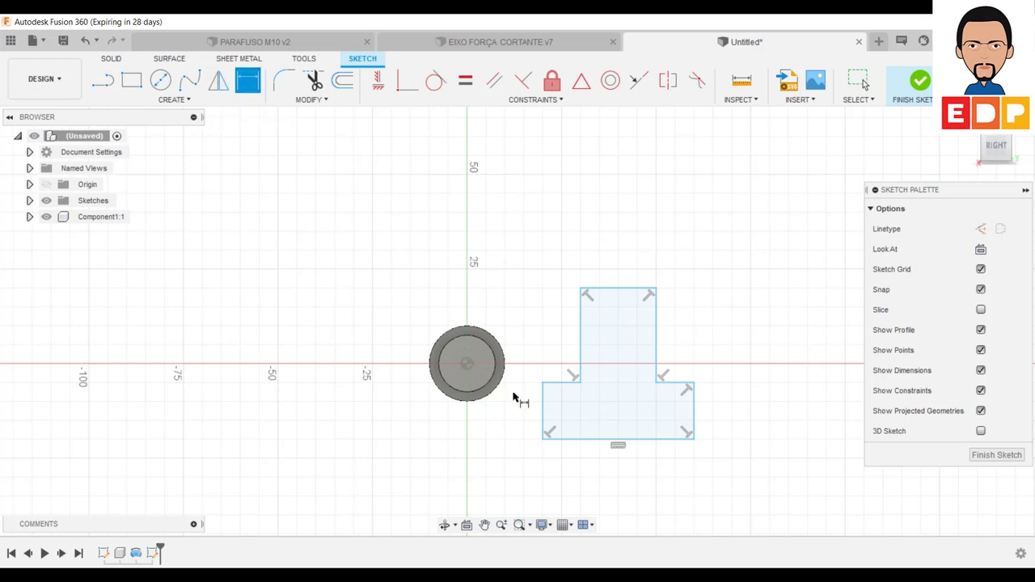
{"action": "left_click", "coordinate": [595, 441]}
{"action": "left_click", "coordinate": [627, 505]}
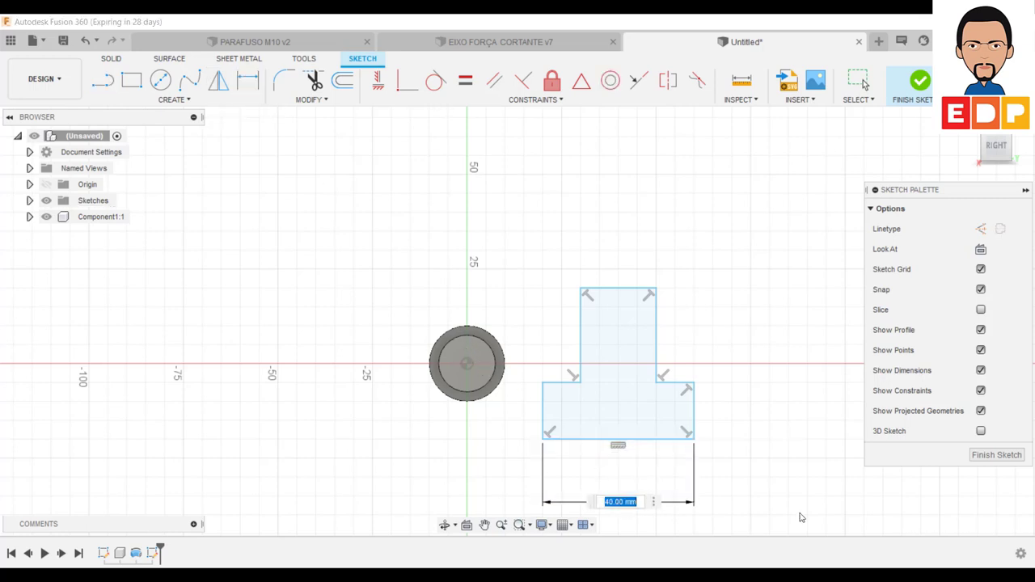
{"action": "key", "text": "Return"}
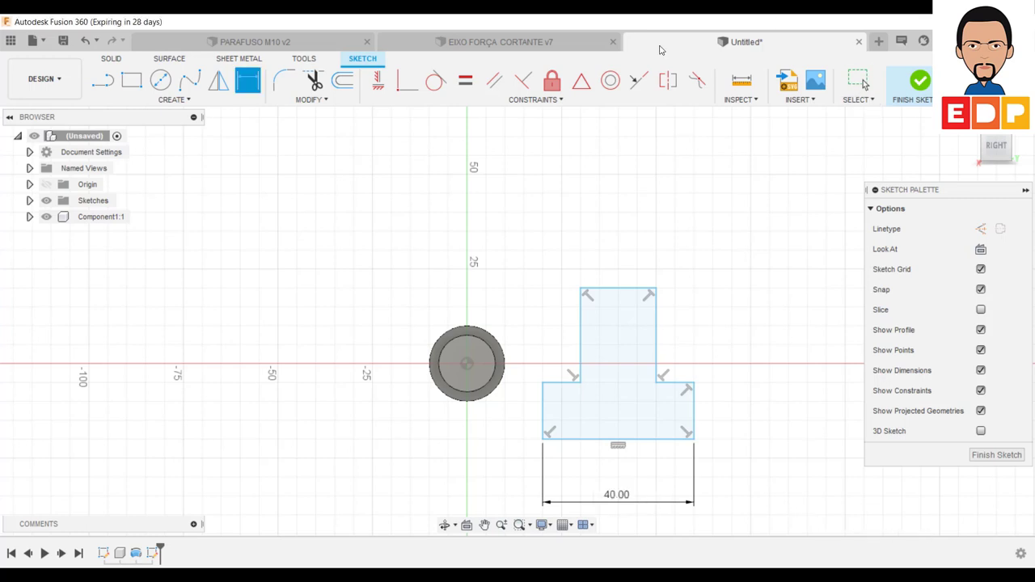
{"action": "left_click", "coordinate": [680, 385]}
{"action": "left_click", "coordinate": [682, 320]}
{"action": "type", "text": "8"}
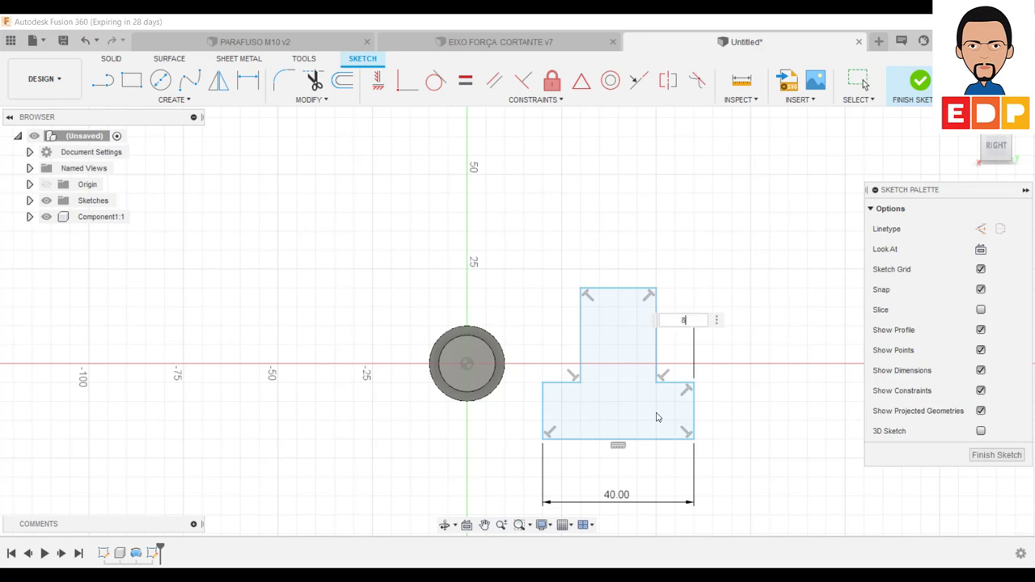
{"action": "key", "text": "Return"}
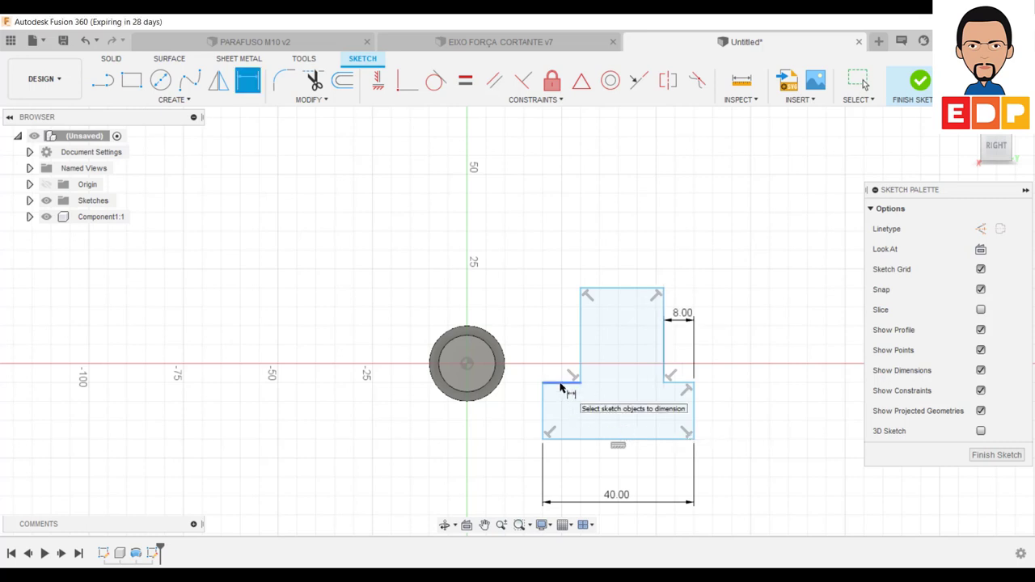
{"action": "left_click", "coordinate": [566, 383]}
{"action": "left_click", "coordinate": [558, 293]}
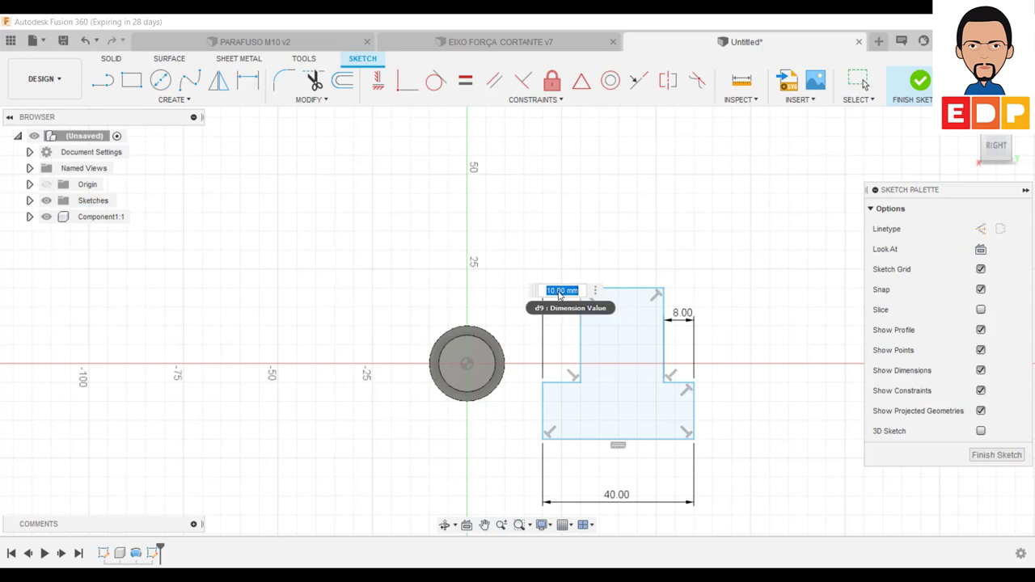
{"action": "type", "text": "8"}
{"action": "key", "text": "Return"}
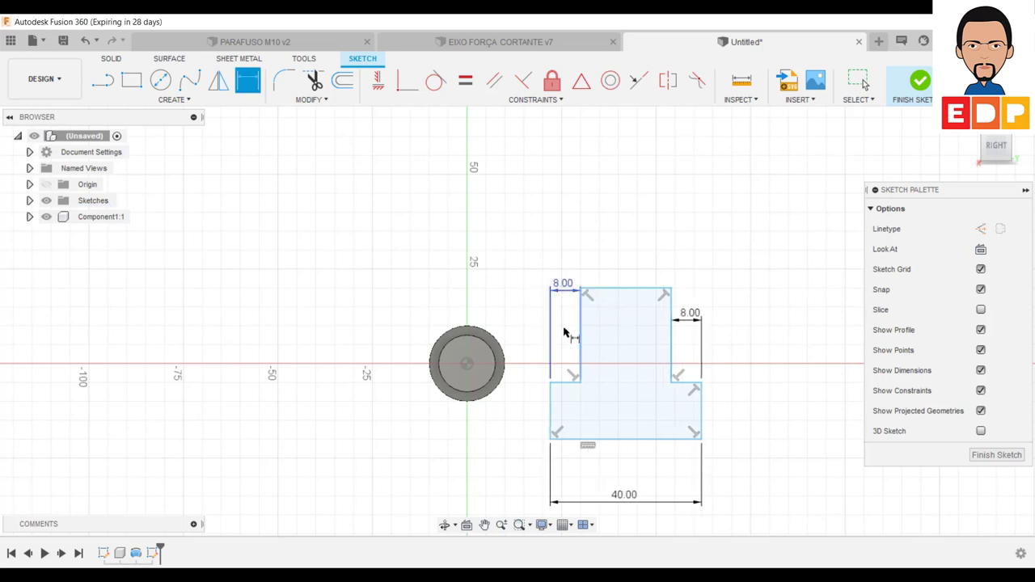
- Dimension the upper block height to 25 mm and the right step height to 15 mm
{"action": "left_click", "coordinate": [671, 327]}
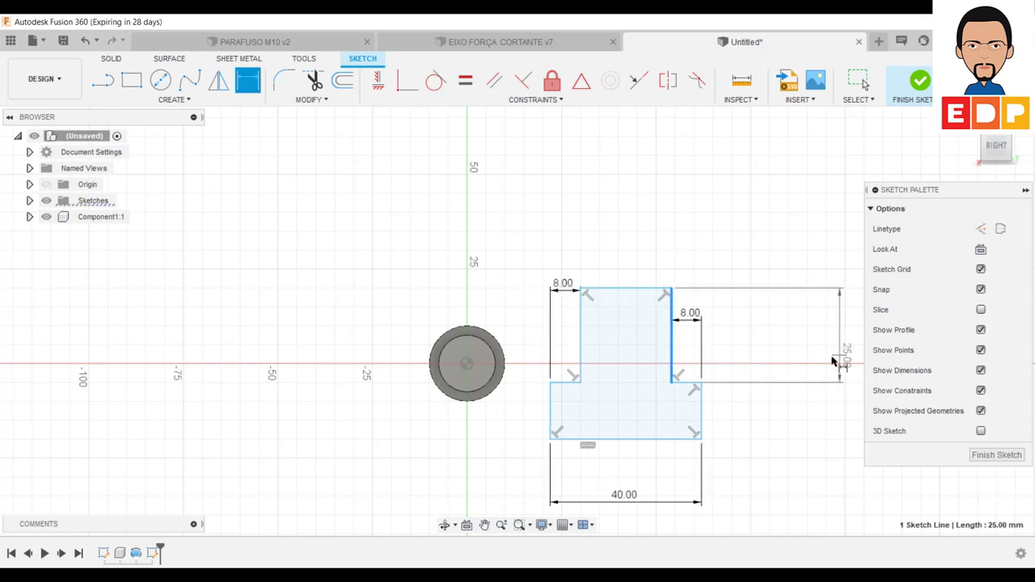
{"action": "left_click", "coordinate": [789, 346]}
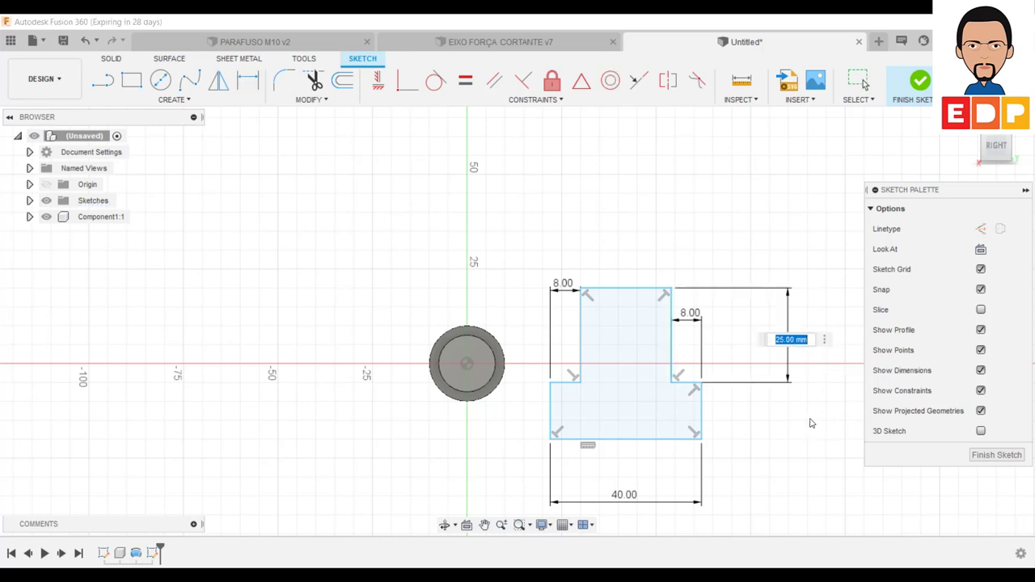
{"action": "key", "text": "Return"}
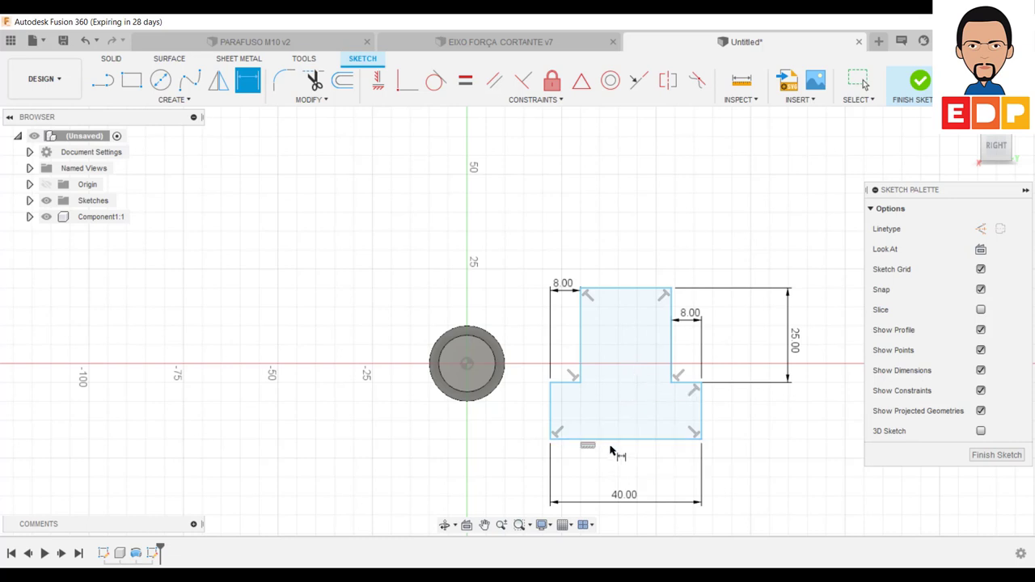
{"action": "left_click", "coordinate": [703, 425]}
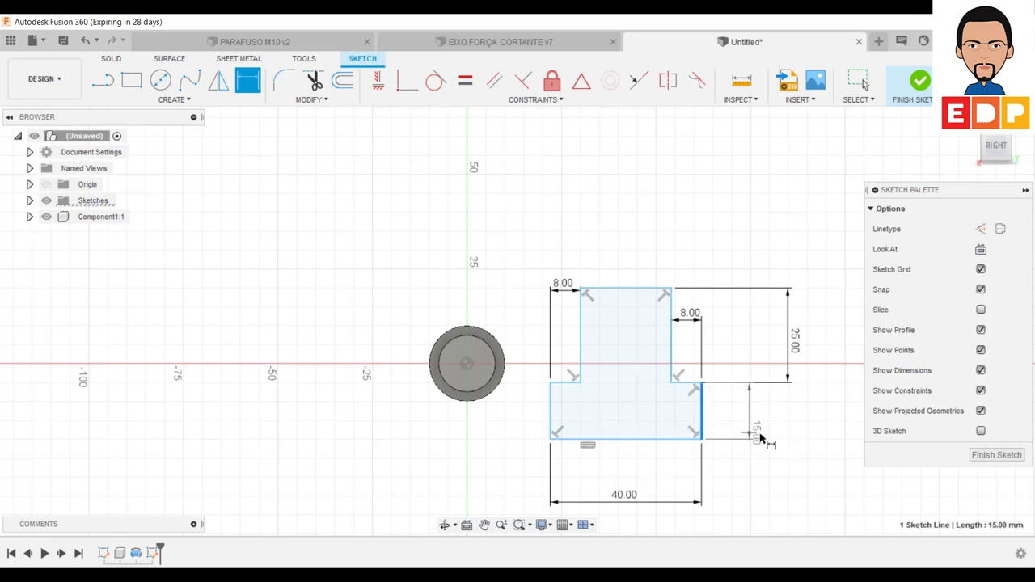
{"action": "left_click", "coordinate": [792, 416]}
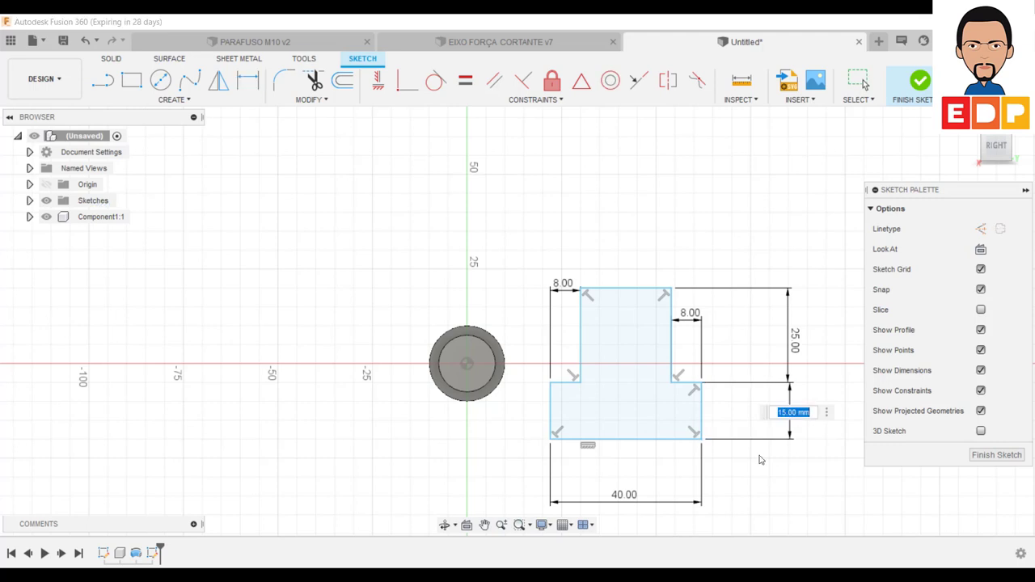
{"action": "key", "text": "Return"}
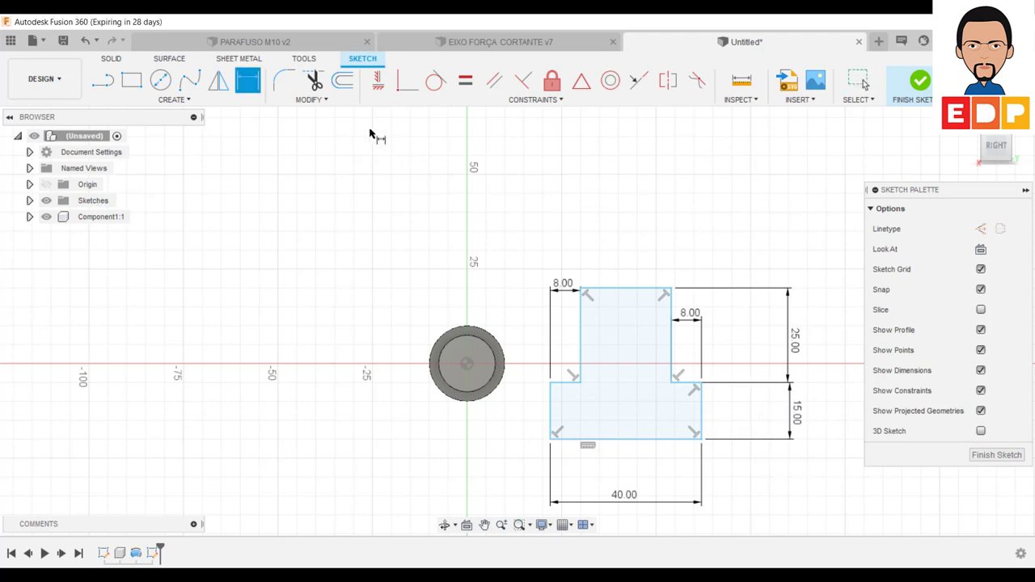
{"action": "left_click", "coordinate": [284, 80]}
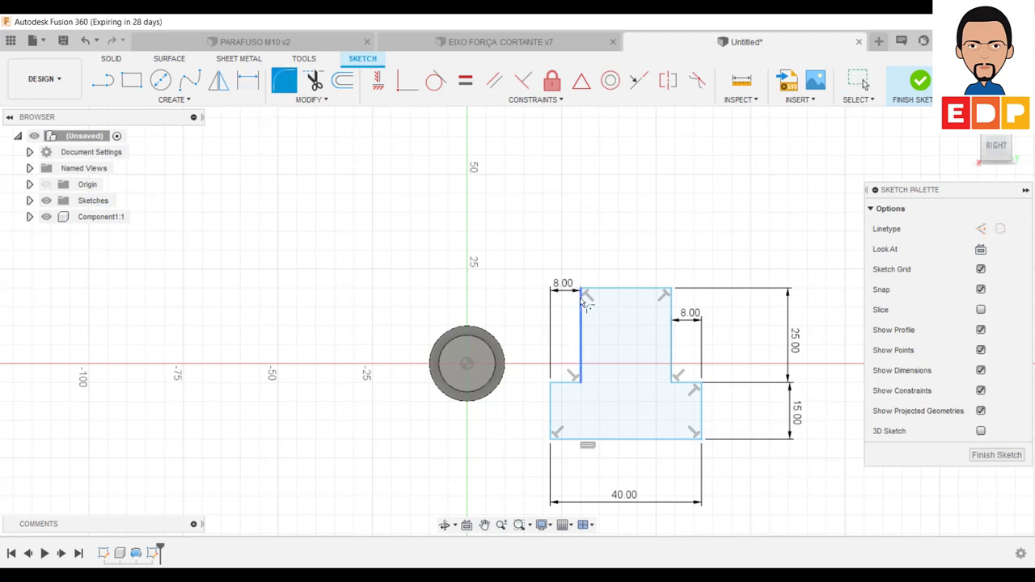
- Fillet the upper block's top-left and top-right corners with 5 mm radii
{"action": "left_click", "coordinate": [588, 296]}
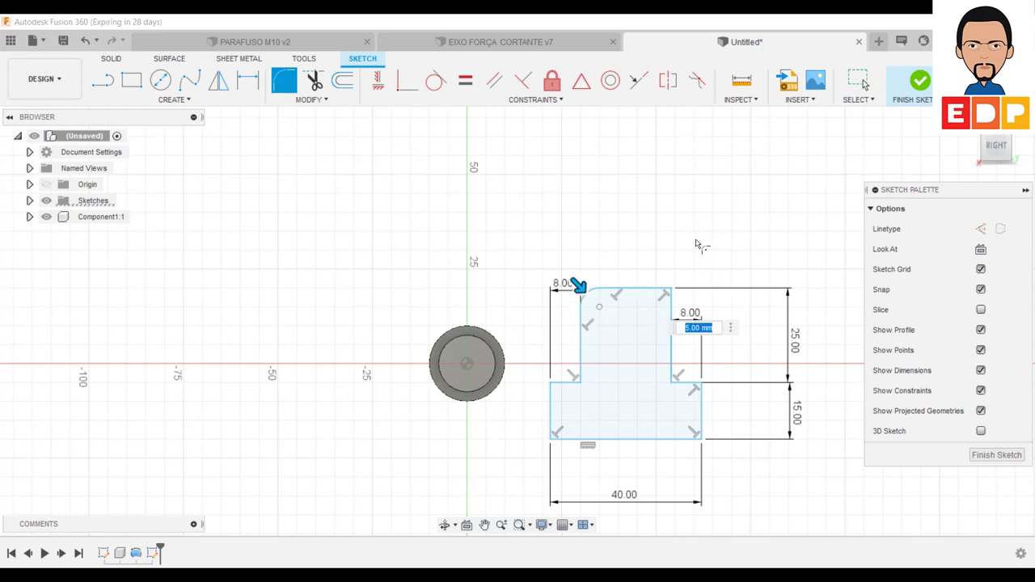
{"action": "key", "text": "Return"}
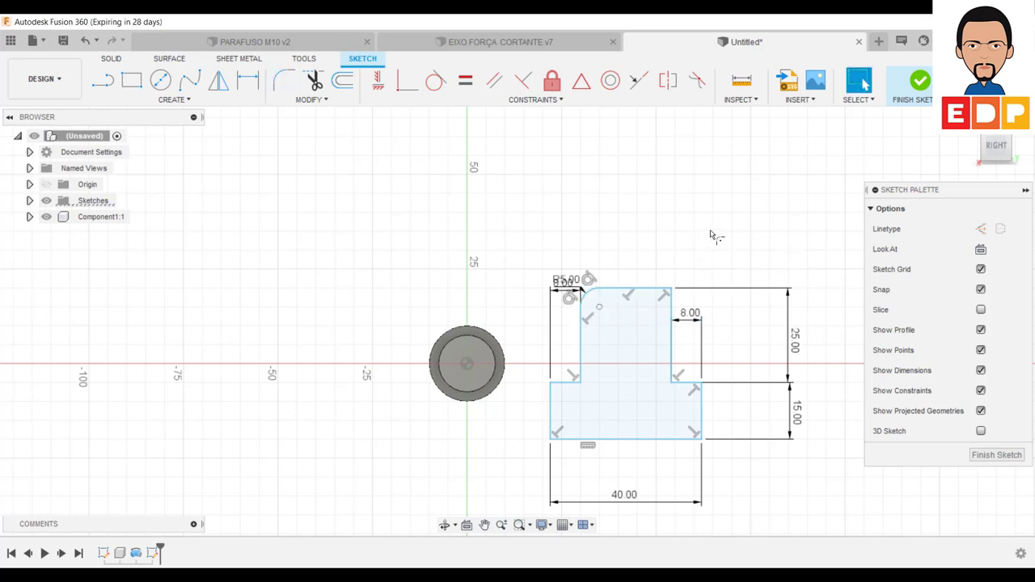
{"action": "left_click", "coordinate": [284, 80]}
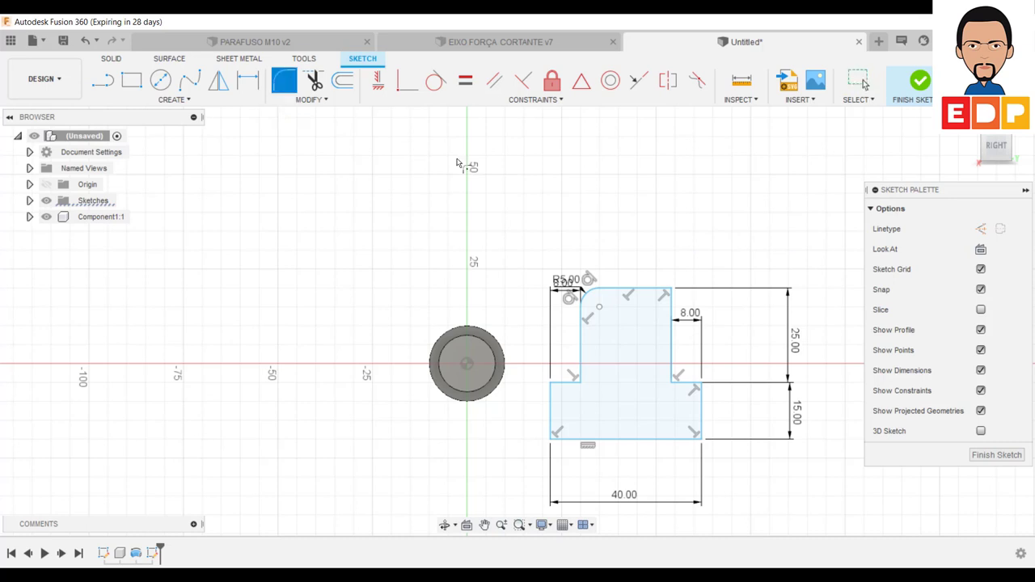
{"action": "left_click", "coordinate": [668, 294]}
{"action": "key", "text": "Return"}
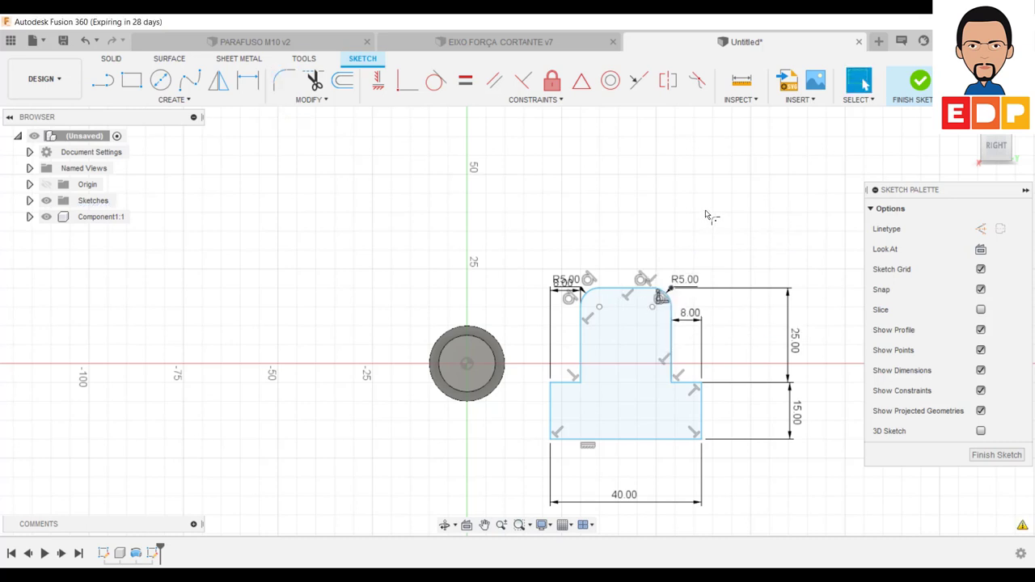
- Finish the sketch and extrude the filleted profile into a solid block as new component Component2:1
{"action": "left_click", "coordinate": [1007, 459]}
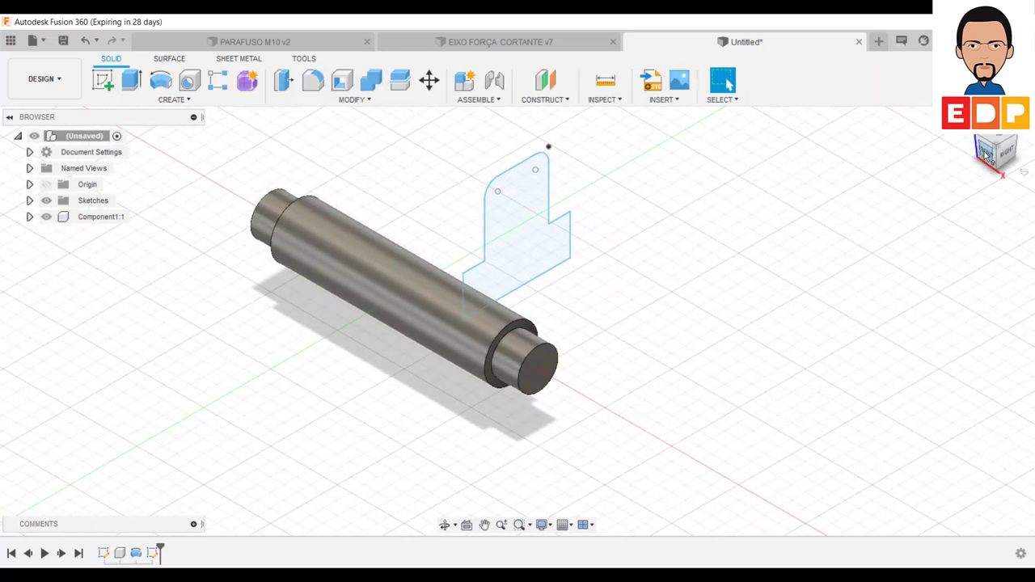
{"action": "left_click", "coordinate": [131, 80]}
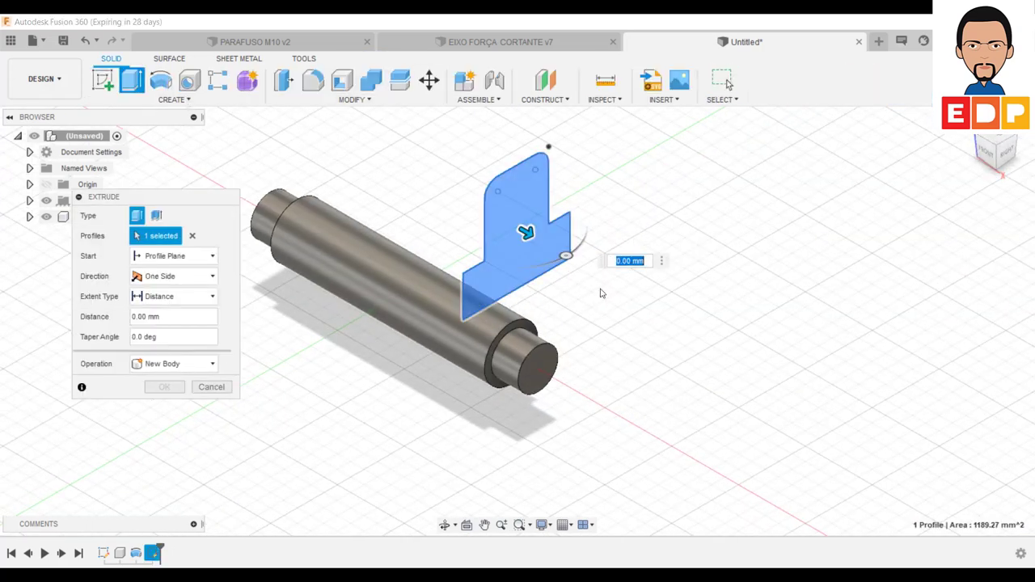
{"action": "left_click", "coordinate": [173, 368]}
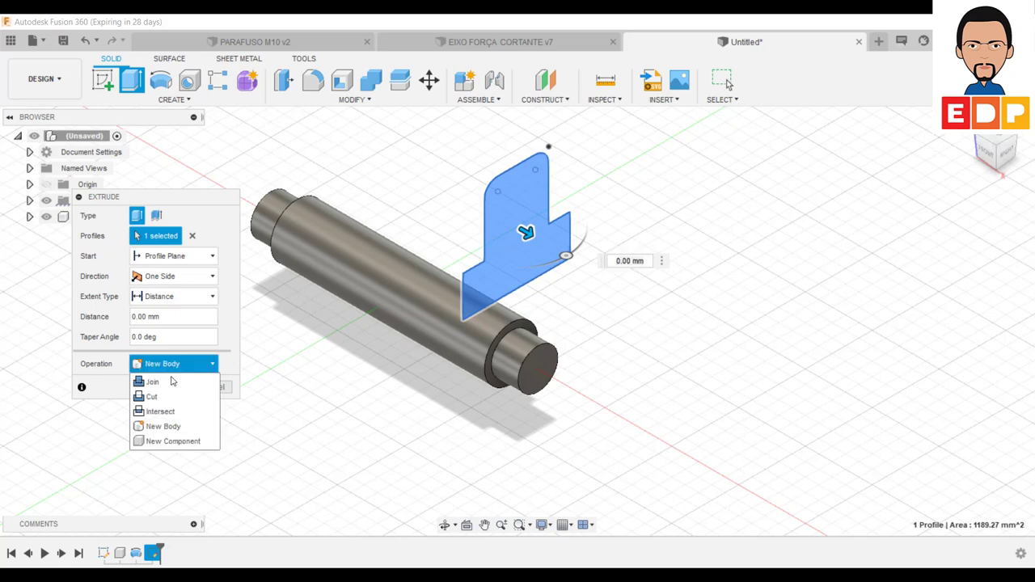
{"action": "left_click", "coordinate": [170, 441]}
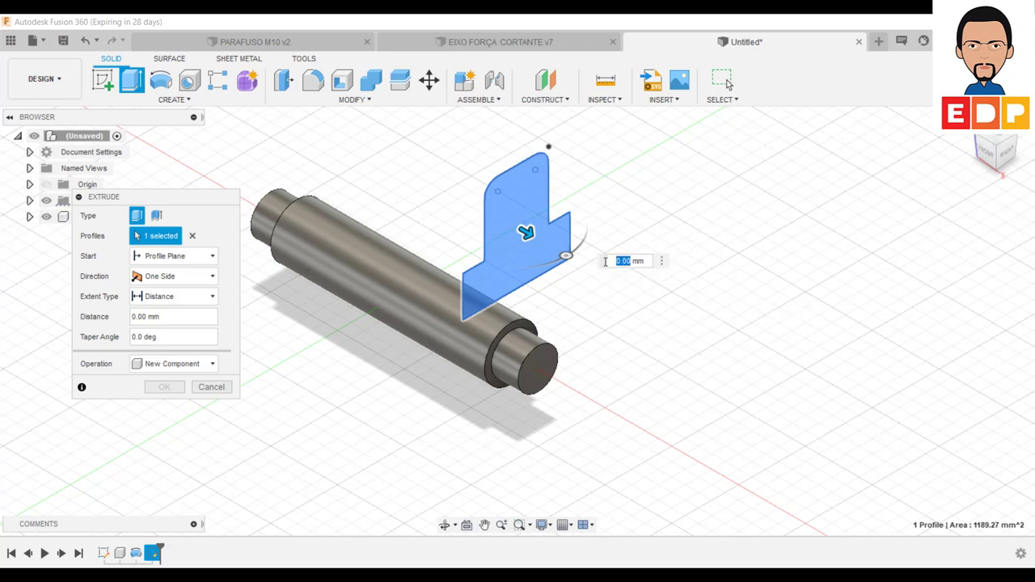
{"action": "left_click", "coordinate": [633, 261]}
{"action": "type", "text": "20"}
{"action": "key", "text": "Return"}
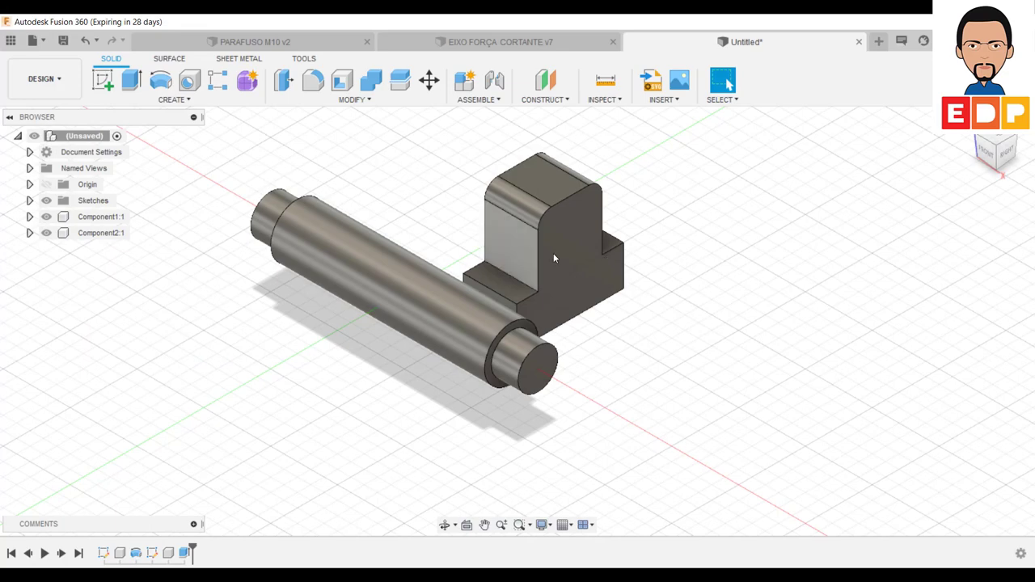
- On the block's front face, draw an 18 mm circle centred in the rounded upper section
{"action": "left_click", "coordinate": [576, 234]}
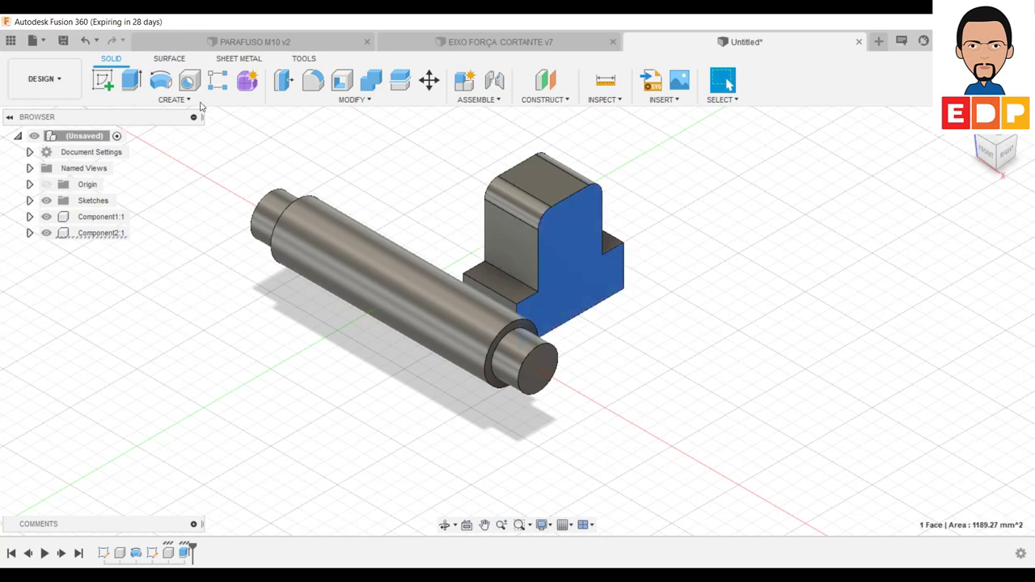
{"action": "left_click", "coordinate": [100, 81]}
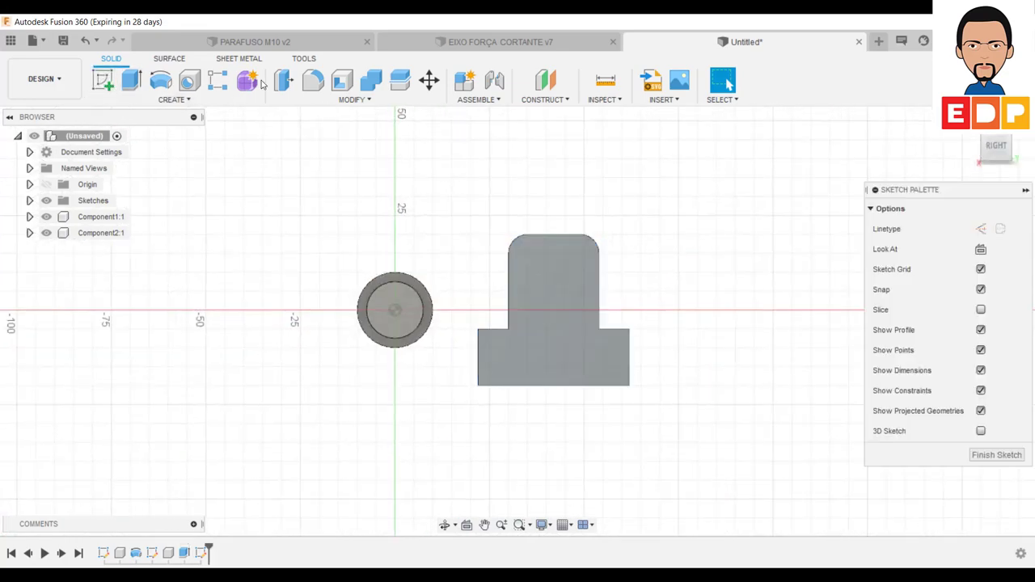
{"action": "left_click", "coordinate": [160, 79]}
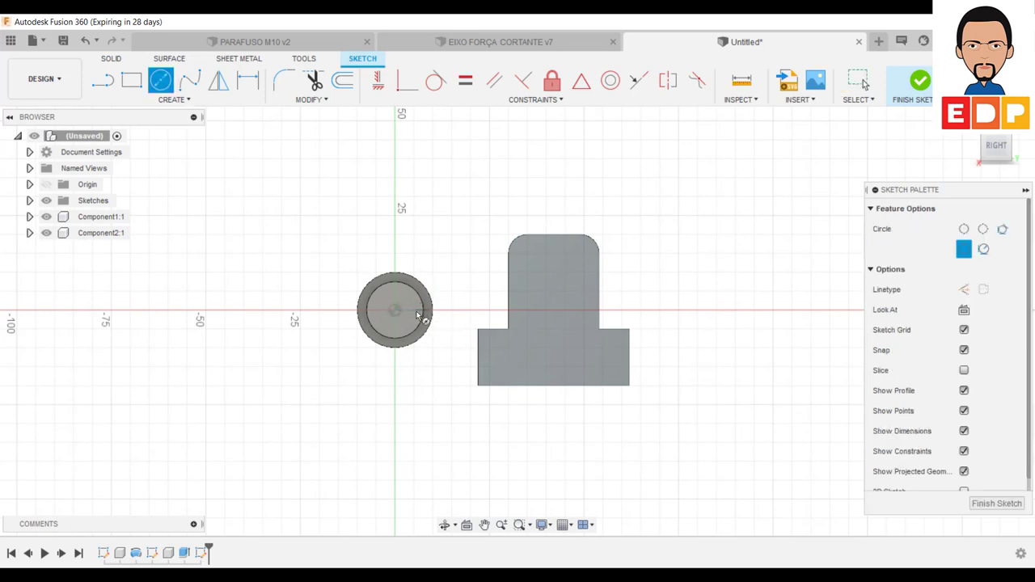
{"action": "left_click", "coordinate": [553, 272]}
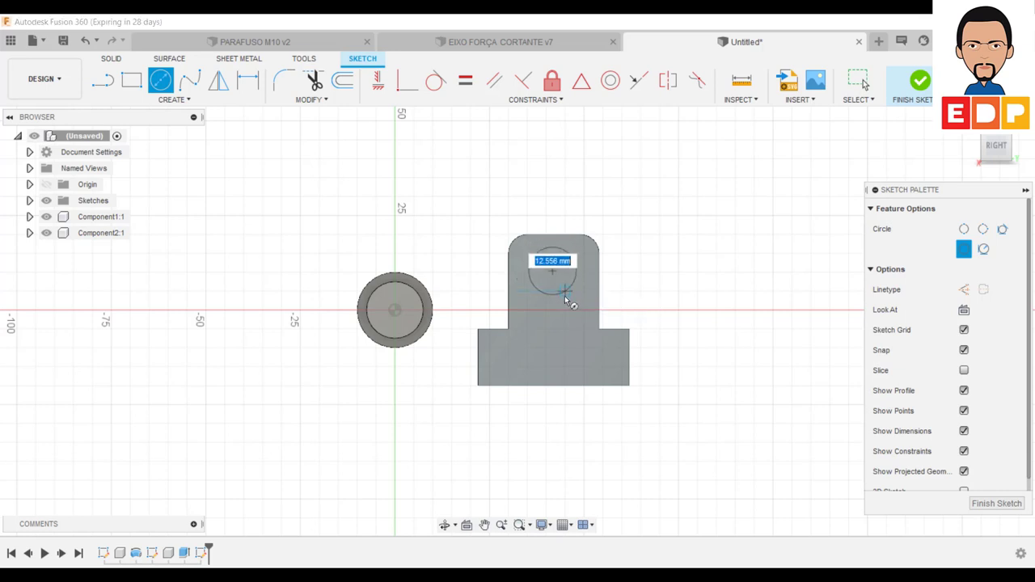
{"action": "left_click", "coordinate": [567, 301]}
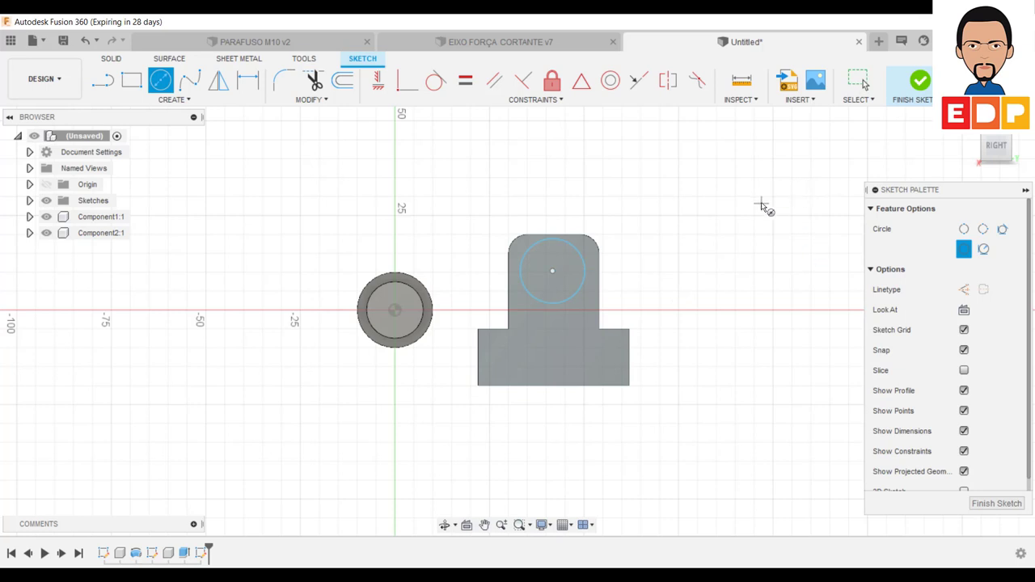
{"action": "key", "text": "Escape"}
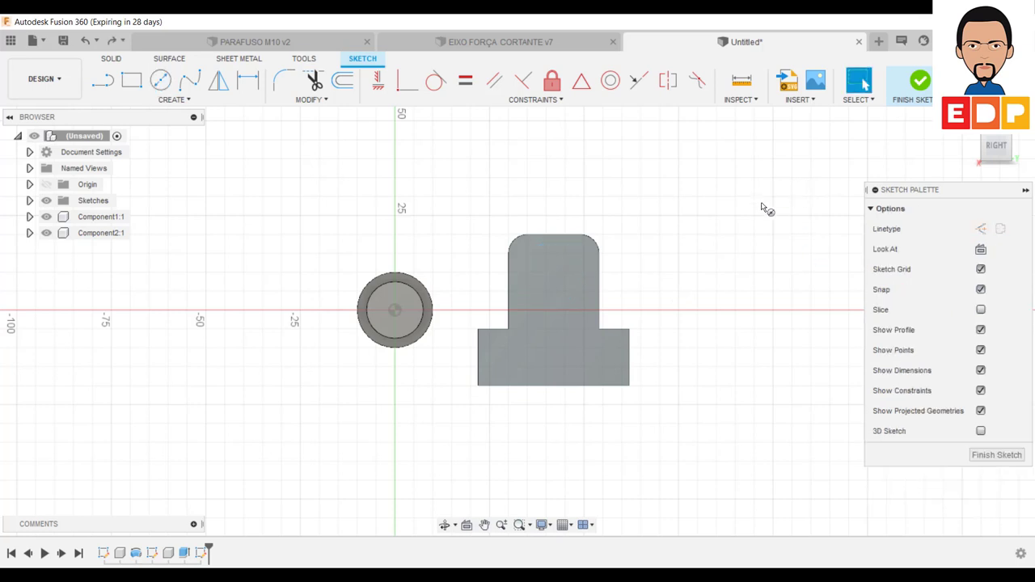
{"action": "left_click", "coordinate": [160, 79]}
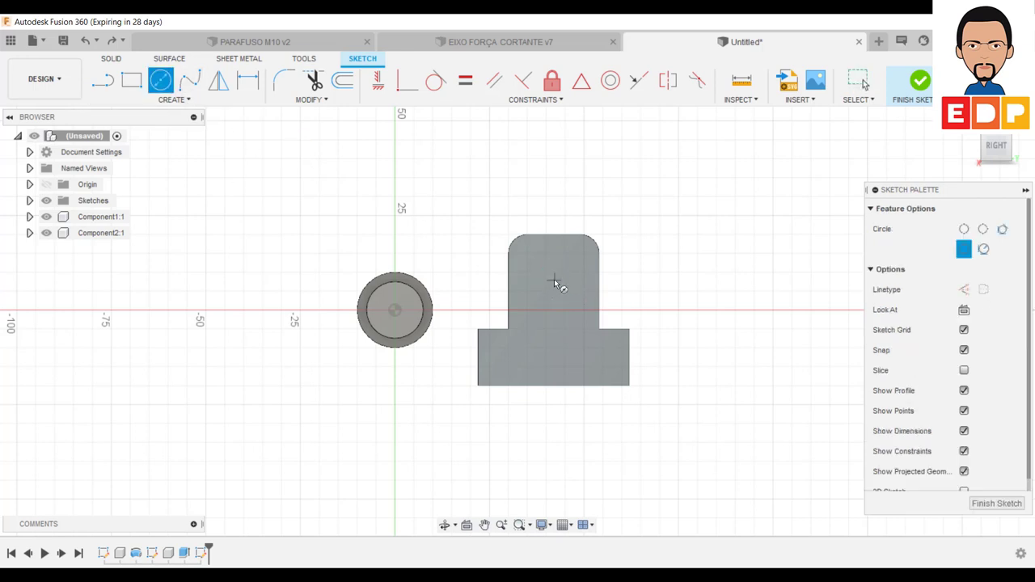
{"action": "left_click", "coordinate": [551, 279]}
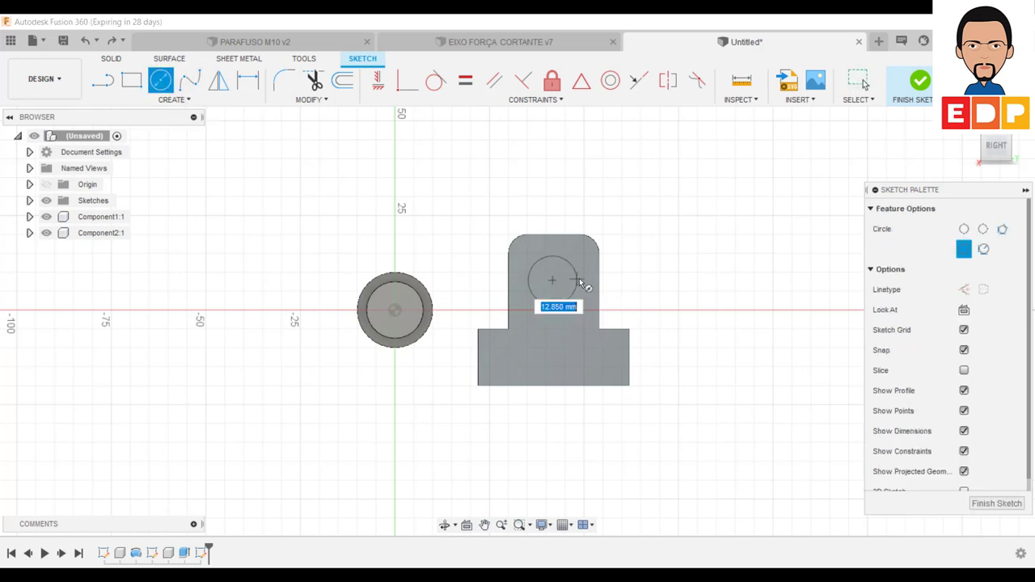
{"action": "type", "text": "18"}
{"action": "key", "text": "Return"}
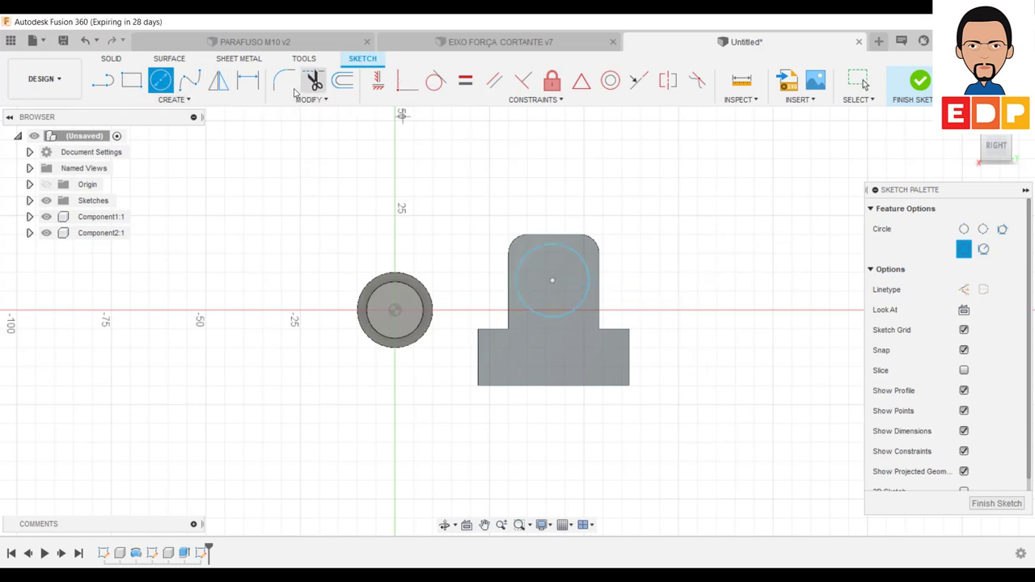
- Set the hole circle's diameter dimension to 15 mm
{"action": "left_click", "coordinate": [247, 80]}
{"action": "left_click", "coordinate": [542, 316]}
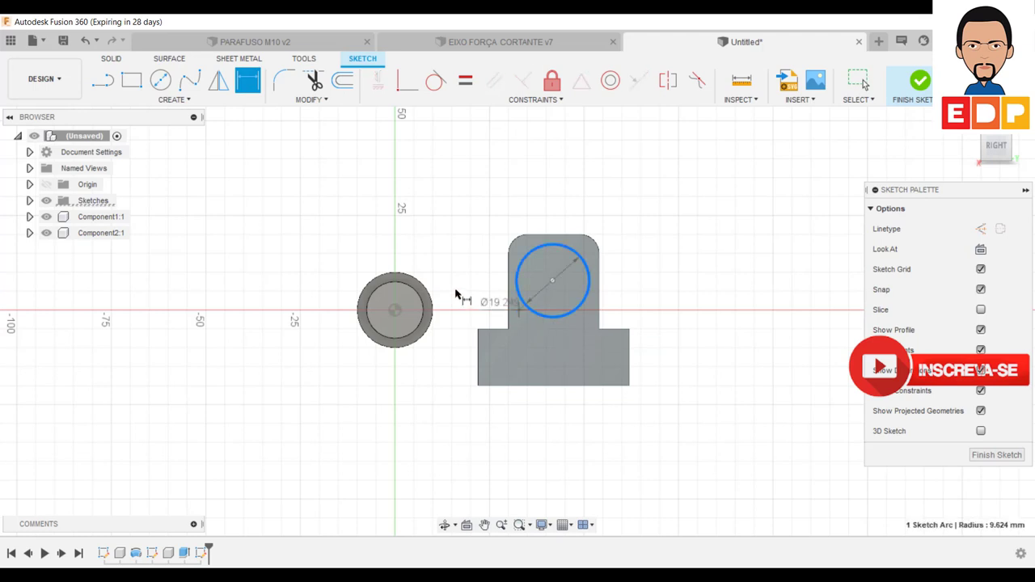
{"action": "left_click", "coordinate": [497, 205]}
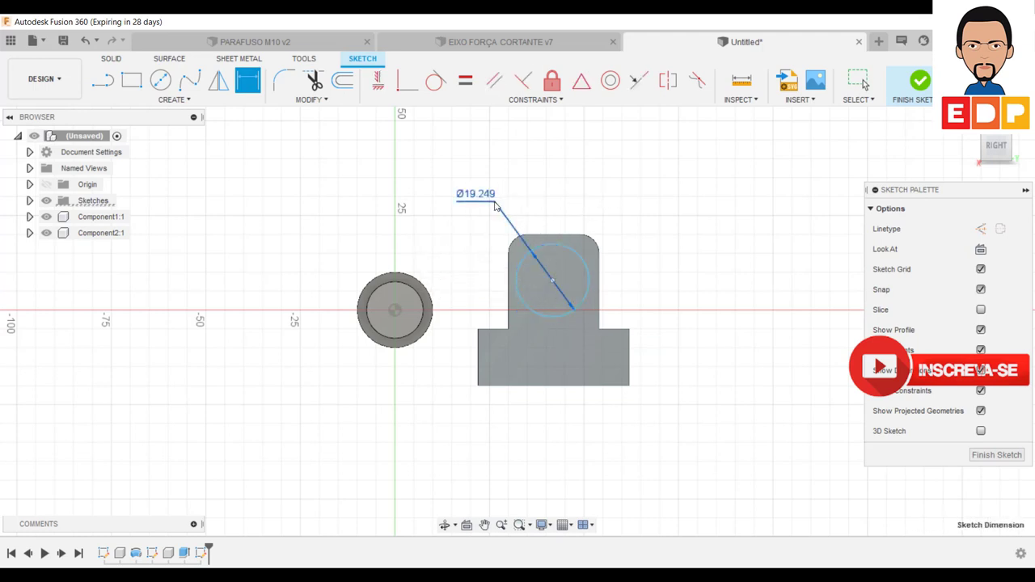
{"action": "left_click", "coordinate": [497, 205]}
{"action": "type", "text": "15"}
{"action": "key", "text": "Return"}
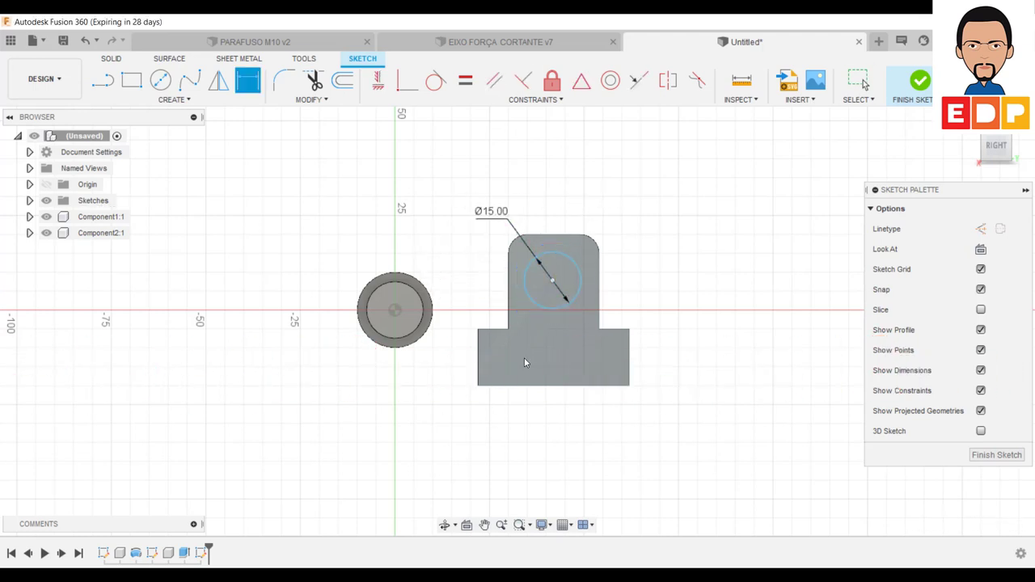
- Locate the circle centre 20 mm horizontally from the block's bottom-left corner
{"action": "left_click", "coordinate": [551, 282]}
{"action": "left_click", "coordinate": [478, 387]}
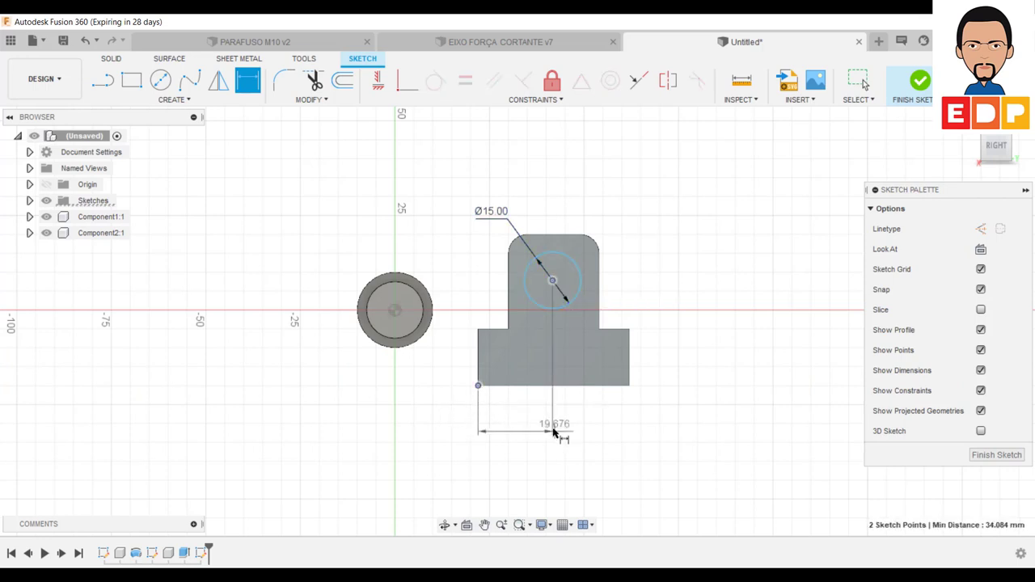
{"action": "left_click", "coordinate": [516, 439]}
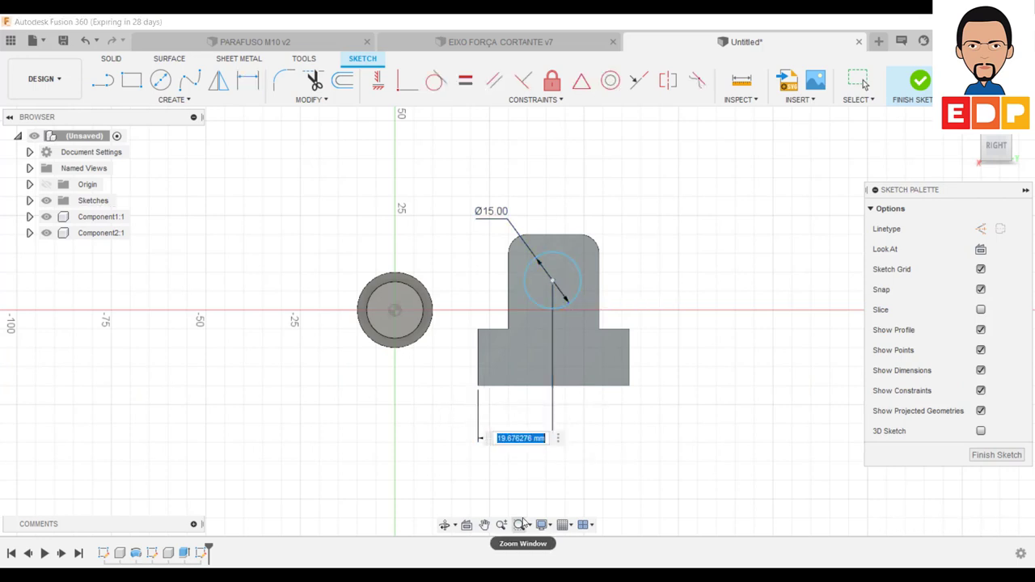
{"action": "type", "text": "20"}
{"action": "key", "text": "Return"}
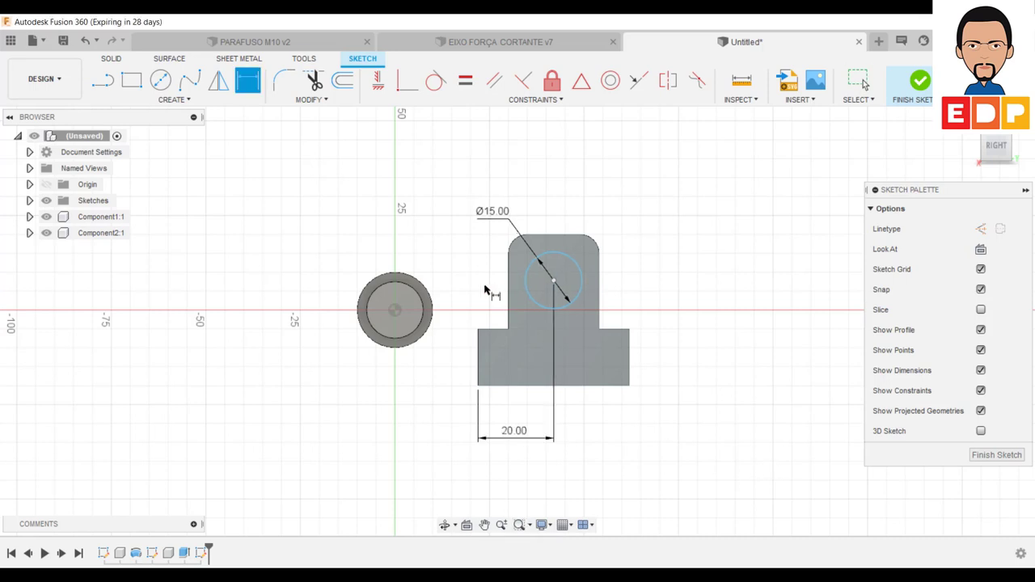
- Place the circle centre 25 mm above the block base and finish the sketch
{"action": "left_click", "coordinate": [553, 282]}
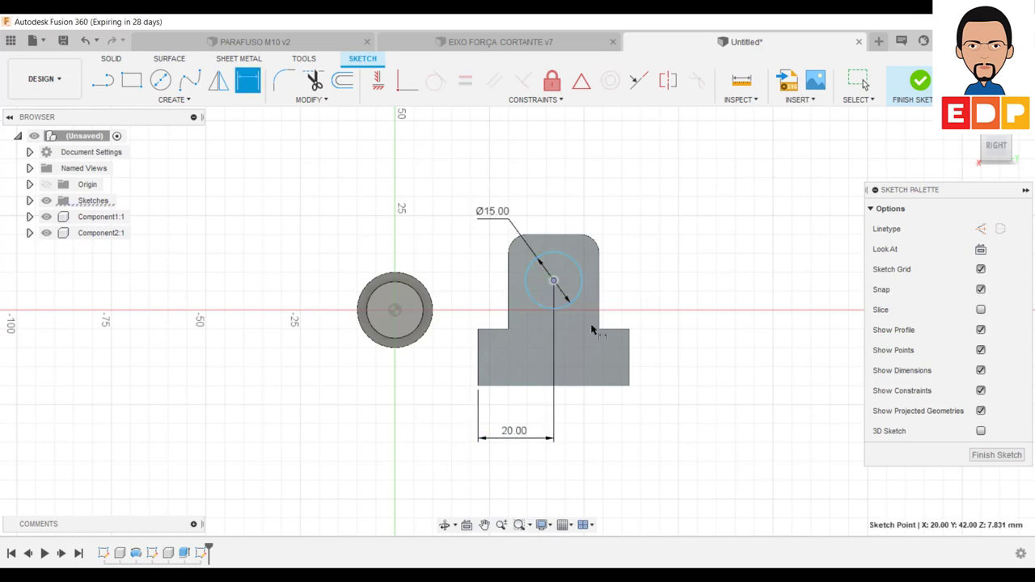
{"action": "left_click", "coordinate": [630, 388]}
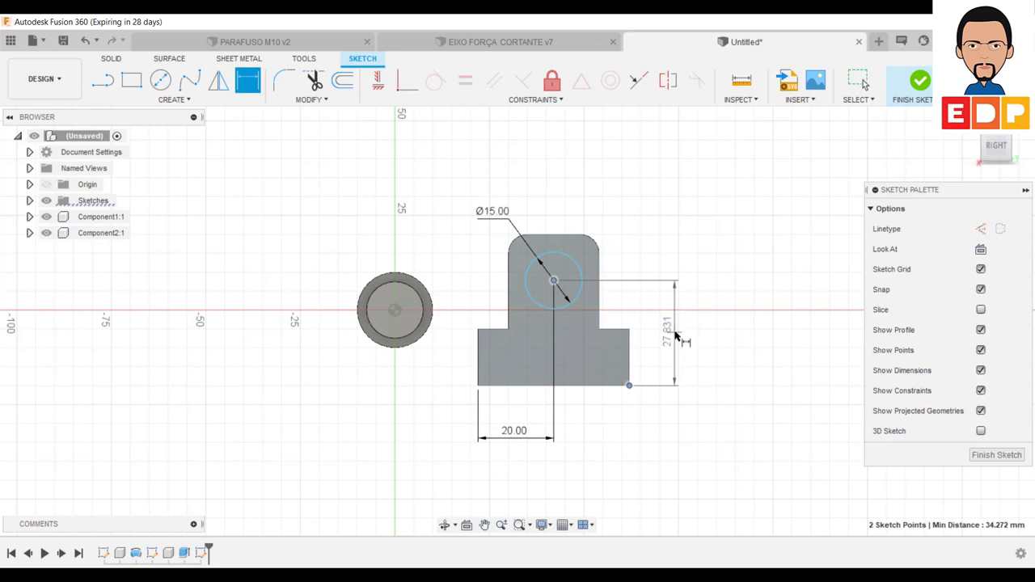
{"action": "left_click", "coordinate": [679, 338]}
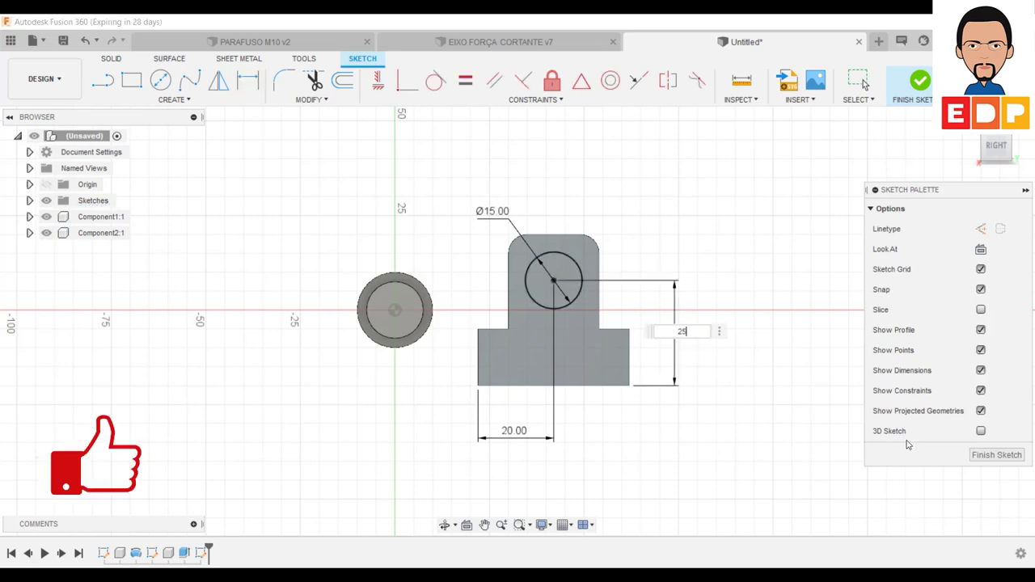
{"action": "type", "text": "25"}
{"action": "key", "text": "Return"}
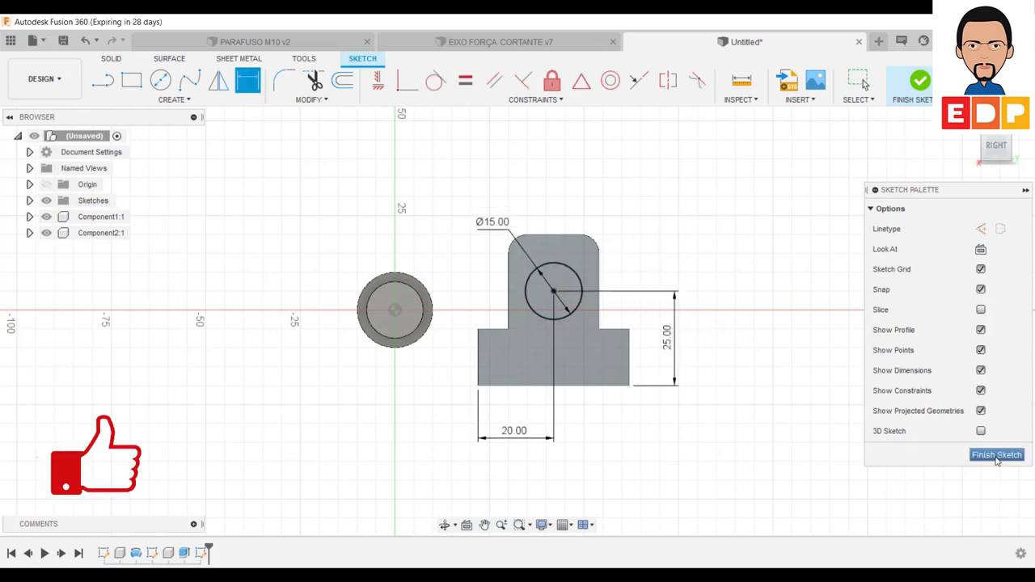
{"action": "left_click", "coordinate": [996, 454]}
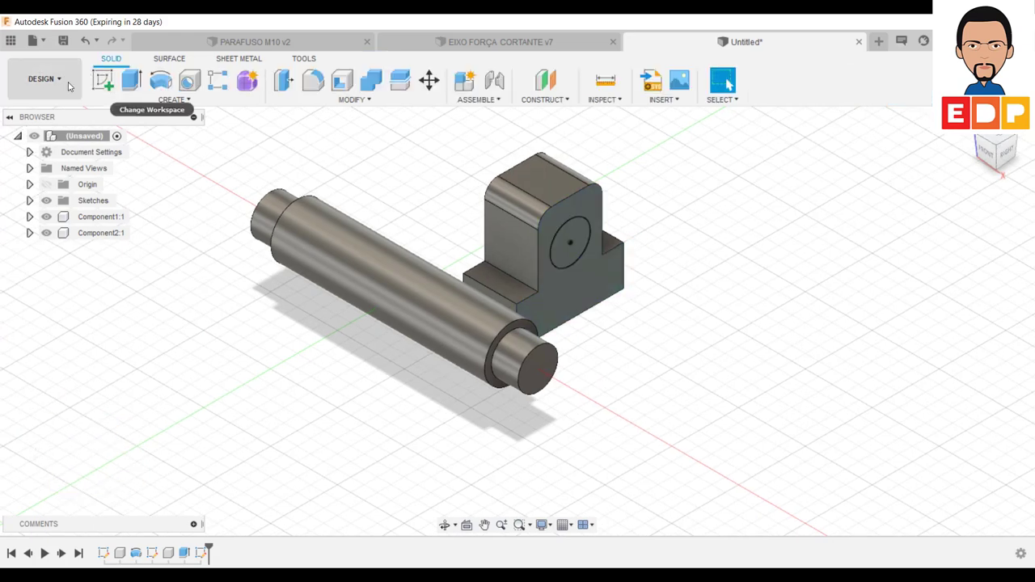
- Extrude-cut the 15 mm circle 20 mm back through the support block to form the shaft hole
{"action": "left_click", "coordinate": [132, 81]}
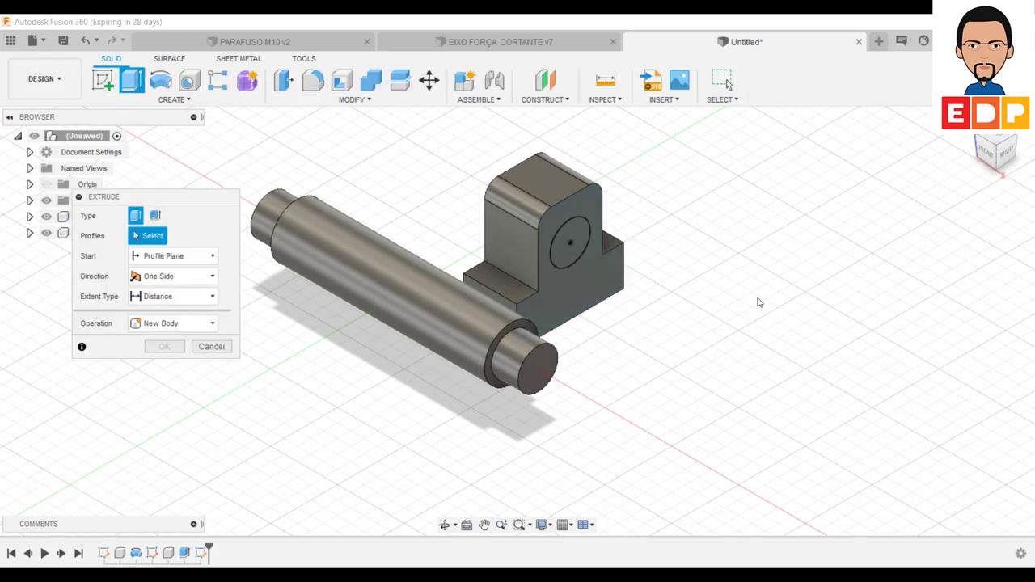
{"action": "left_click", "coordinate": [579, 245]}
{"action": "left_click", "coordinate": [167, 365]}
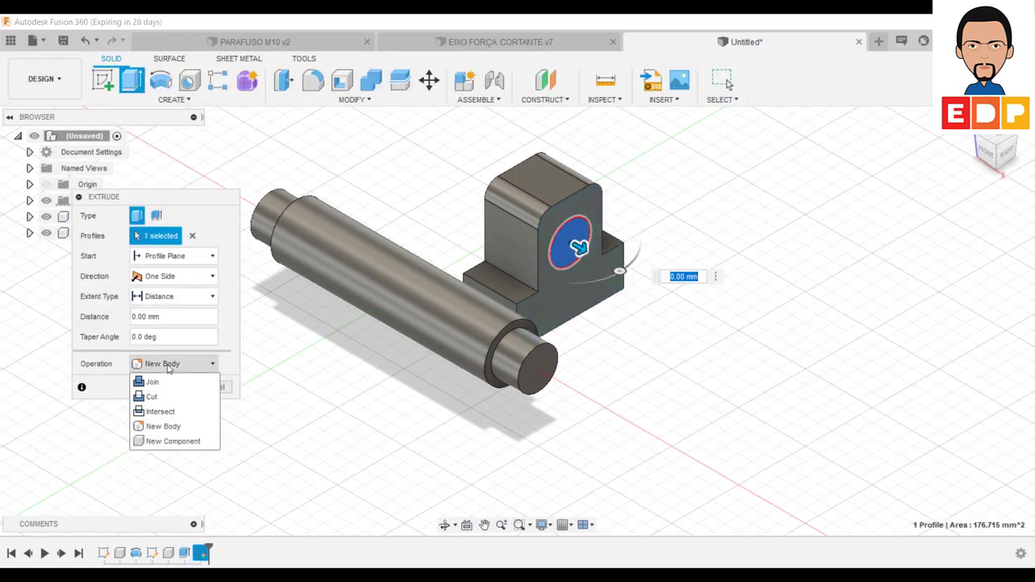
{"action": "left_click", "coordinate": [166, 394]}
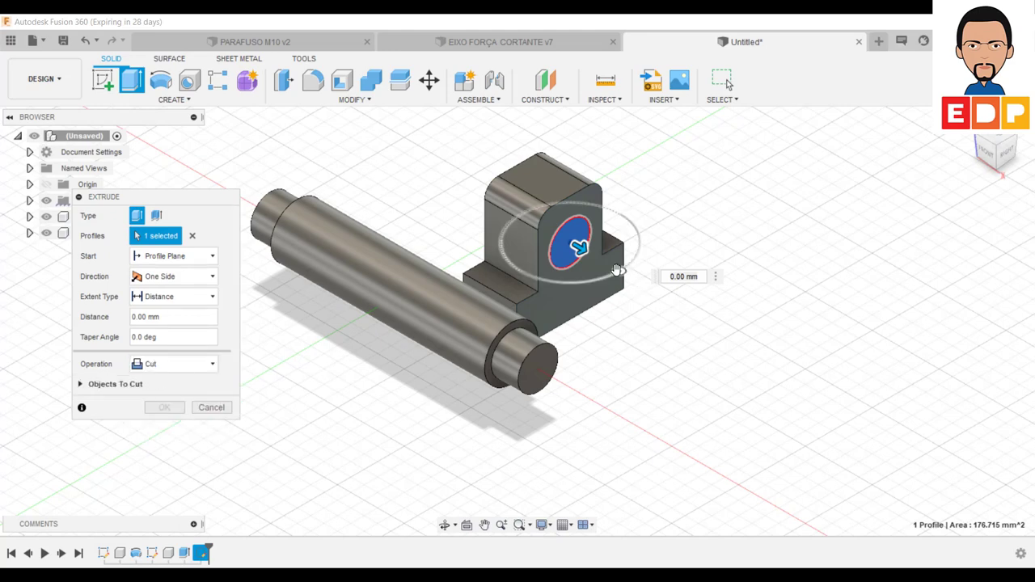
{"action": "mouse_move", "coordinate": [579, 245]}
{"action": "left_mouse_down"}
{"action": "mouse_move", "coordinate": [504, 220]}
{"action": "mouse_move", "coordinate": [519, 226]}
{"action": "left_mouse_up"}
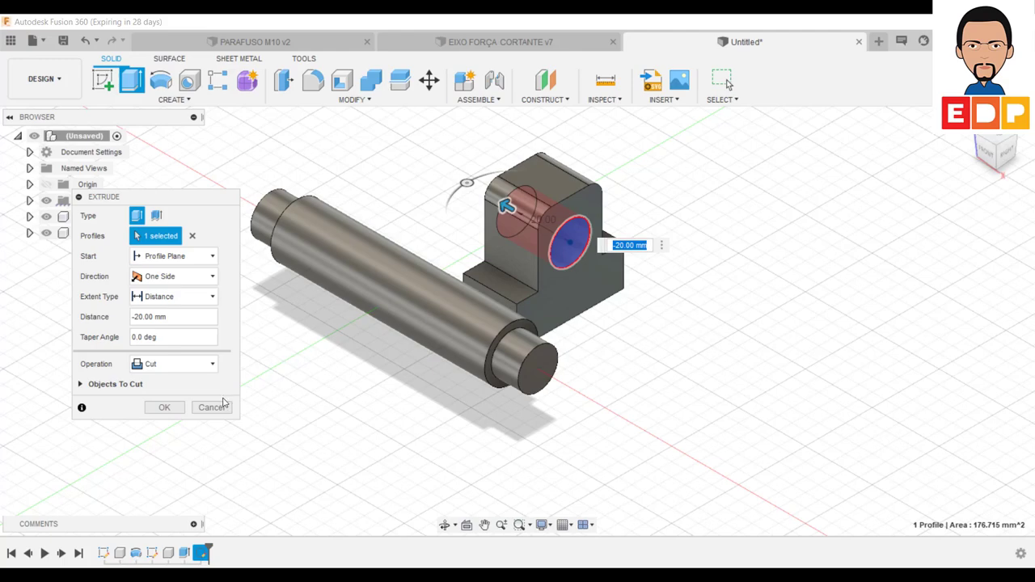
{"action": "left_click", "coordinate": [164, 407]}
{"action": "scroll", "coordinate": [656, 271], "scroll_direction": "up", "scroll_amount": 1}
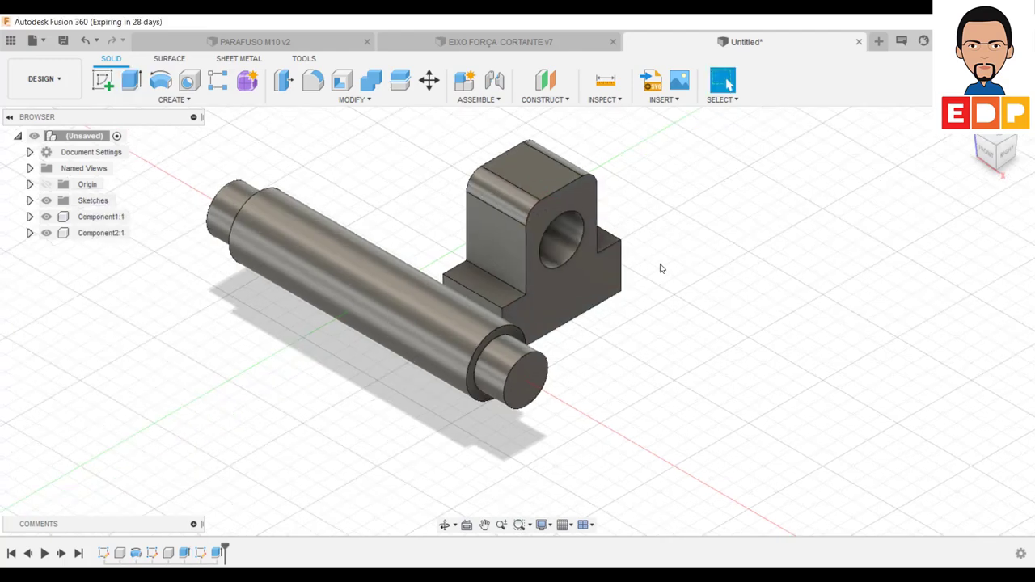
{"action": "scroll", "coordinate": [661, 269], "scroll_direction": "up", "scroll_amount": 2}
- Copy Component2:1 with Move/Copy and offset the copy along X to make Component2:2
{"action": "scroll", "coordinate": [661, 268], "scroll_direction": "down", "scroll_amount": 5}
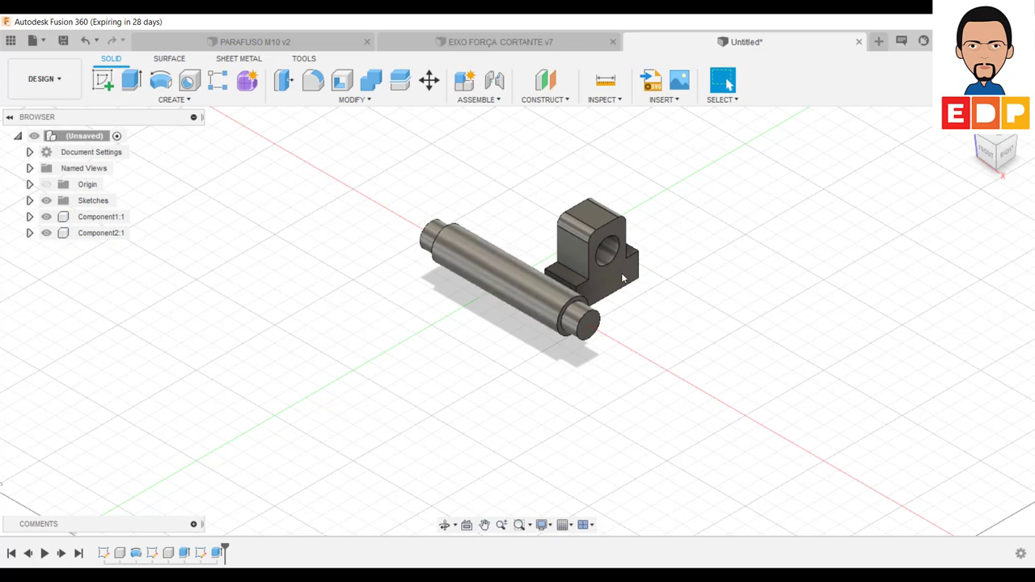
{"action": "left_click", "coordinate": [91, 234]}
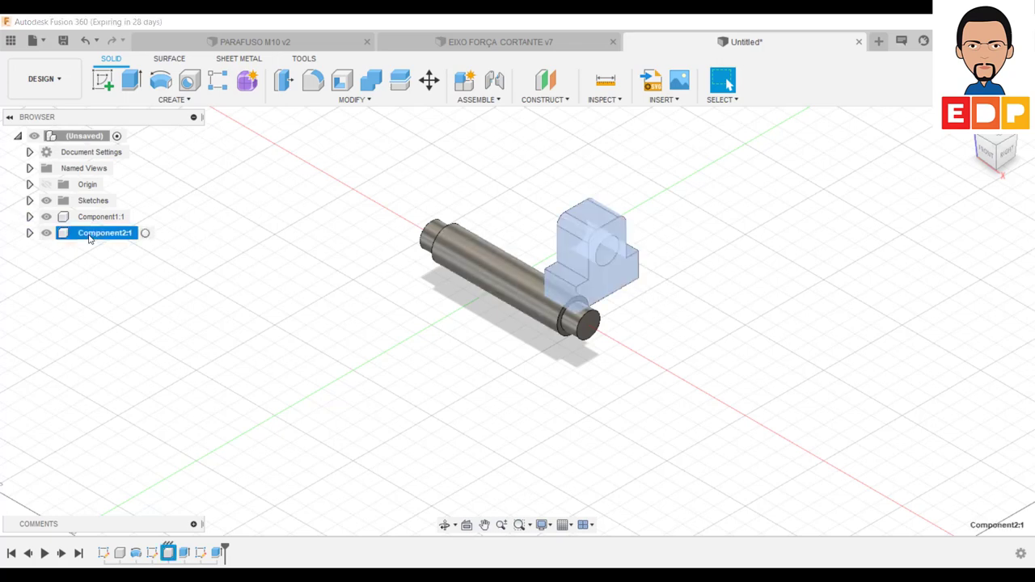
{"action": "right_click", "coordinate": [90, 236]}
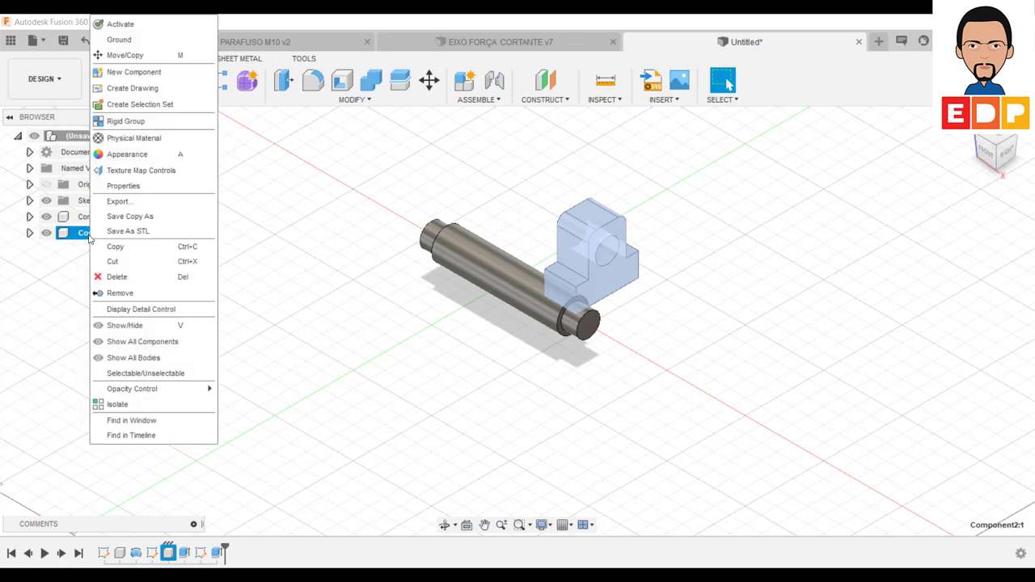
{"action": "left_click", "coordinate": [124, 54]}
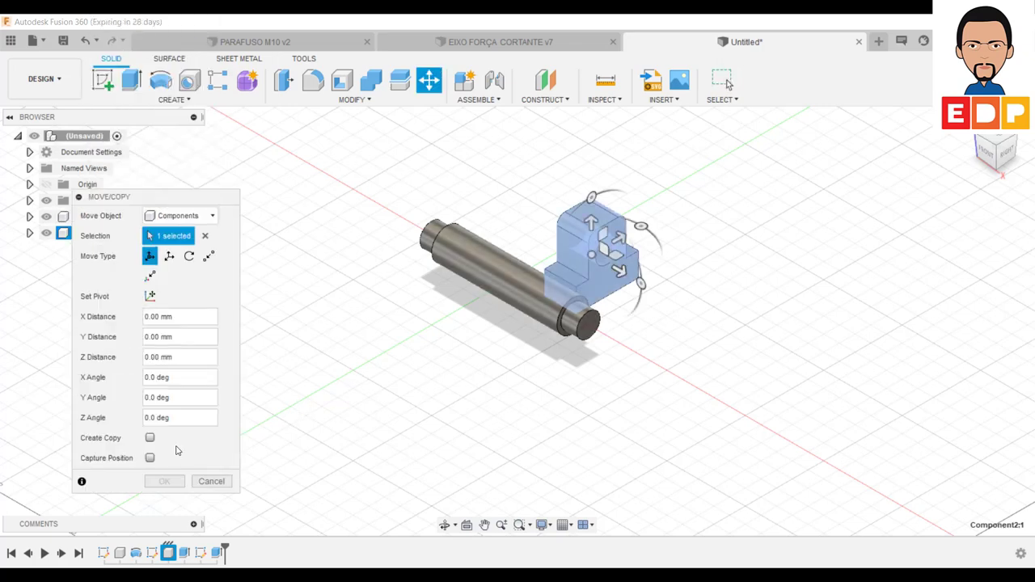
{"action": "left_click", "coordinate": [150, 439]}
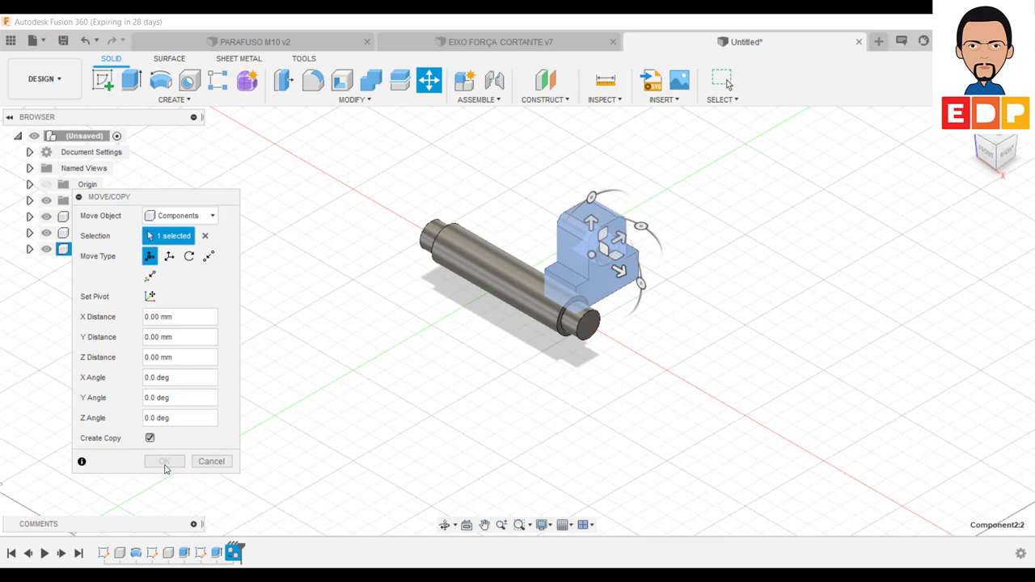
{"action": "left_click_drag", "start_coordinate": [619, 269], "coordinate": [676, 328]}
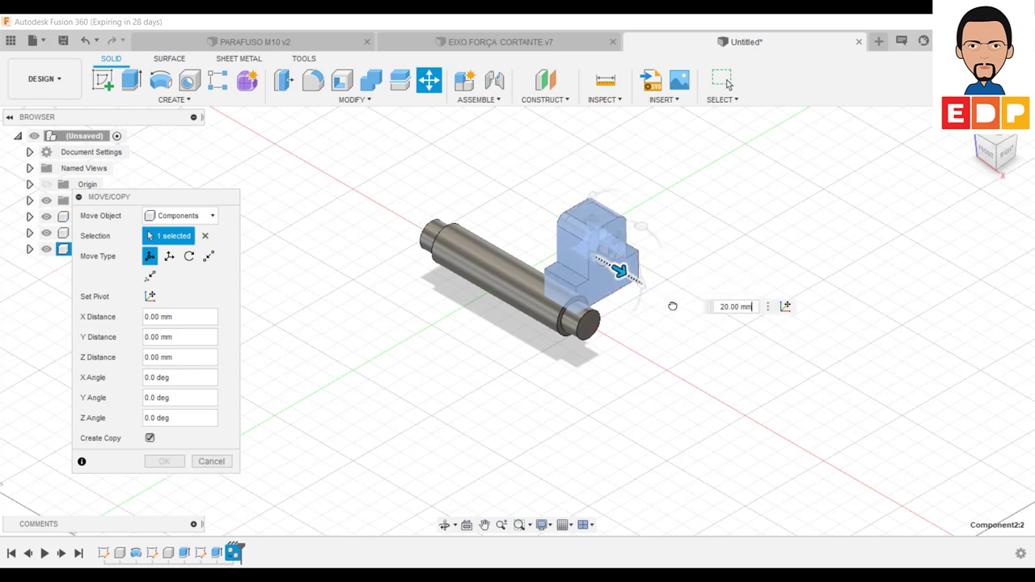
{"action": "left_click", "coordinate": [164, 461]}
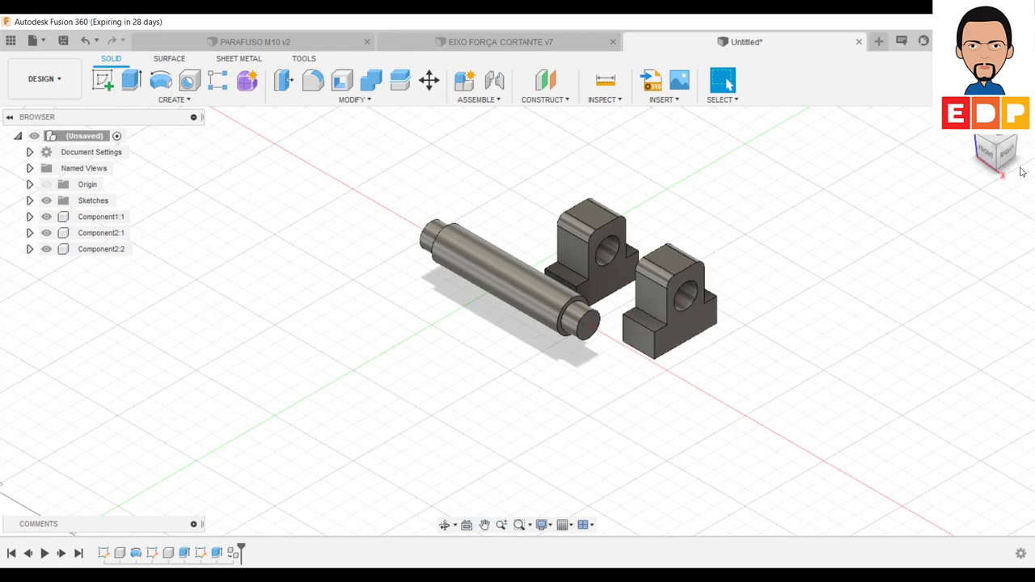
- Joint one shaft end into the right support block's hole
{"action": "left_click", "coordinate": [477, 100]}
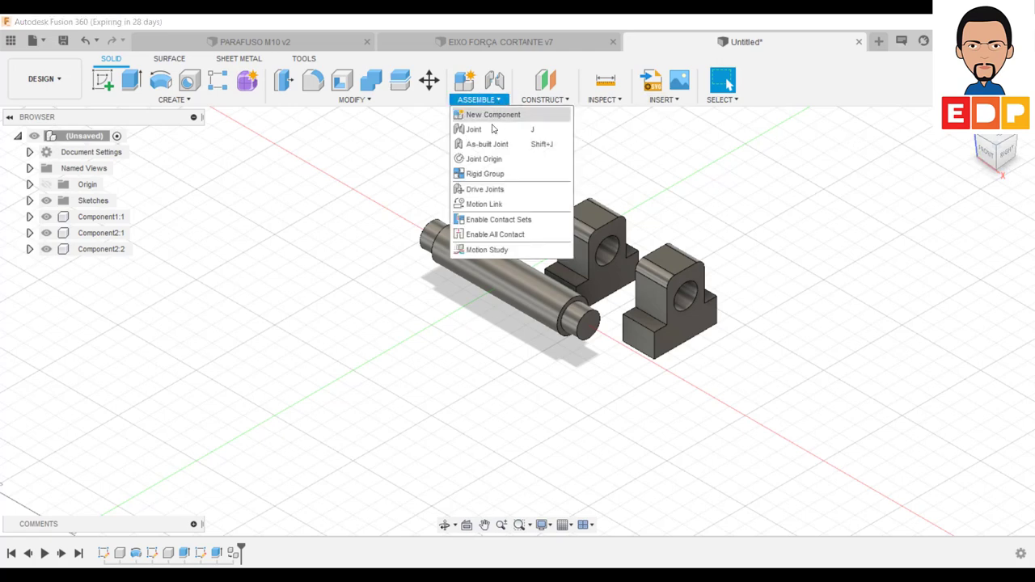
{"action": "left_click", "coordinate": [474, 129]}
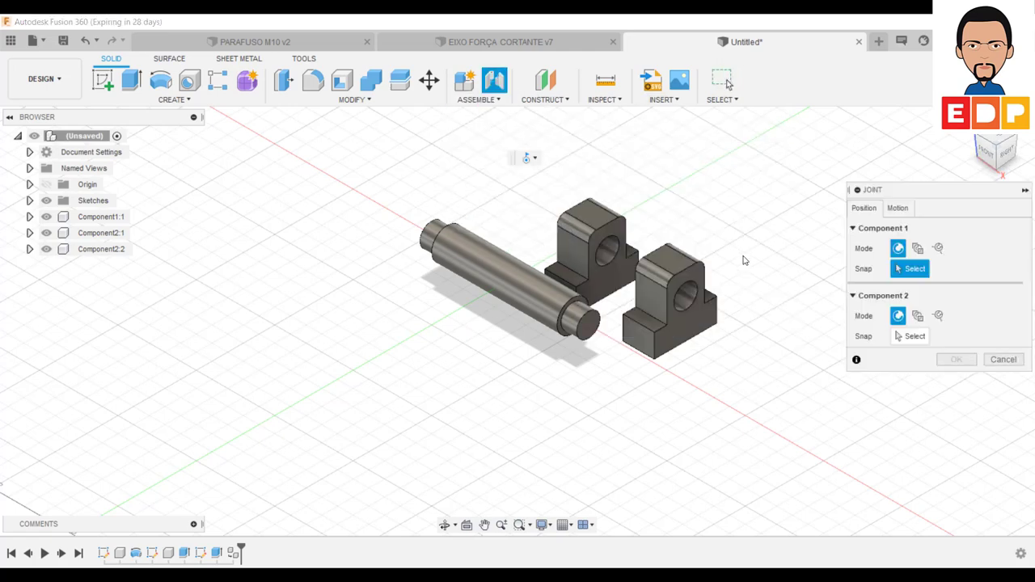
{"action": "left_click", "coordinate": [590, 326]}
{"action": "left_click", "coordinate": [679, 291]}
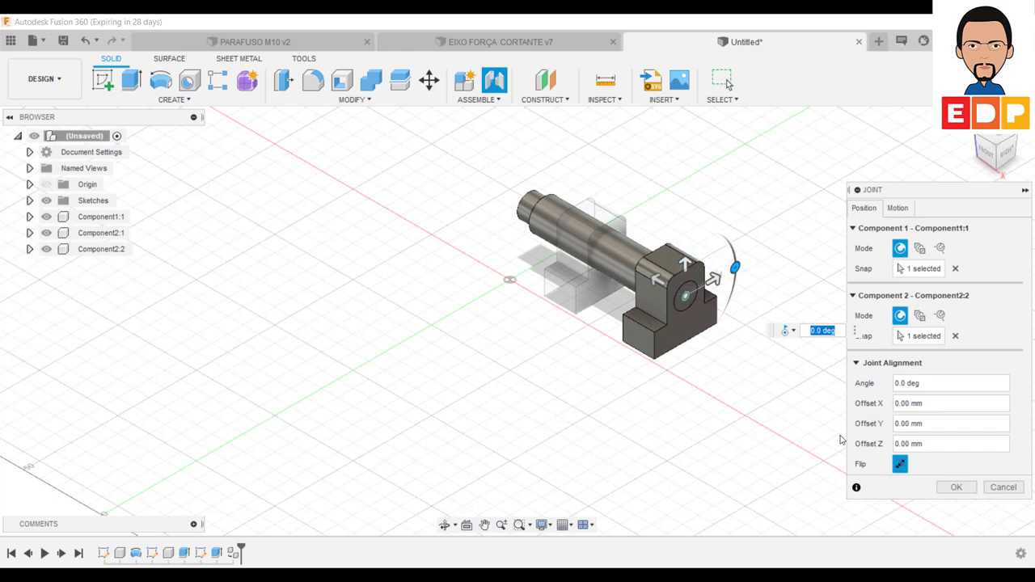
{"action": "left_click", "coordinate": [956, 487]}
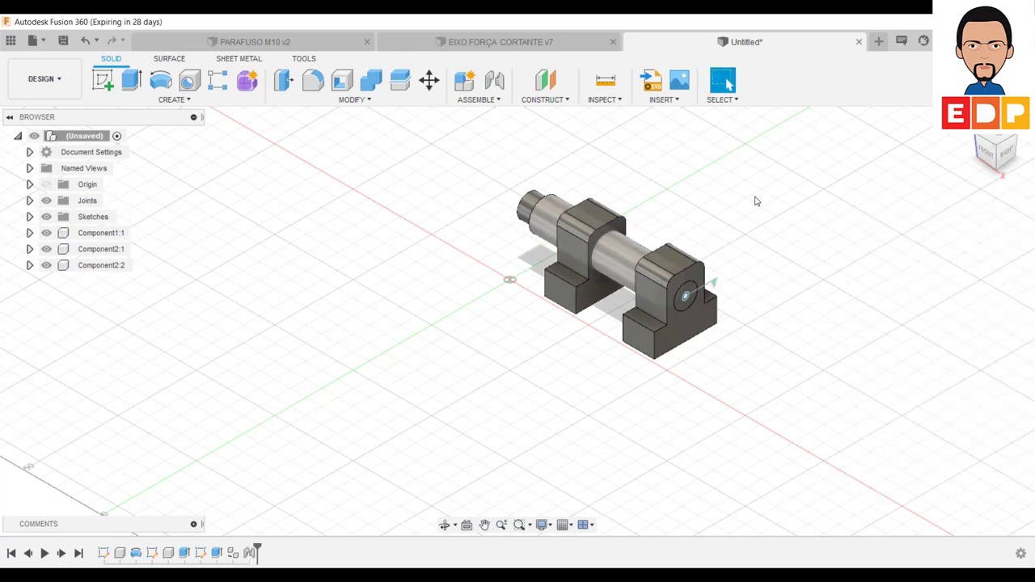
- Joint the free shaft end into the left support block's hole
{"action": "mouse_move", "coordinate": [978, 141]}
{"action": "left_mouse_down"}
{"action": "mouse_move", "coordinate": [300, 324]}
{"action": "mouse_move", "coordinate": [311, 361]}
{"action": "left_mouse_up"}
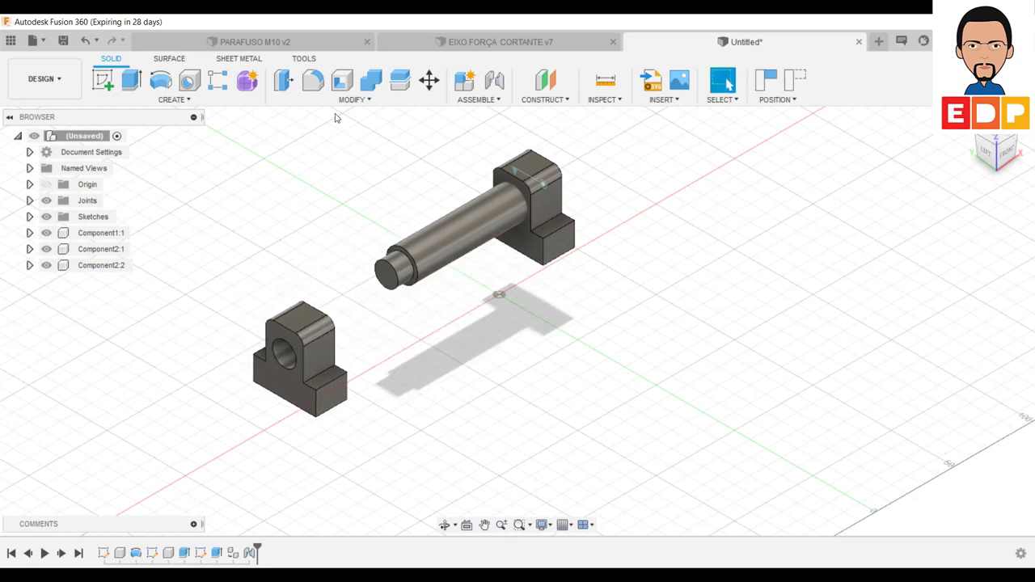
{"action": "left_click", "coordinate": [482, 100]}
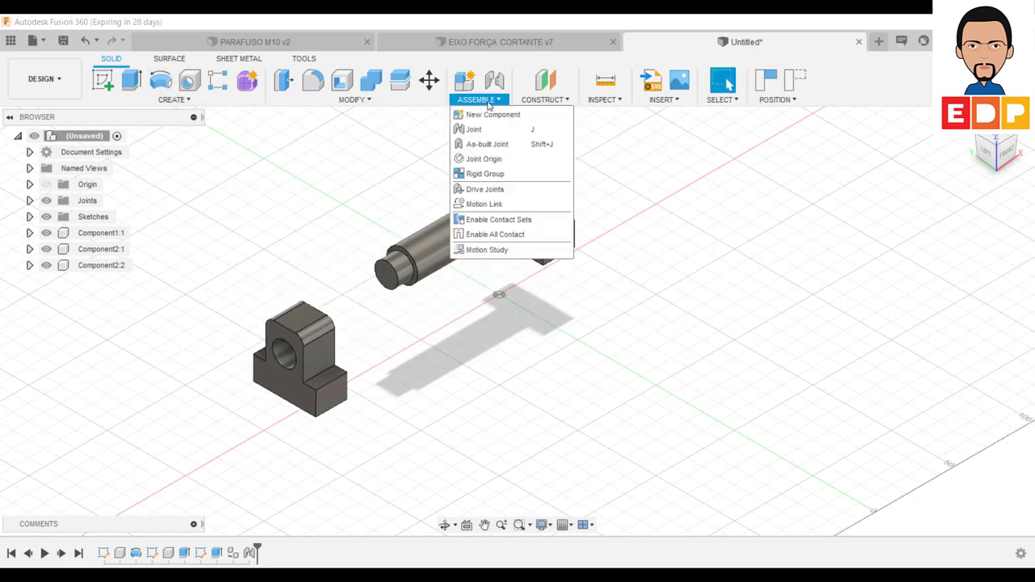
{"action": "left_click", "coordinate": [480, 128]}
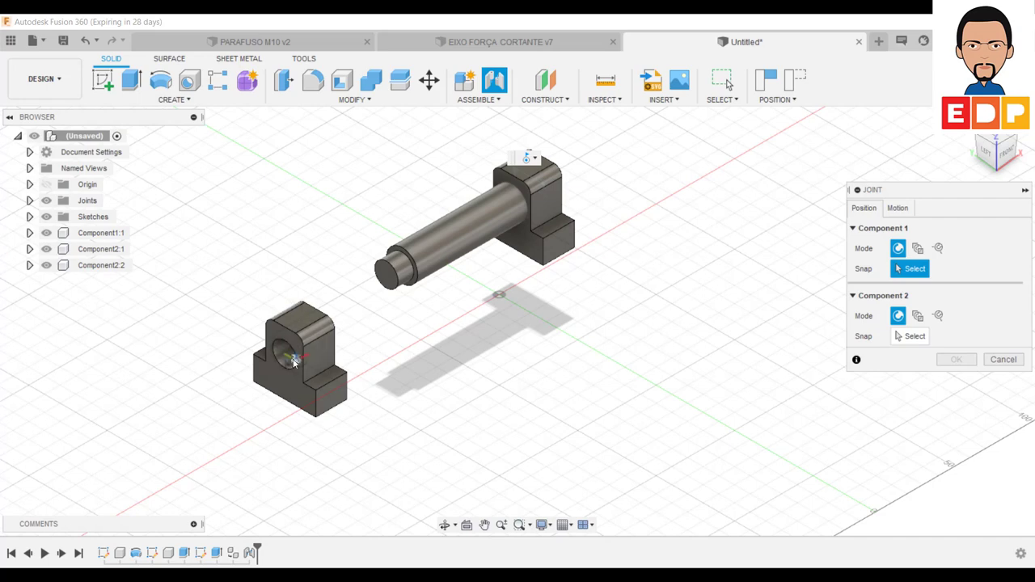
{"action": "left_click", "coordinate": [387, 278]}
{"action": "left_click", "coordinate": [283, 356]}
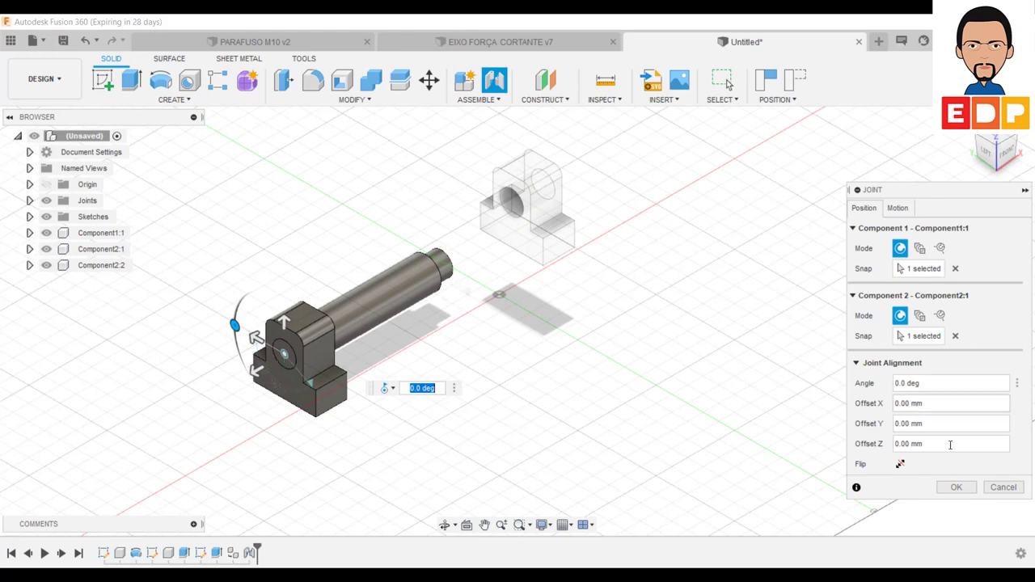
{"action": "left_click", "coordinate": [957, 489]}
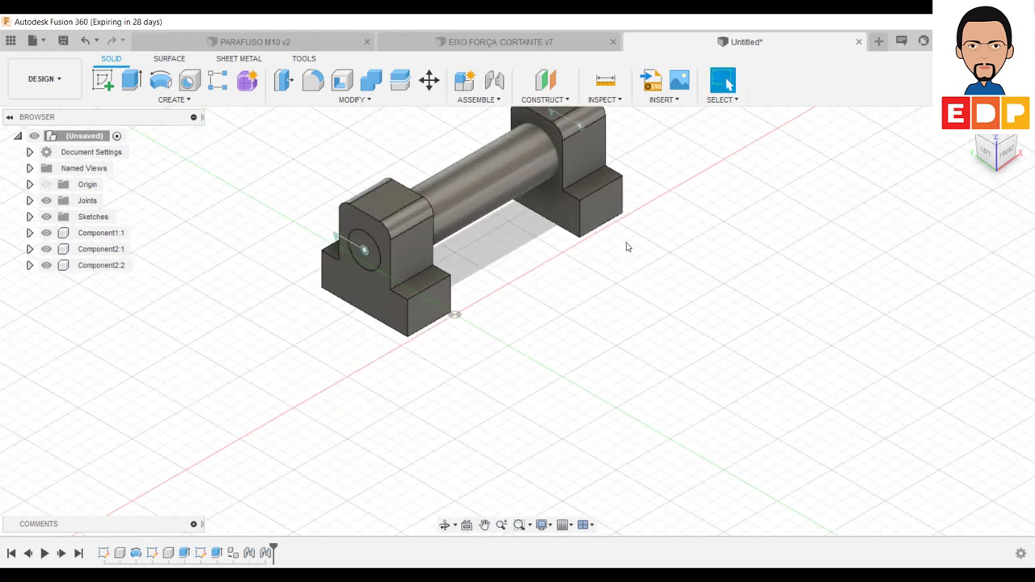
- Fix the first support block, Component2:1, in place
{"action": "key", "text": "F6"}
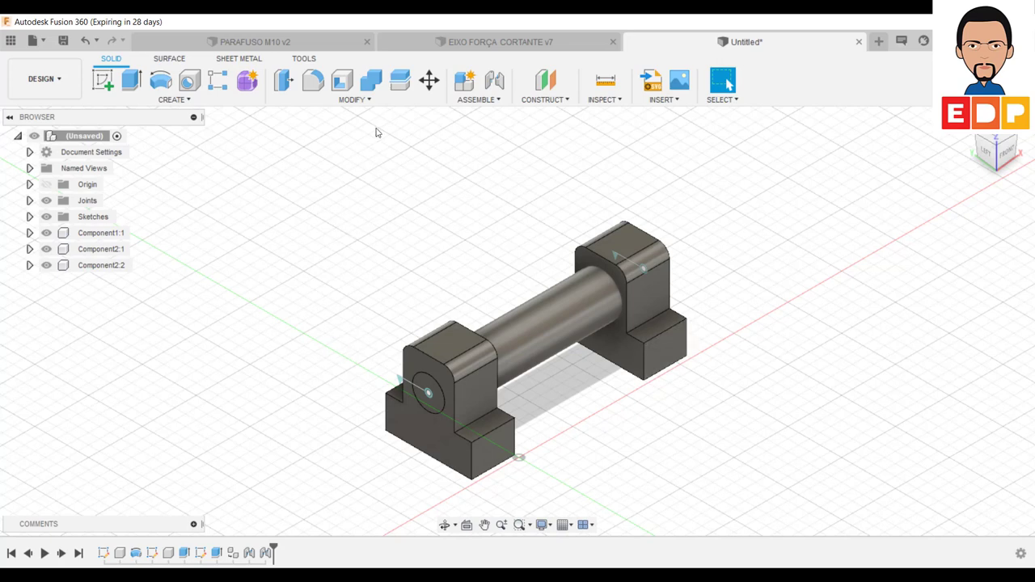
{"action": "left_click", "coordinate": [101, 249]}
{"action": "right_click", "coordinate": [107, 252]}
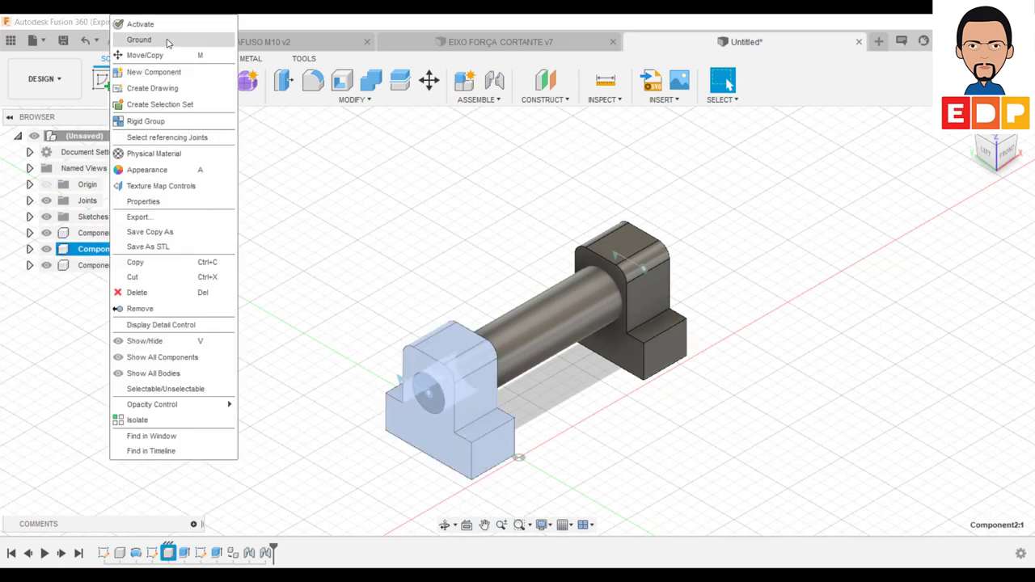
{"action": "left_click", "coordinate": [131, 40]}
- Fix the second support block, Component2:2, in place, then deselect it
{"action": "right_click", "coordinate": [97, 267]}
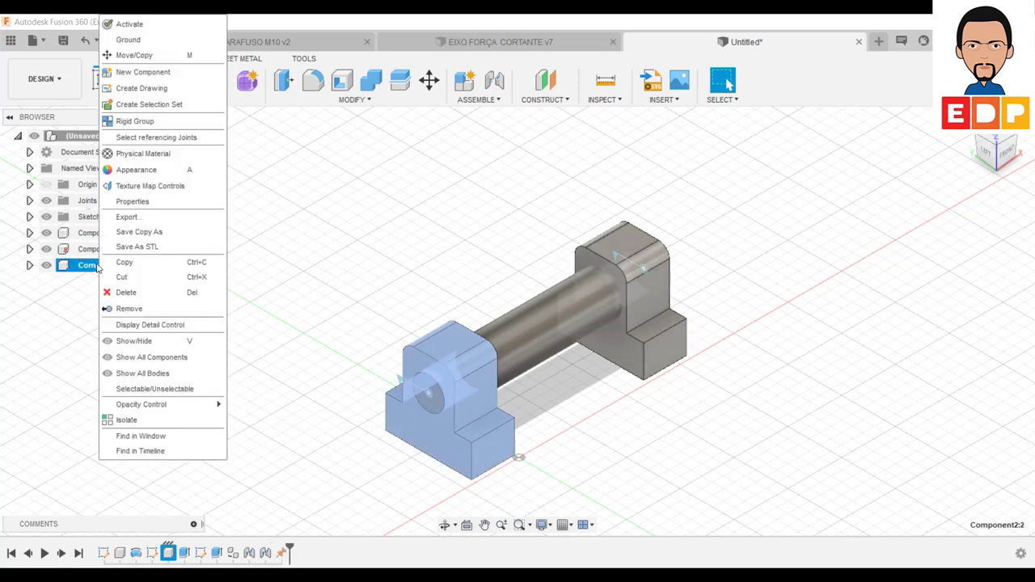
{"action": "left_click", "coordinate": [464, 217]}
{"action": "left_click", "coordinate": [589, 344]}
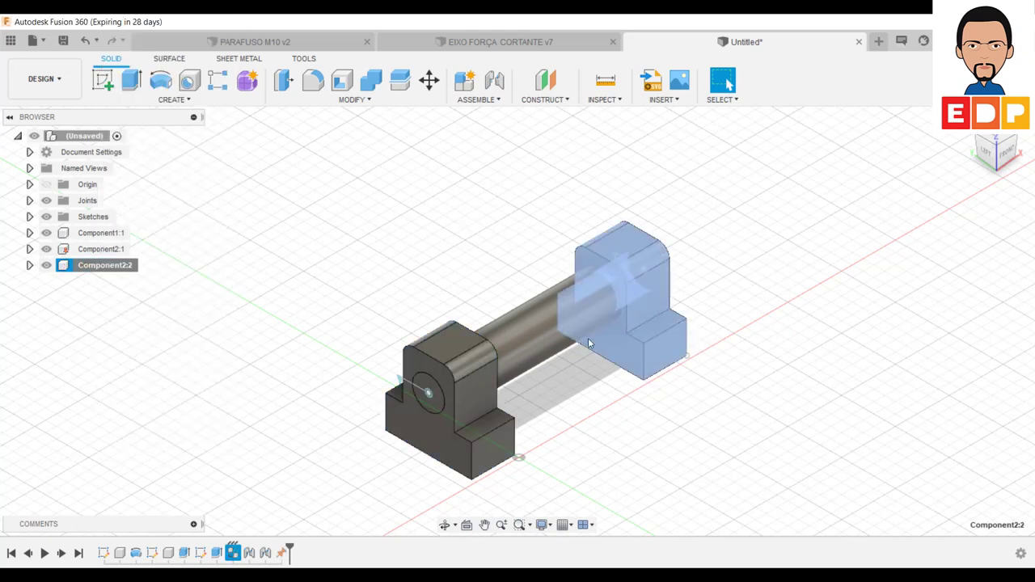
{"action": "right_click", "coordinate": [85, 267]}
{"action": "left_click", "coordinate": [138, 42]}
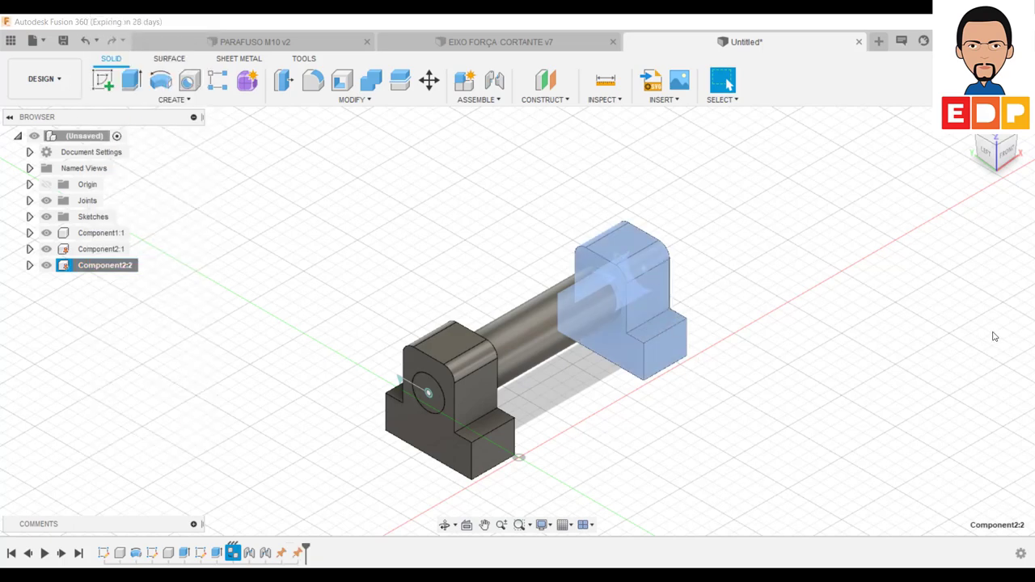
{"action": "scroll", "coordinate": [985, 353], "scroll_direction": "up", "scroll_amount": 3}
{"action": "scroll", "coordinate": [951, 347], "scroll_direction": "down", "scroll_amount": 2}
{"action": "scroll", "coordinate": [854, 334], "scroll_direction": "down", "scroll_amount": 1}
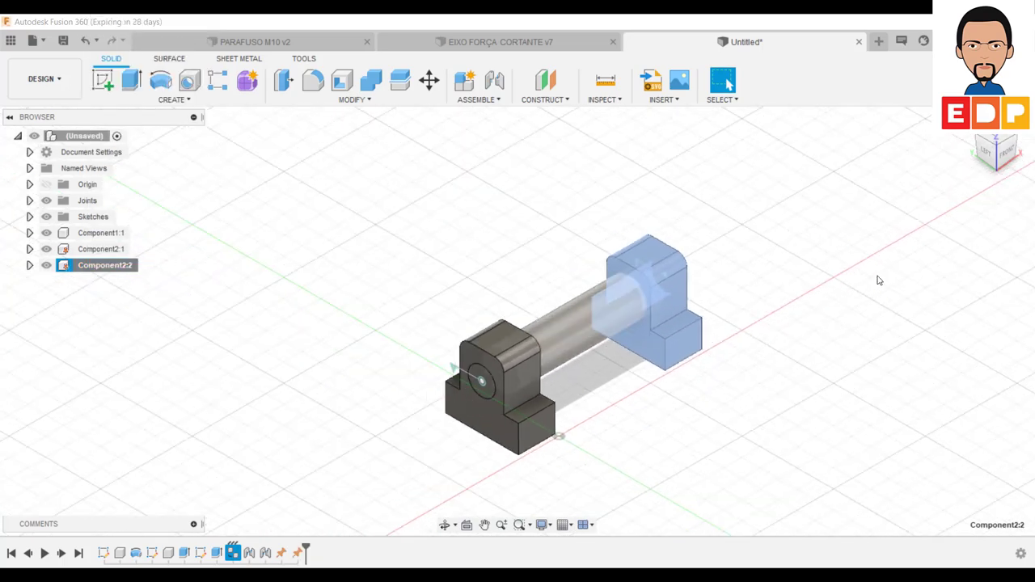
{"action": "left_click", "coordinate": [768, 388]}
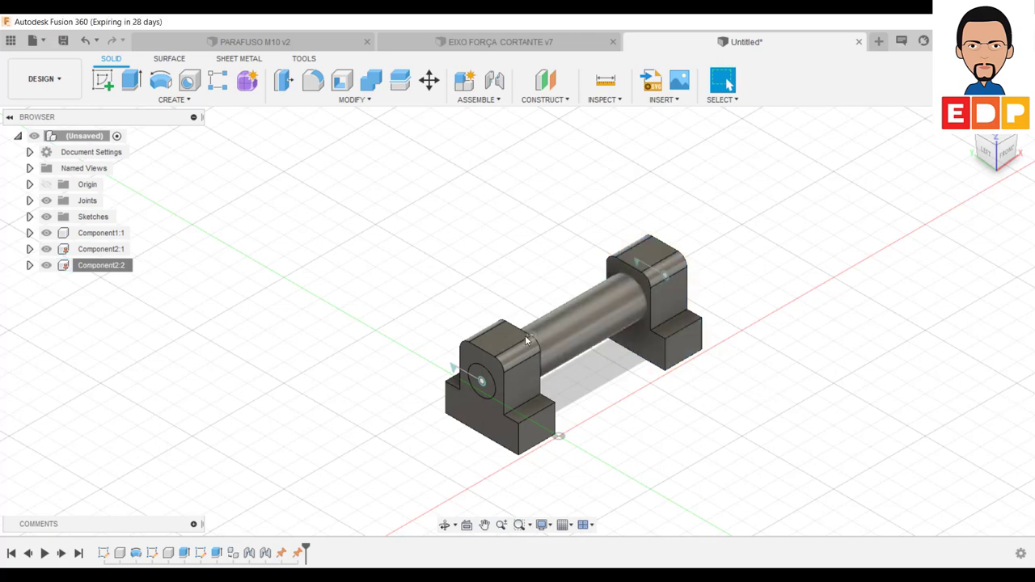
- Switch to the Simulation workspace and create Study 1 as a Static Stress study
{"action": "left_click", "coordinate": [60, 84]}
{"action": "left_click", "coordinate": [65, 206]}
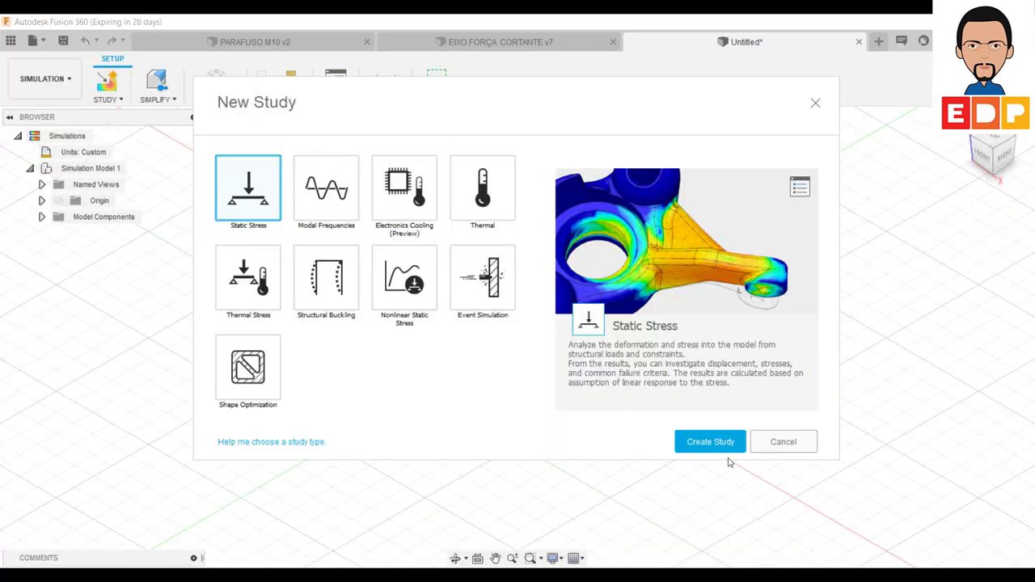
{"action": "left_click", "coordinate": [707, 444]}
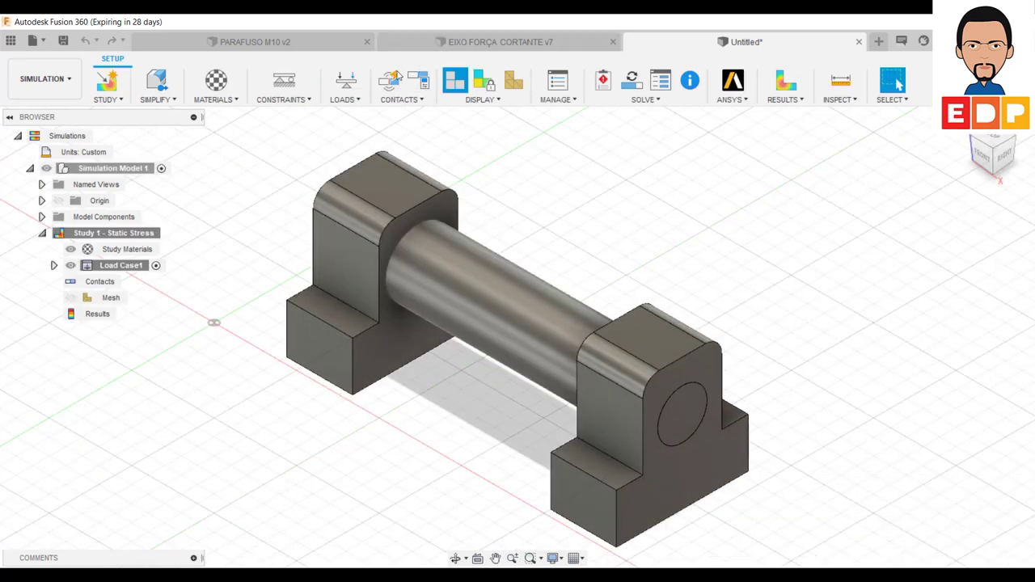
- Generate automatic contacts between the shaft and blocks at 0.10 mm solids tolerance
{"action": "left_click", "coordinate": [400, 99]}
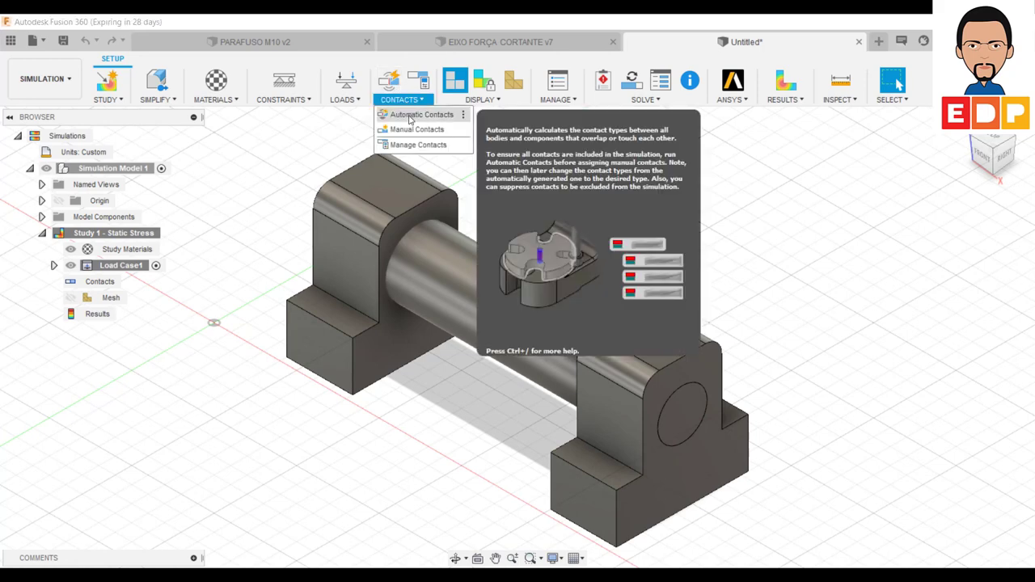
{"action": "left_click", "coordinate": [417, 114]}
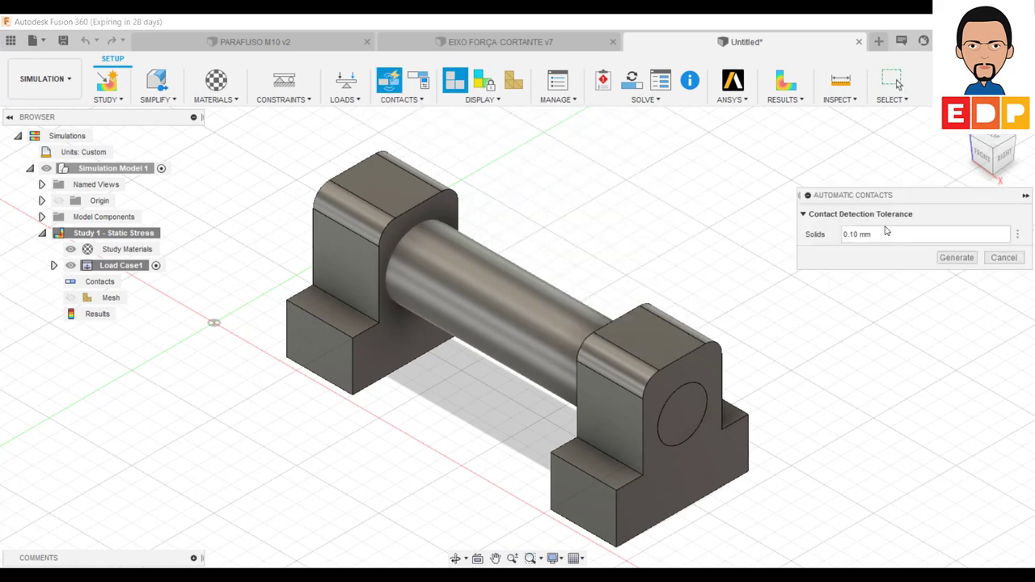
{"action": "left_click", "coordinate": [959, 258]}
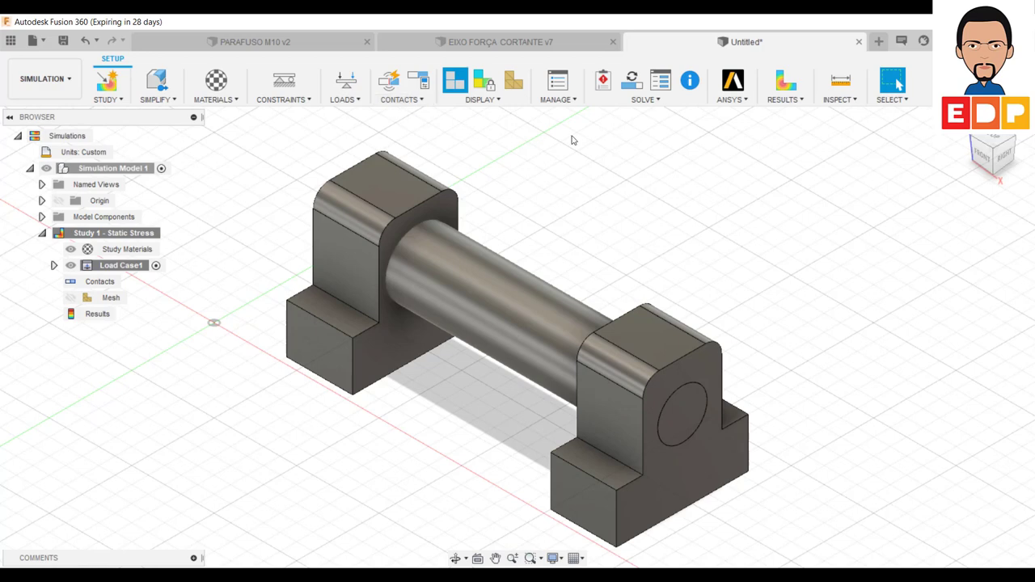
{"action": "left_click", "coordinate": [215, 98]}
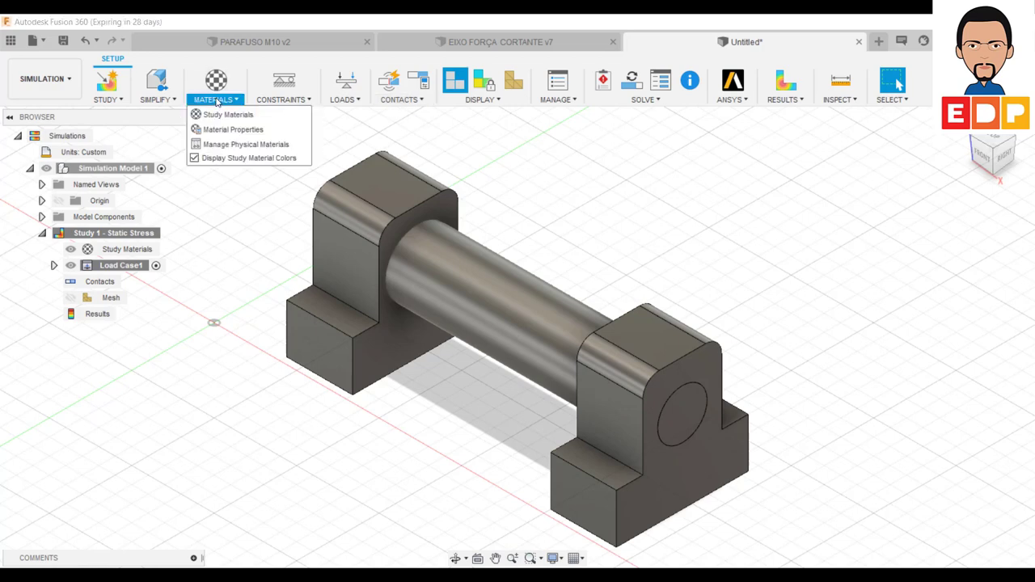
- In Study Materials, set the shaft Component1:1 to Steel AISI 1030 128 HR
{"action": "left_click", "coordinate": [227, 115]}
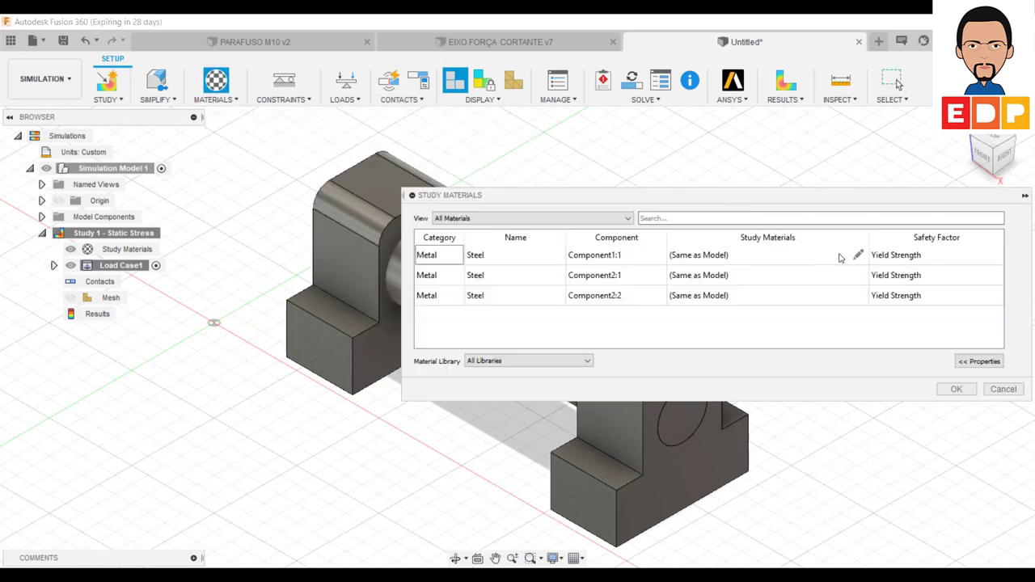
{"action": "left_click", "coordinate": [862, 256]}
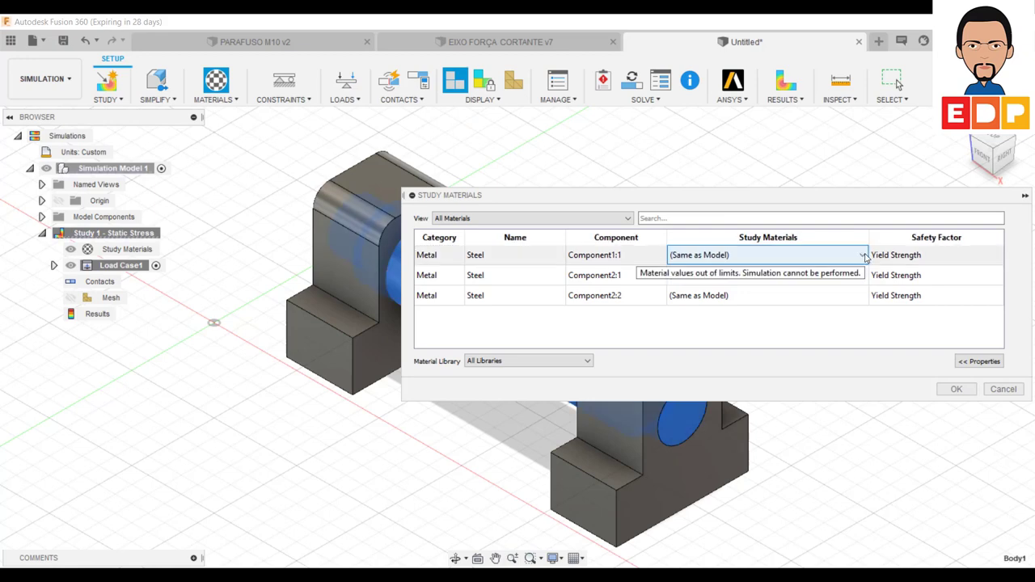
{"action": "left_click", "coordinate": [862, 255]}
{"action": "scroll", "coordinate": [763, 411], "scroll_direction": "down", "scroll_amount": 3}
{"action": "scroll", "coordinate": [760, 411], "scroll_direction": "down", "scroll_amount": 5}
{"action": "scroll", "coordinate": [760, 411], "scroll_direction": "down", "scroll_amount": 5}
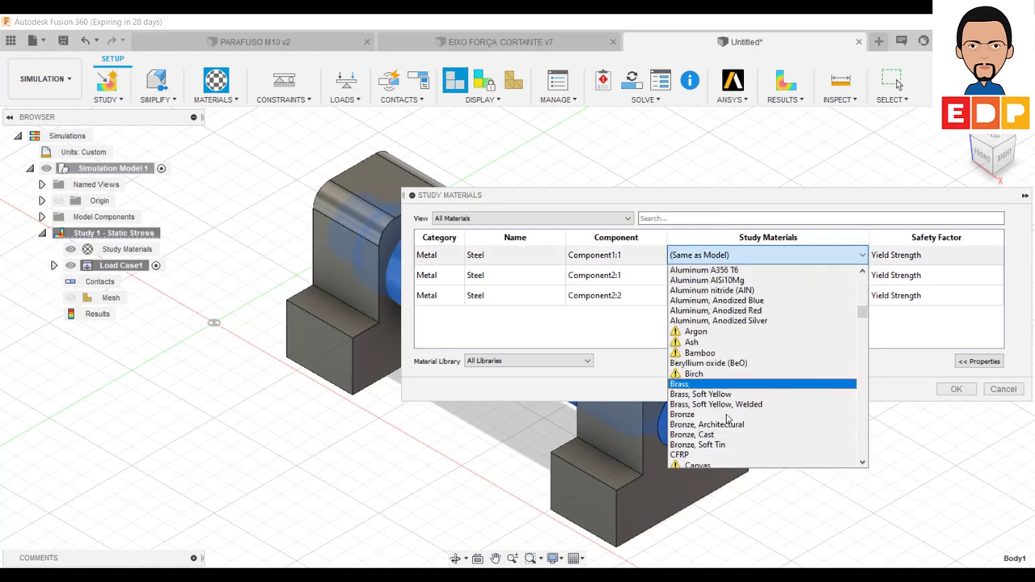
{"action": "scroll", "coordinate": [756, 408], "scroll_direction": "down", "scroll_amount": 5}
{"action": "scroll", "coordinate": [748, 404], "scroll_direction": "down", "scroll_amount": 5}
{"action": "scroll", "coordinate": [737, 398], "scroll_direction": "down", "scroll_amount": 5}
{"action": "scroll", "coordinate": [737, 398], "scroll_direction": "down", "scroll_amount": 5}
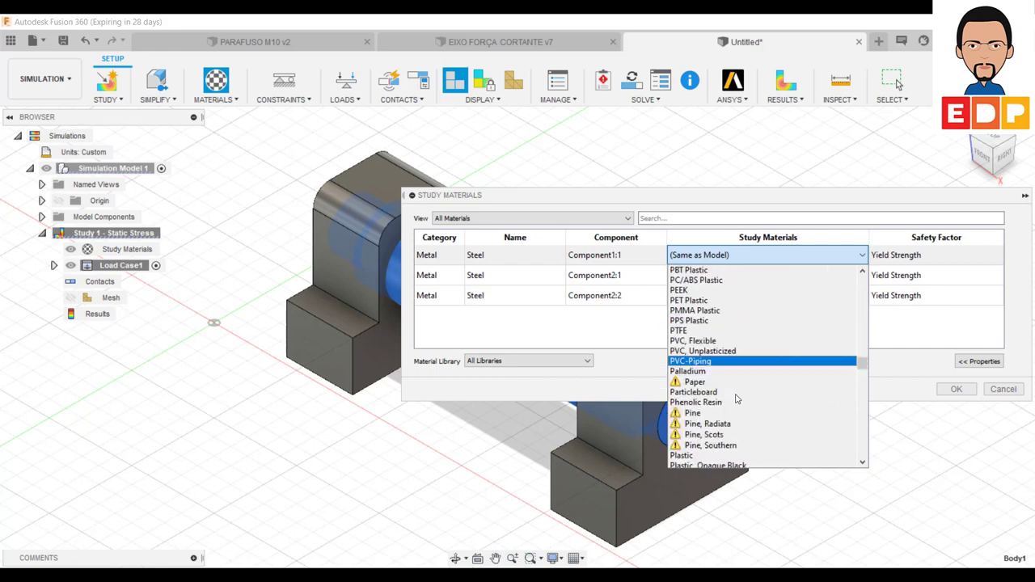
{"action": "scroll", "coordinate": [737, 398], "scroll_direction": "down", "scroll_amount": 5}
{"action": "scroll", "coordinate": [739, 397], "scroll_direction": "down", "scroll_amount": 5}
{"action": "scroll", "coordinate": [739, 398], "scroll_direction": "down", "scroll_amount": 5}
{"action": "scroll", "coordinate": [739, 398], "scroll_direction": "down", "scroll_amount": 5}
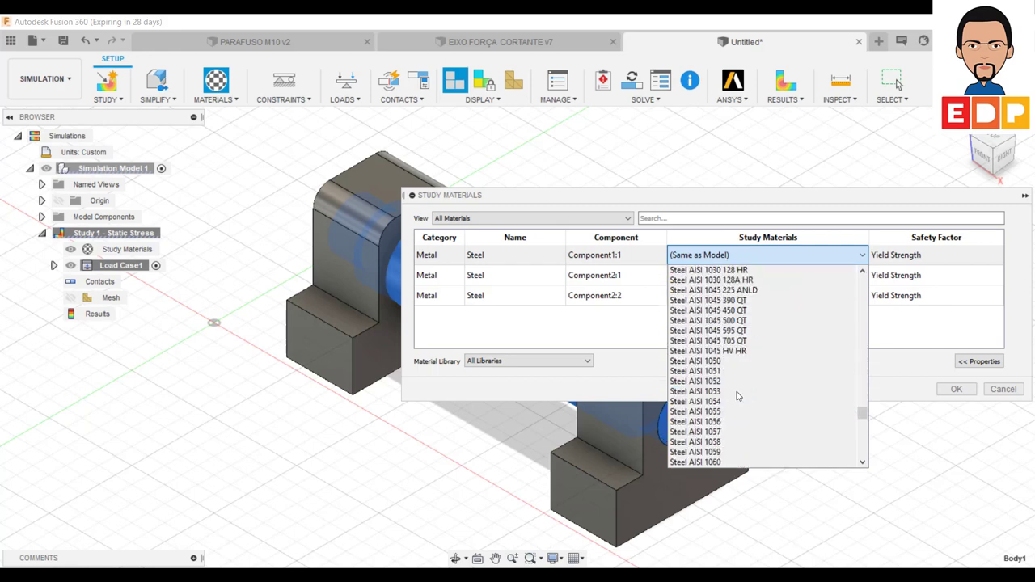
{"action": "scroll", "coordinate": [737, 400], "scroll_direction": "up", "scroll_amount": 2}
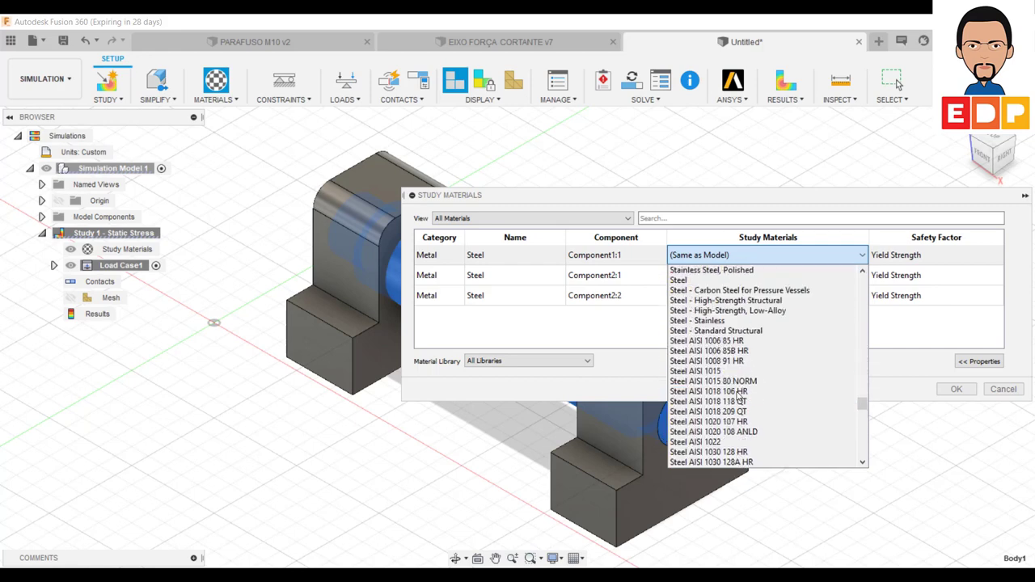
{"action": "left_click", "coordinate": [723, 452]}
{"action": "mouse_move", "coordinate": [846, 279]}
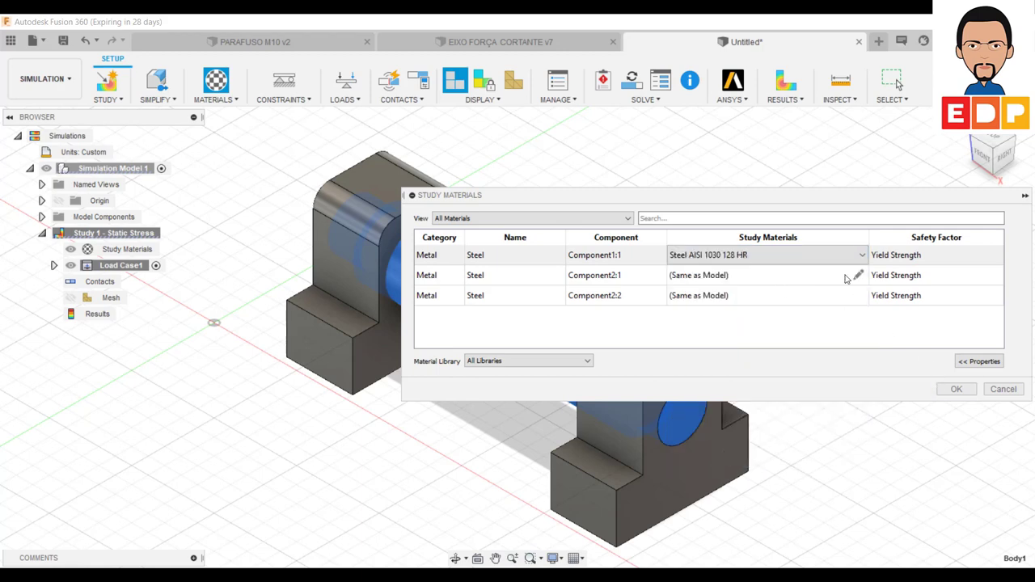
- Set support block Component2:1 to Steel AISI 1008 91 HR
{"action": "left_click", "coordinate": [858, 283]}
{"action": "left_click", "coordinate": [858, 283]}
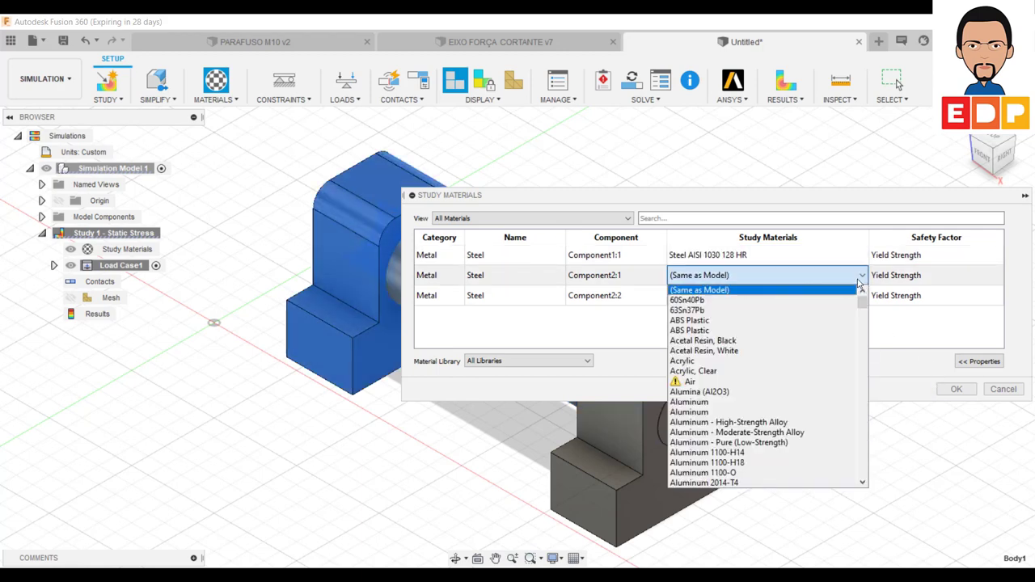
{"action": "scroll", "coordinate": [776, 388], "scroll_direction": "down", "scroll_amount": 4}
{"action": "scroll", "coordinate": [781, 381], "scroll_direction": "down", "scroll_amount": 6}
{"action": "scroll", "coordinate": [781, 380], "scroll_direction": "down", "scroll_amount": 8}
{"action": "scroll", "coordinate": [776, 377], "scroll_direction": "down", "scroll_amount": 8}
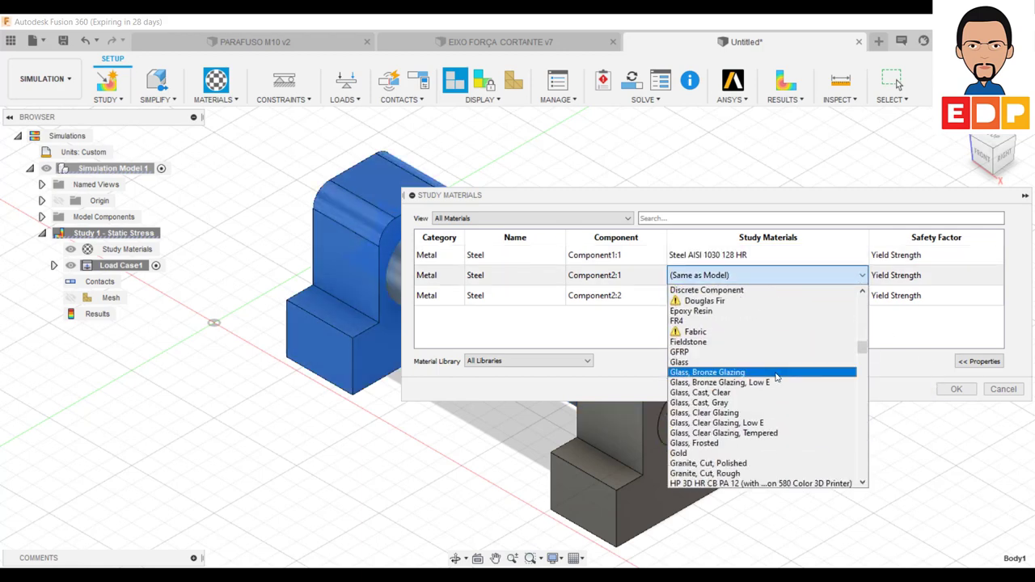
{"action": "scroll", "coordinate": [776, 377], "scroll_direction": "down", "scroll_amount": 3}
{"action": "scroll", "coordinate": [774, 388], "scroll_direction": "down", "scroll_amount": 6}
{"action": "scroll", "coordinate": [772, 404], "scroll_direction": "down", "scroll_amount": 5}
{"action": "scroll", "coordinate": [770, 419], "scroll_direction": "down", "scroll_amount": 6}
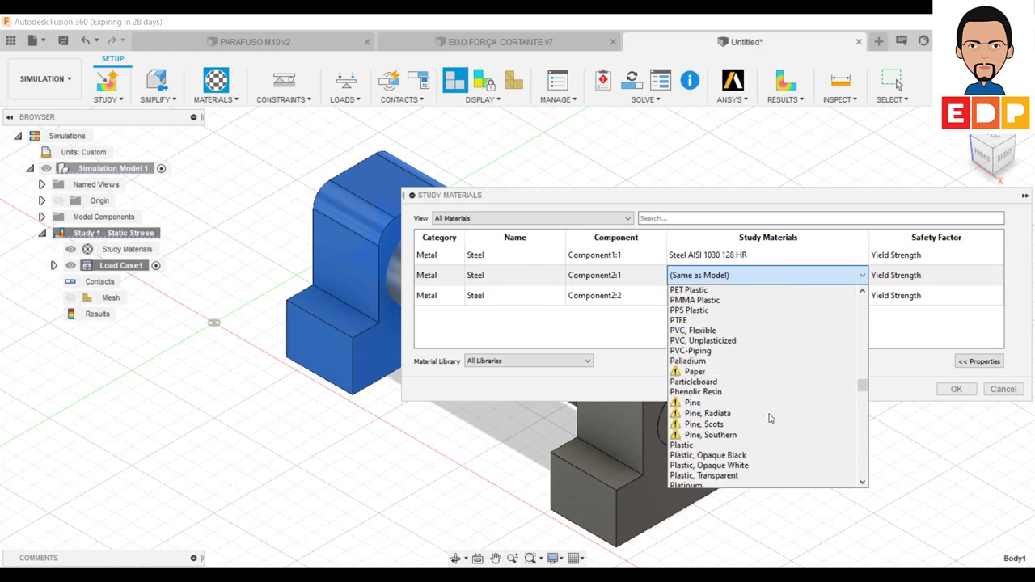
{"action": "scroll", "coordinate": [770, 418], "scroll_direction": "down", "scroll_amount": 6}
{"action": "scroll", "coordinate": [770, 418], "scroll_direction": "down", "scroll_amount": 8}
{"action": "scroll", "coordinate": [770, 419], "scroll_direction": "down", "scroll_amount": 6}
{"action": "scroll", "coordinate": [772, 420], "scroll_direction": "down", "scroll_amount": 7}
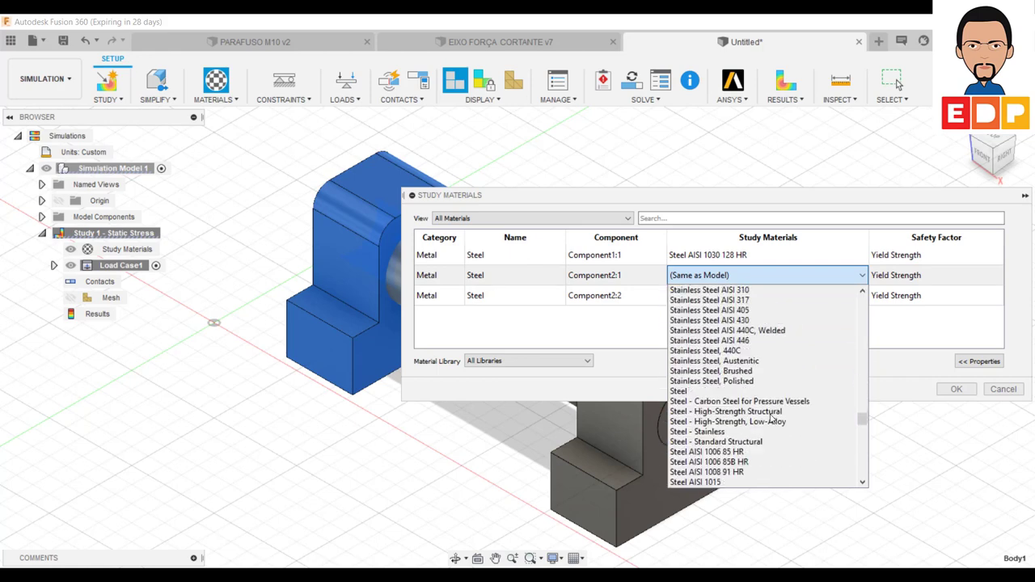
{"action": "scroll", "coordinate": [769, 422], "scroll_direction": "down", "scroll_amount": 1}
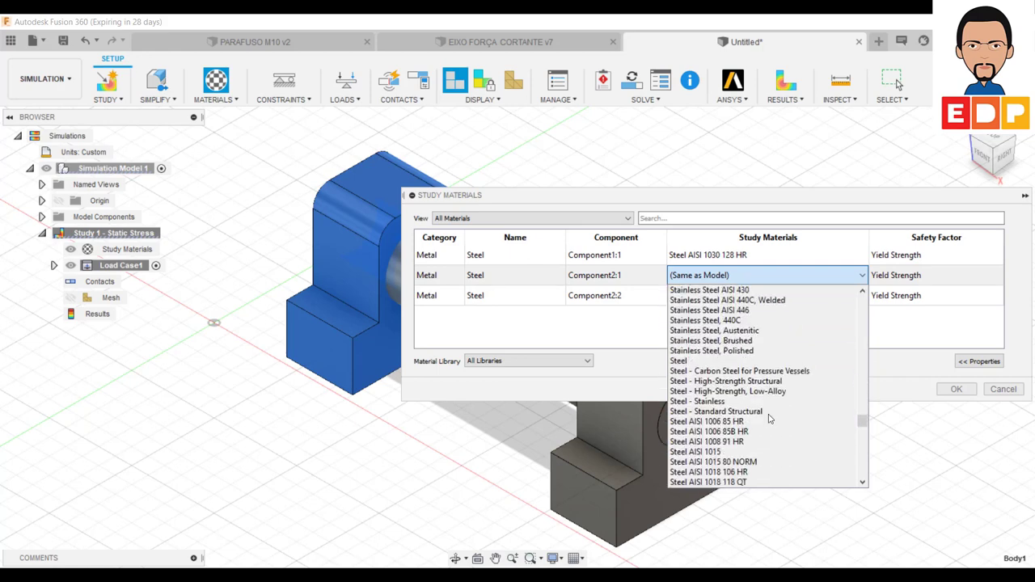
{"action": "left_click", "coordinate": [717, 443]}
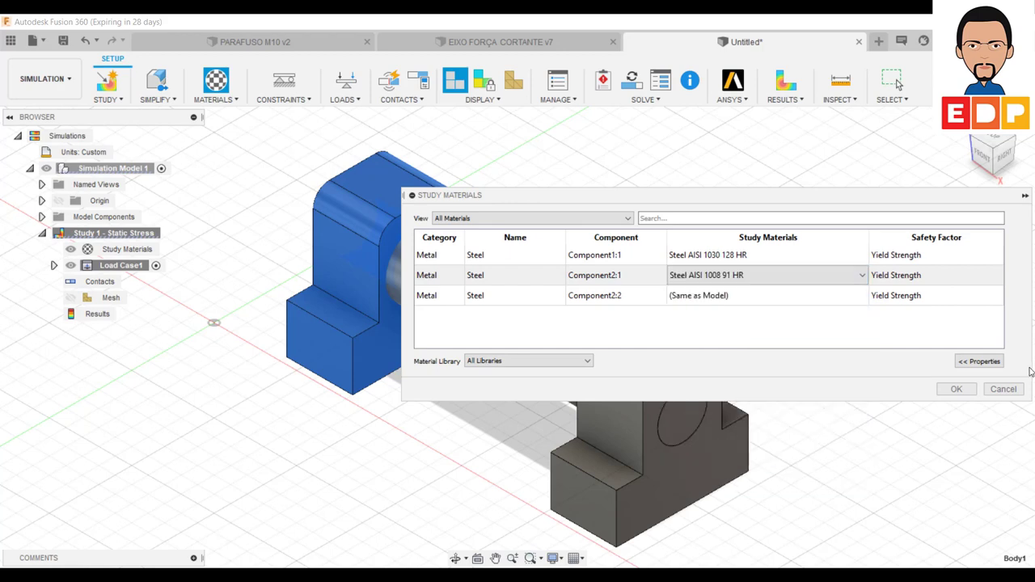
- Set support block Component2:2 to Steel AISI 1008 91 HR and confirm the assignments
{"action": "left_click", "coordinate": [865, 298]}
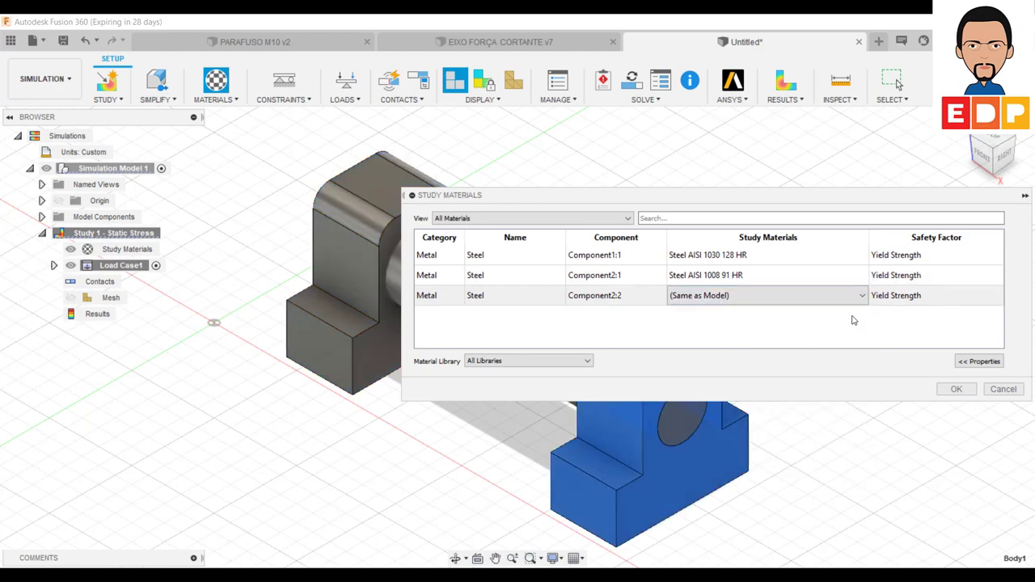
{"action": "left_click", "coordinate": [864, 300]}
{"action": "scroll", "coordinate": [781, 437], "scroll_direction": "down", "scroll_amount": 4}
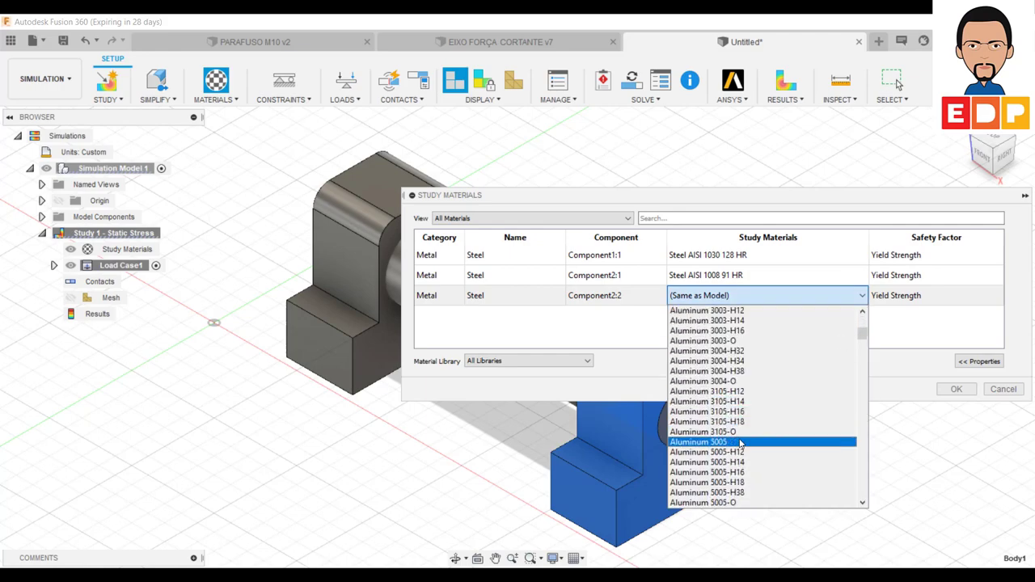
{"action": "scroll", "coordinate": [740, 441], "scroll_direction": "down", "scroll_amount": 4}
{"action": "scroll", "coordinate": [740, 440], "scroll_direction": "down", "scroll_amount": 5}
{"action": "scroll", "coordinate": [739, 441], "scroll_direction": "down", "scroll_amount": 5}
{"action": "scroll", "coordinate": [737, 438], "scroll_direction": "down", "scroll_amount": 5}
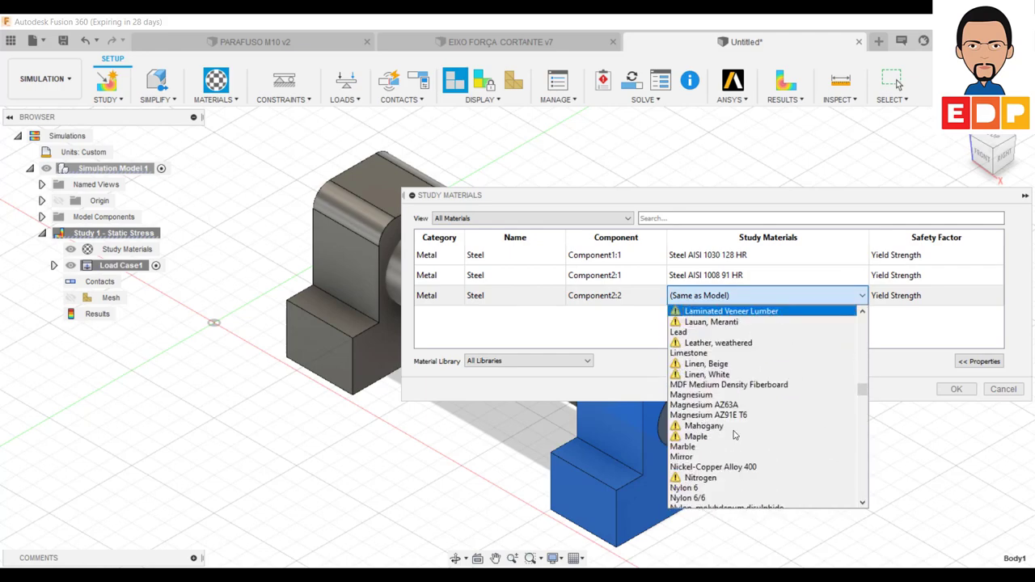
{"action": "scroll", "coordinate": [736, 437], "scroll_direction": "down", "scroll_amount": 5}
{"action": "scroll", "coordinate": [735, 434], "scroll_direction": "down", "scroll_amount": 5}
{"action": "scroll", "coordinate": [736, 434], "scroll_direction": "down", "scroll_amount": 5}
{"action": "scroll", "coordinate": [737, 432], "scroll_direction": "down", "scroll_amount": 5}
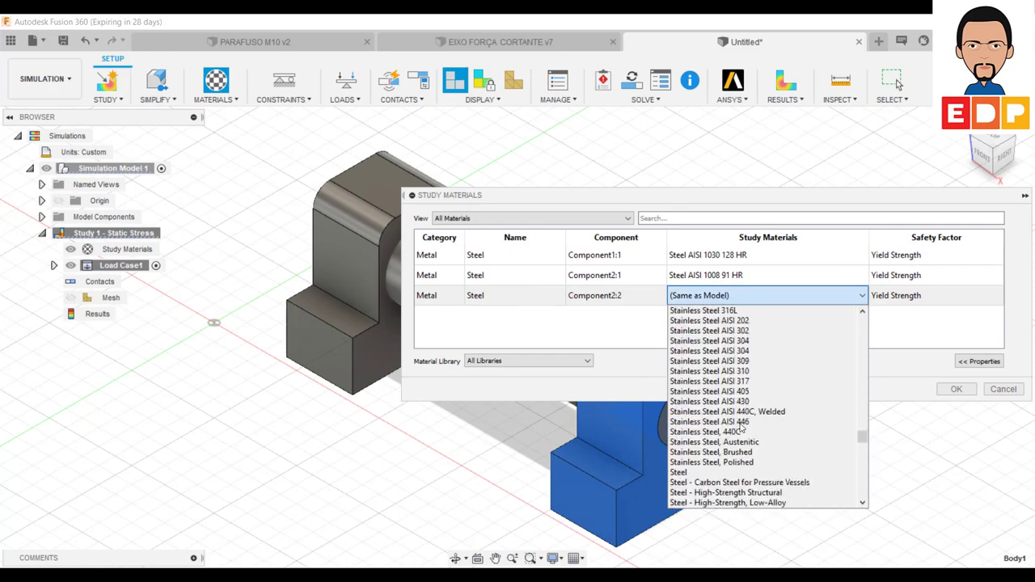
{"action": "scroll", "coordinate": [739, 434], "scroll_direction": "down", "scroll_amount": 4}
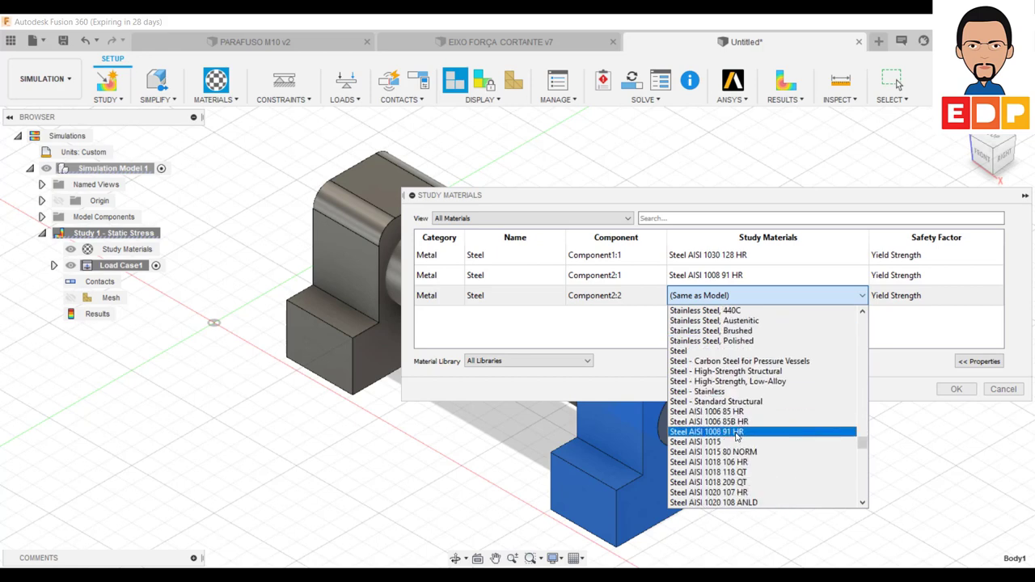
{"action": "left_click", "coordinate": [737, 434]}
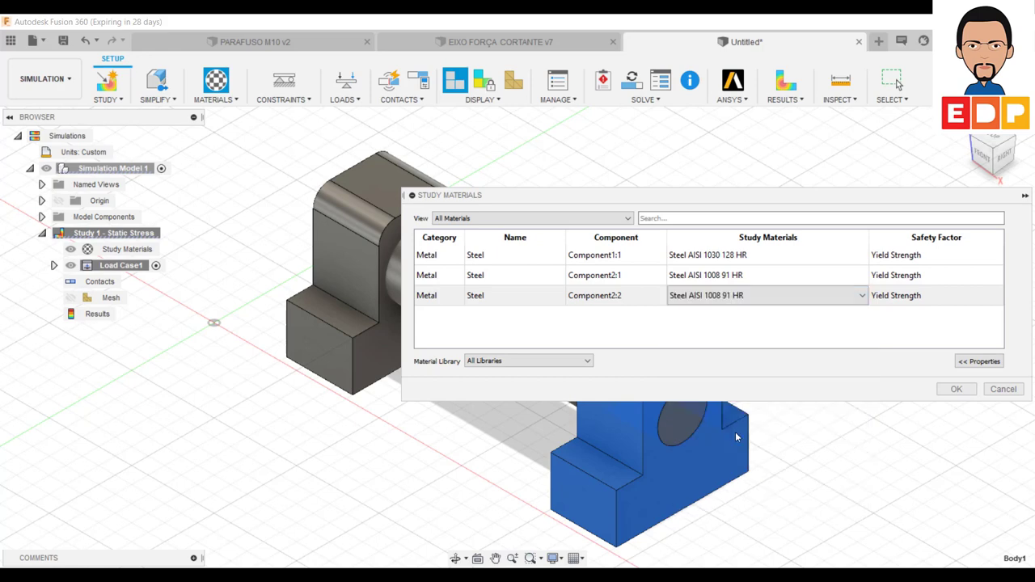
{"action": "left_click", "coordinate": [956, 389]}
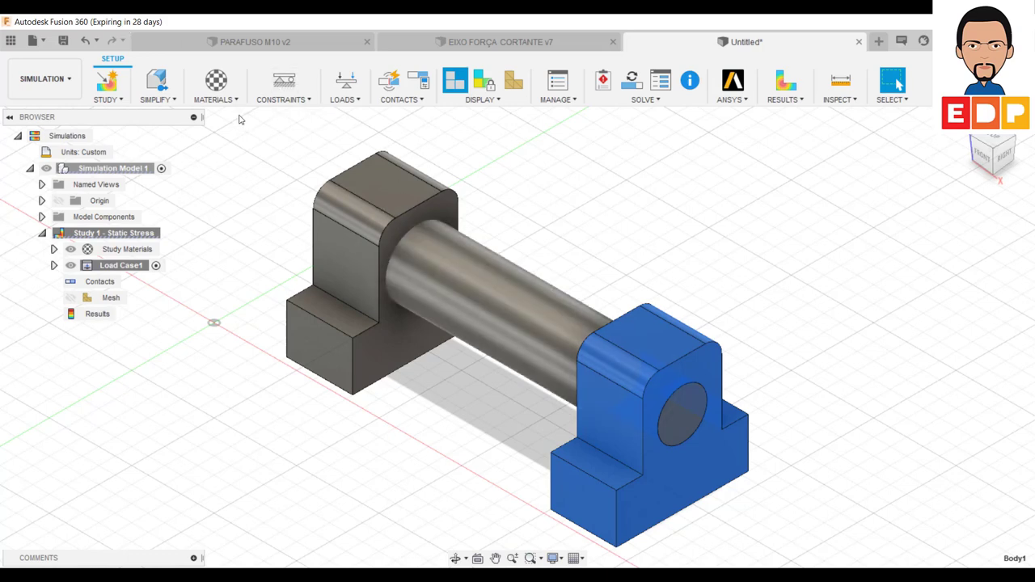
- Apply a Fixed constraint to the bottom faces of both support blocks instead of the whole body
{"action": "left_click", "coordinate": [272, 103]}
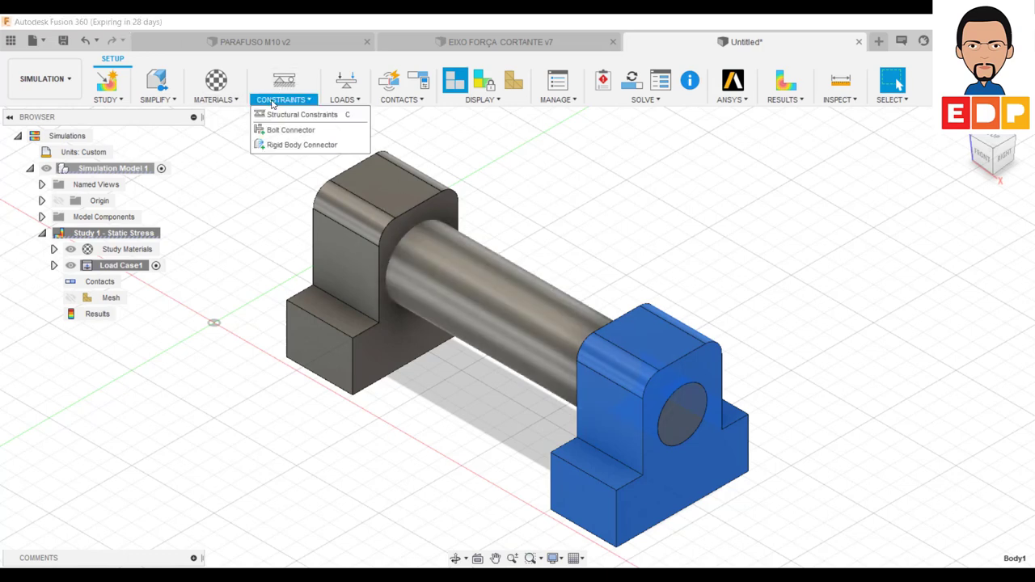
{"action": "left_click", "coordinate": [279, 114]}
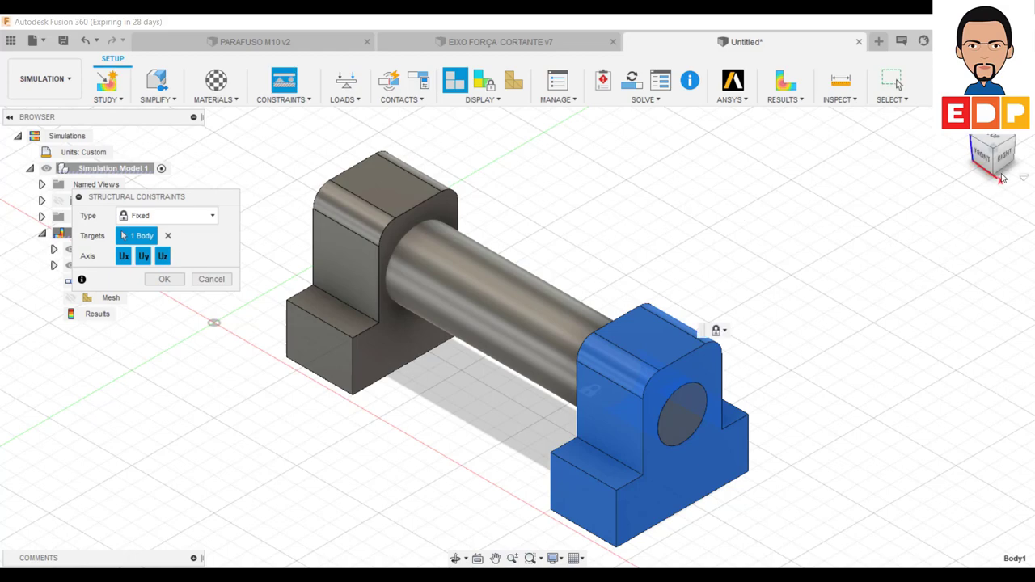
{"action": "left_click_drag", "start_coordinate": [994, 172], "coordinate": [659, 298]}
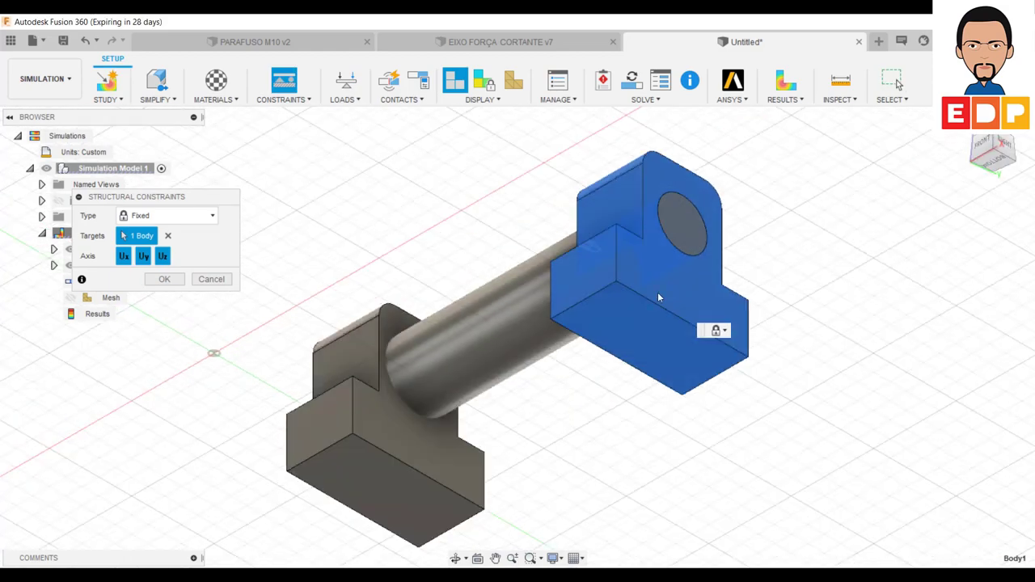
{"action": "left_click", "coordinate": [612, 332]}
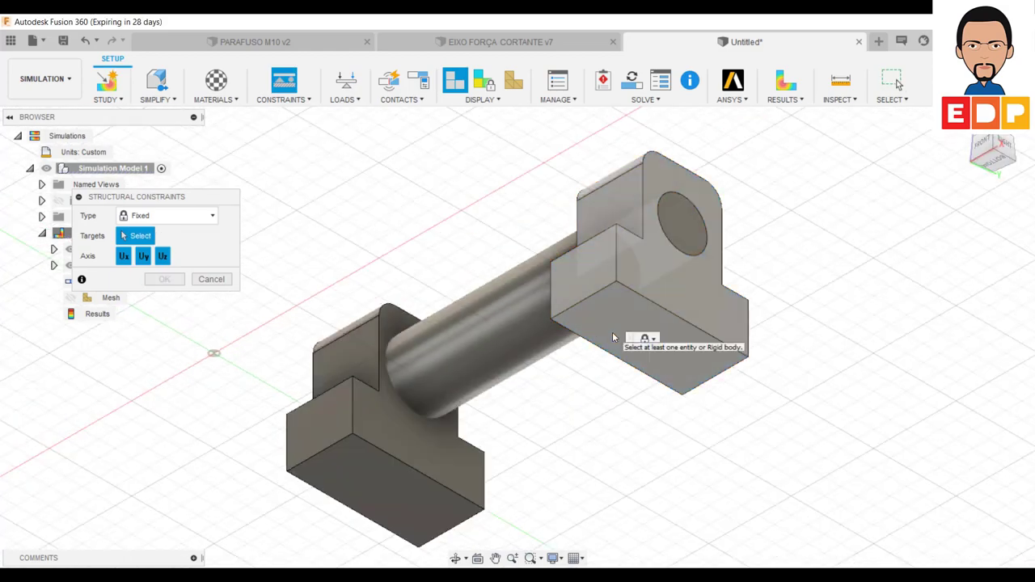
{"action": "left_click", "coordinate": [356, 470]}
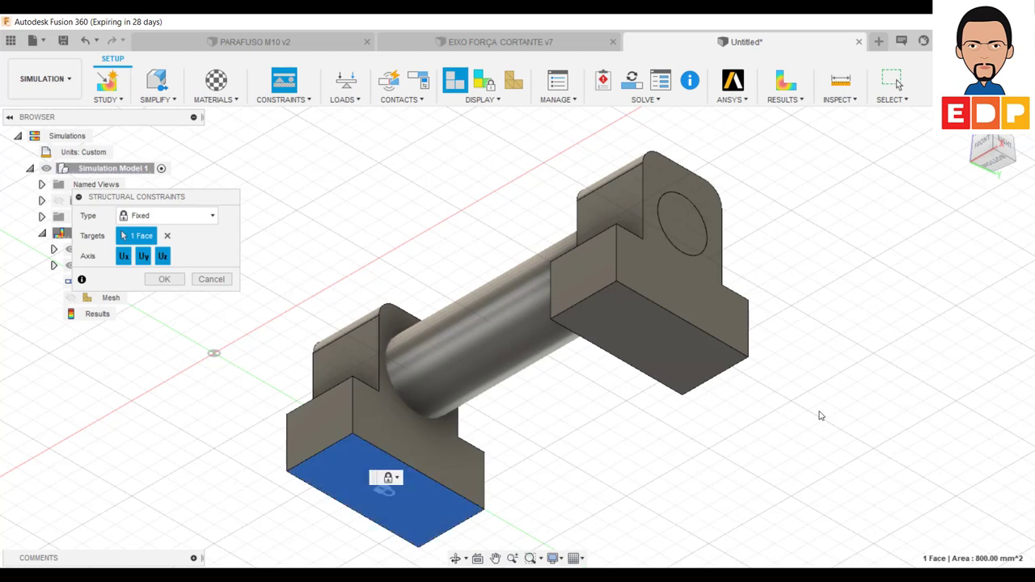
{"action": "left_click", "coordinate": [666, 344]}
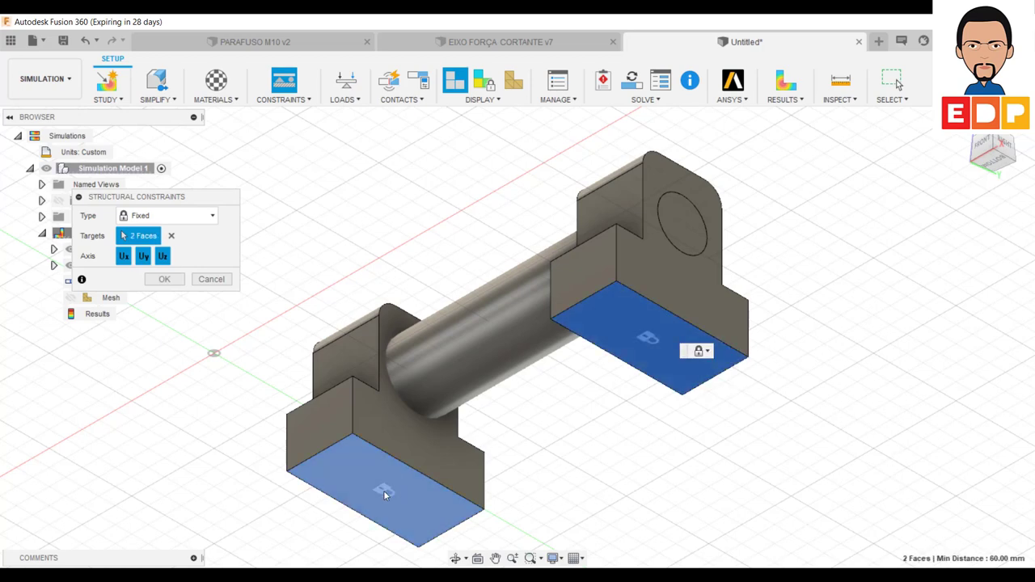
{"action": "left_click", "coordinate": [165, 279]}
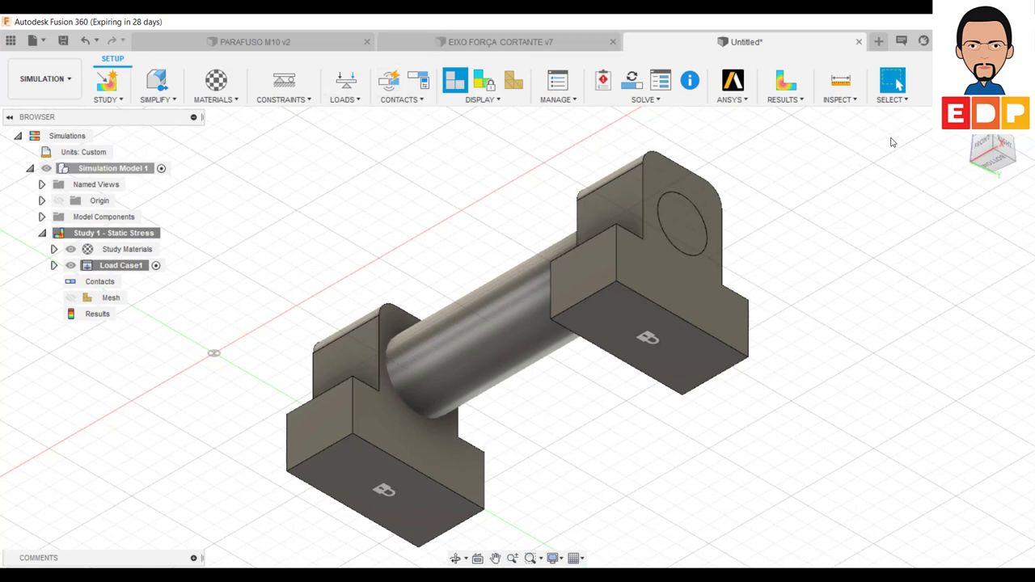
- Add a 2000 N Force structural load on the shaft's cylindrical face
{"action": "left_click", "coordinate": [996, 144]}
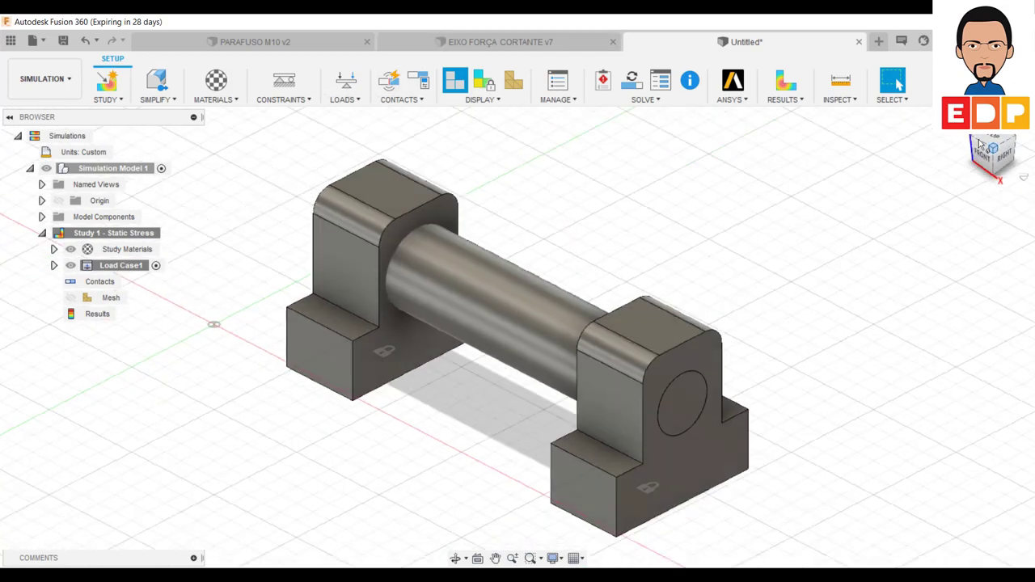
{"action": "left_click", "coordinate": [346, 80]}
{"action": "left_click", "coordinate": [959, 215]}
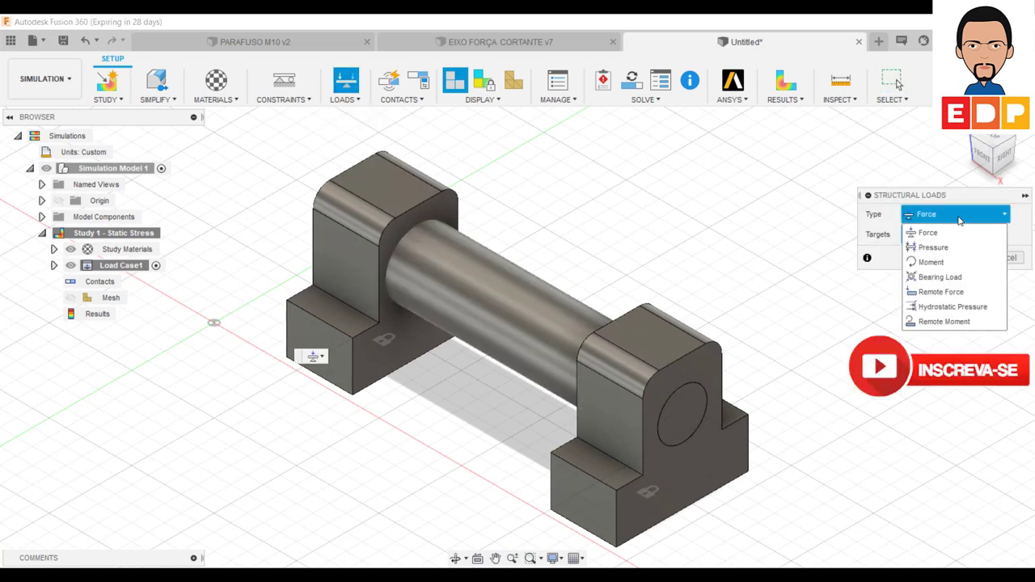
{"action": "left_click", "coordinate": [959, 217]}
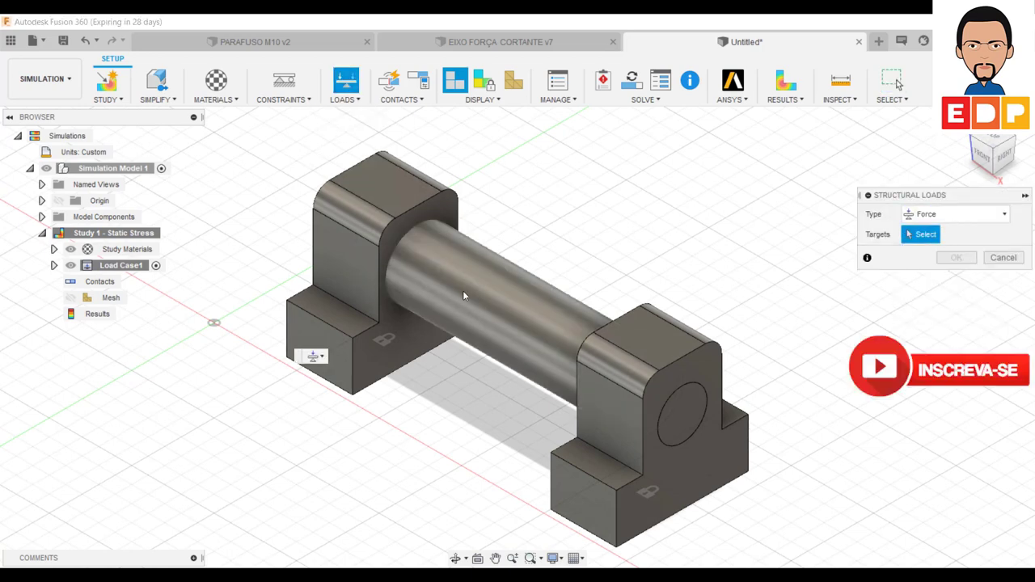
{"action": "left_click", "coordinate": [485, 339]}
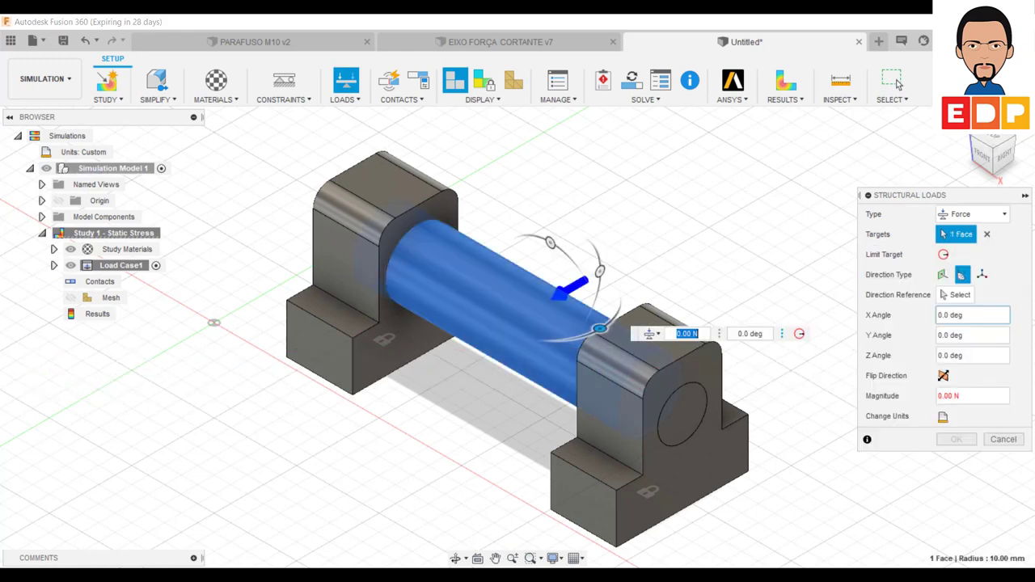
{"action": "left_click", "coordinate": [1003, 155]}
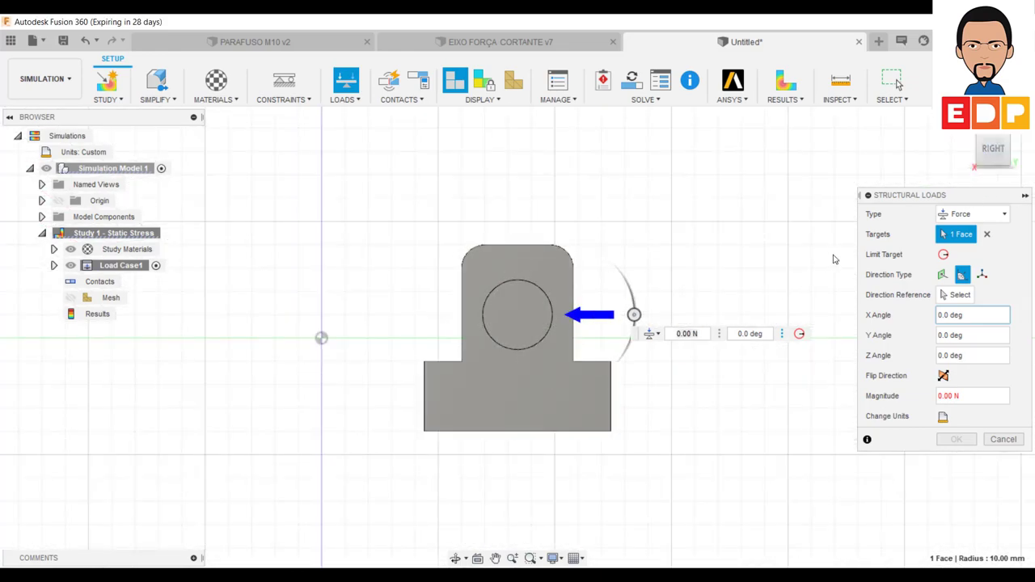
{"action": "double_click", "coordinate": [686, 334]}
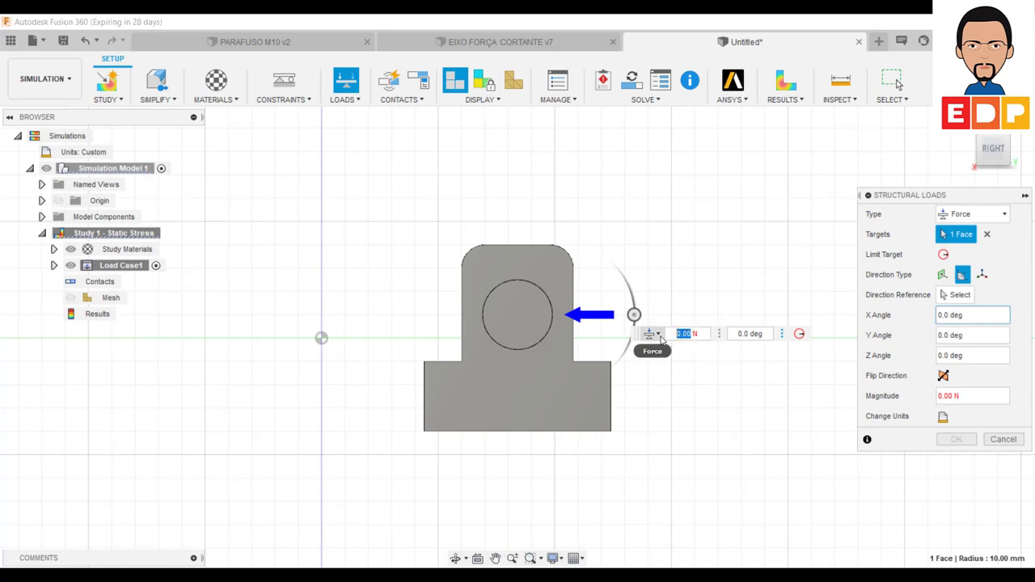
{"action": "type", "text": "2"}
{"action": "type", "text": "0"}
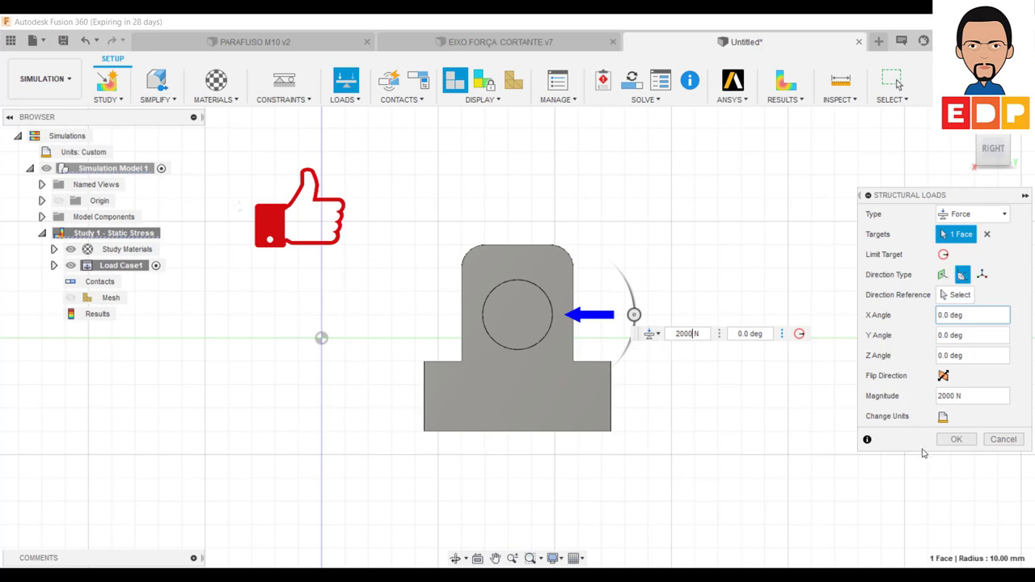
{"action": "left_click", "coordinate": [958, 445]}
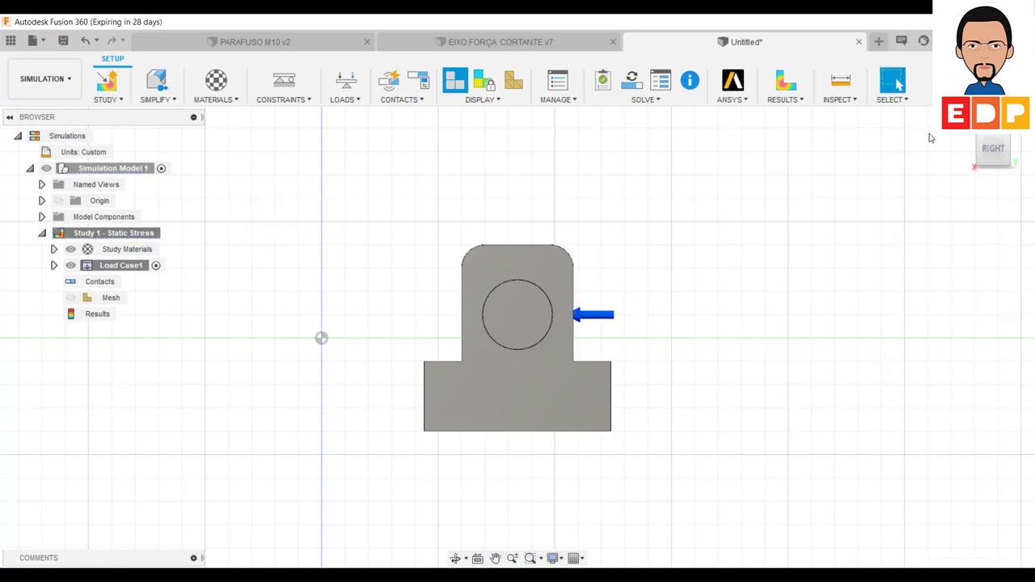
{"action": "left_click", "coordinate": [1010, 139]}
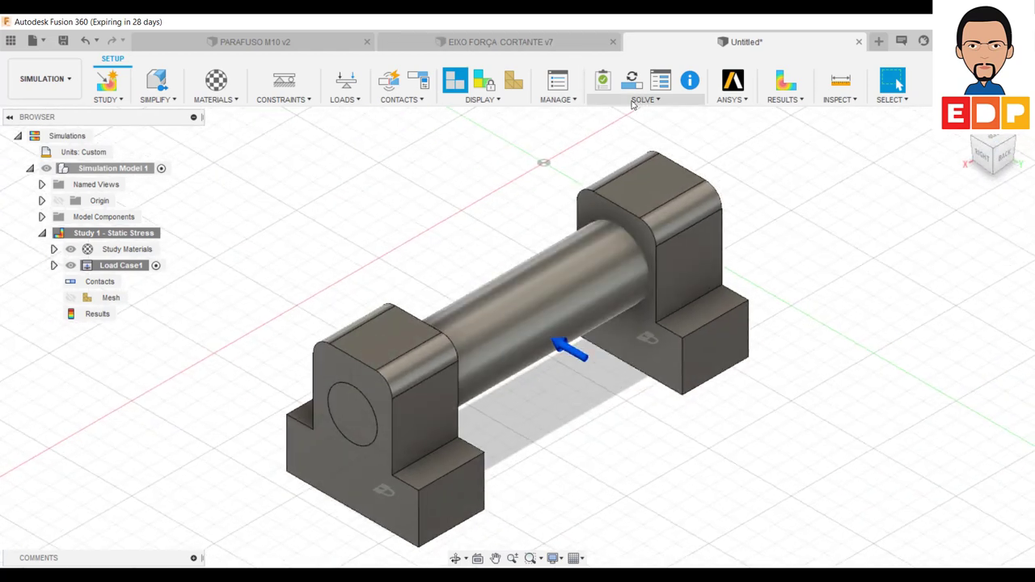
{"action": "mouse_move", "coordinate": [603, 81]}
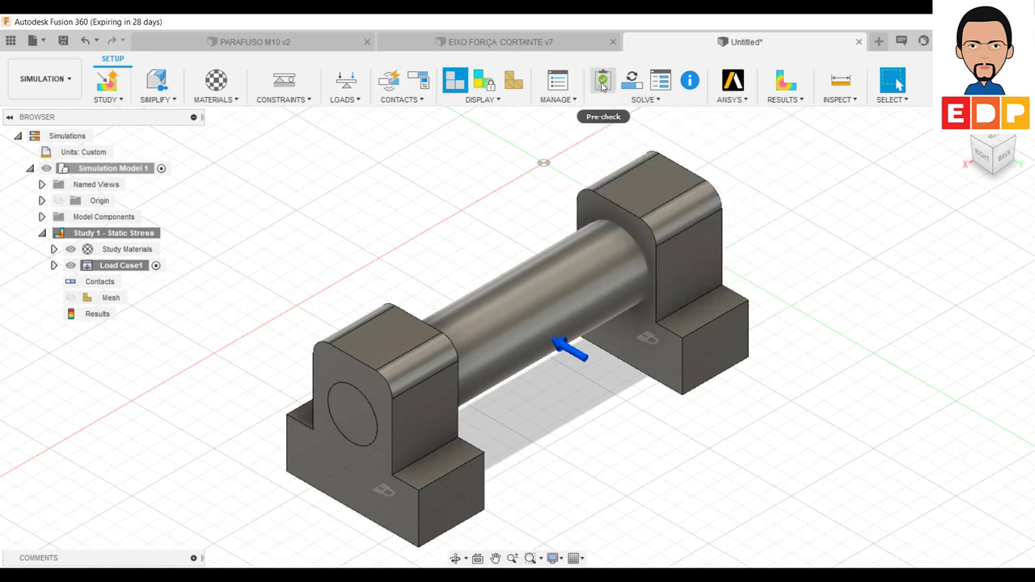
- Run Generate Mesh from the Solve menu to mesh the shaft and blocks
{"action": "left_click", "coordinate": [644, 99]}
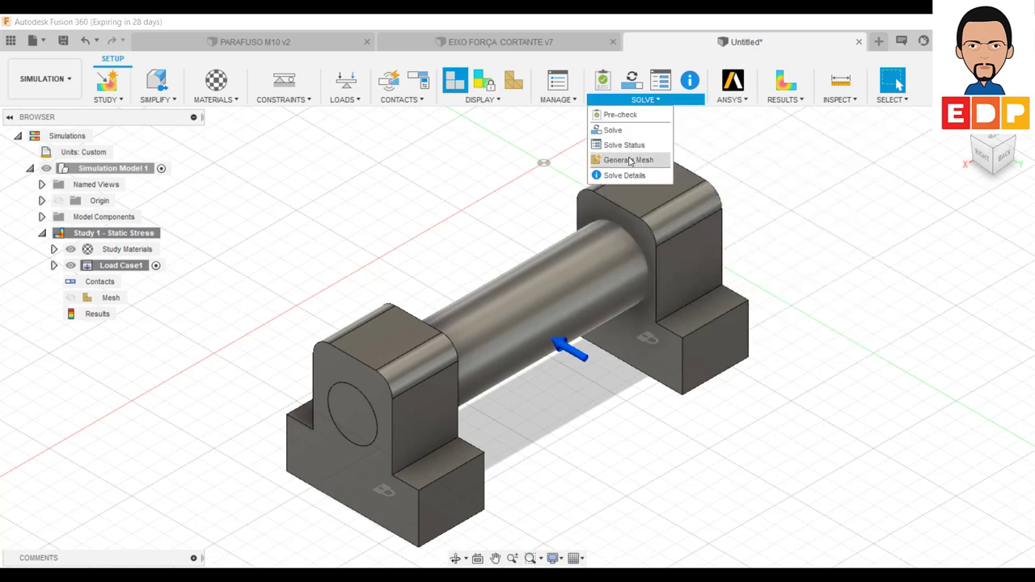
{"action": "left_click", "coordinate": [630, 161]}
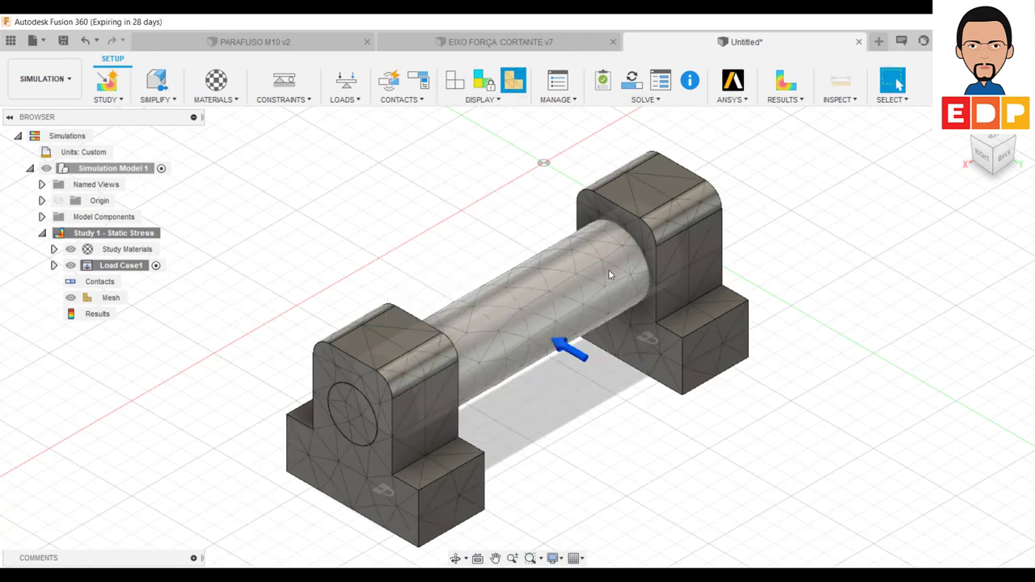
- Solve the static stress study locally after saving the design as EIXO BIAPOIADO
{"action": "left_click", "coordinate": [631, 81]}
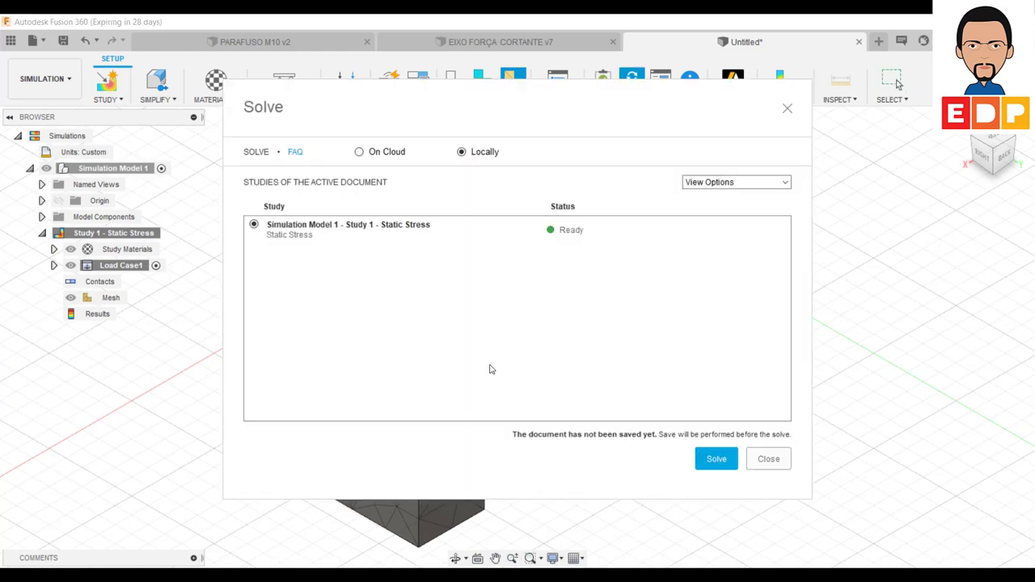
{"action": "left_click", "coordinate": [714, 460]}
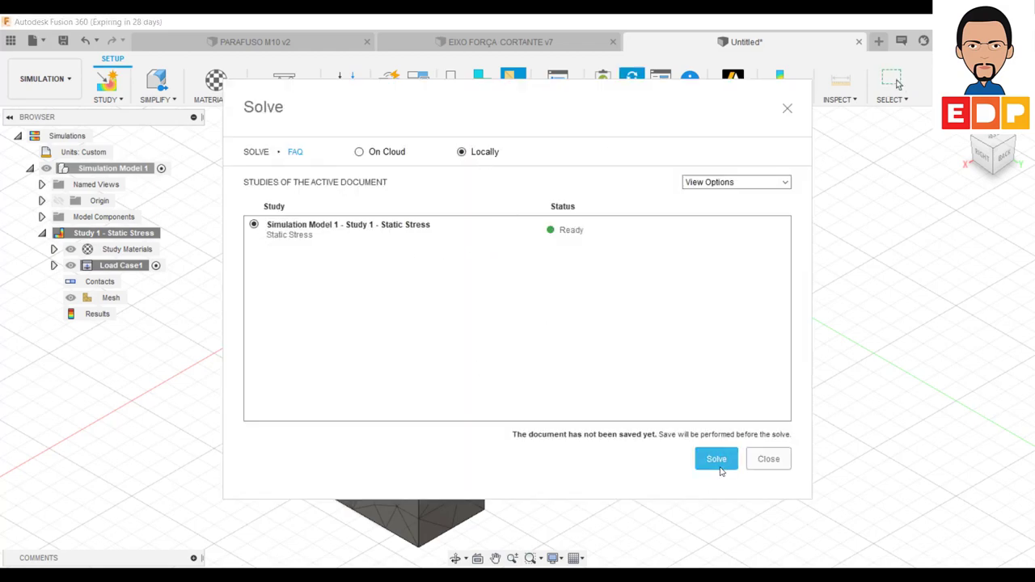
{"action": "left_click", "coordinate": [720, 465]}
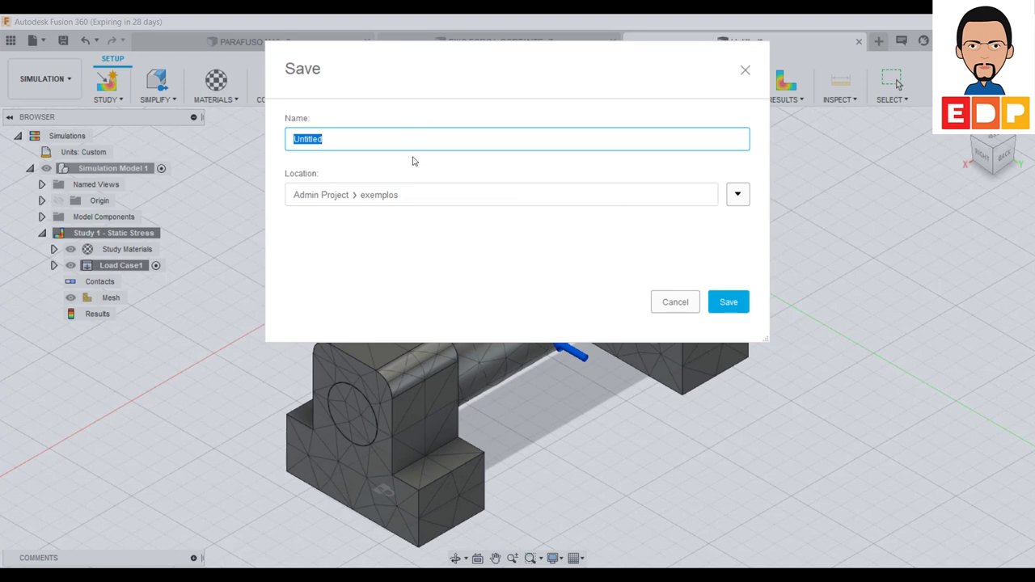
{"action": "type", "text": "e"}
{"action": "key", "text": "Return"}
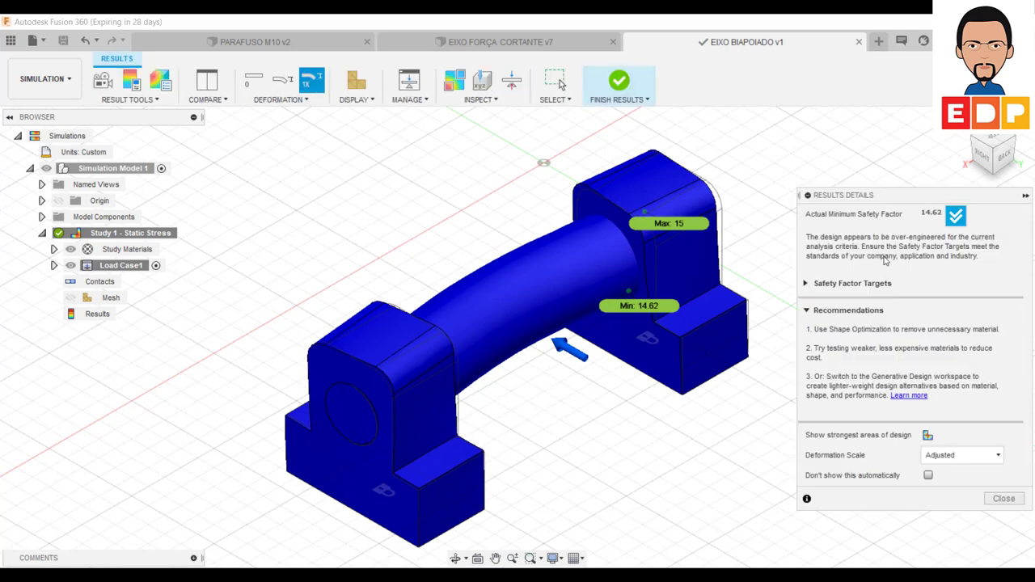
- Preview the Von Mises, displacement, reaction force, strain and contact pressure result plots in turn
{"action": "left_click", "coordinate": [1004, 498]}
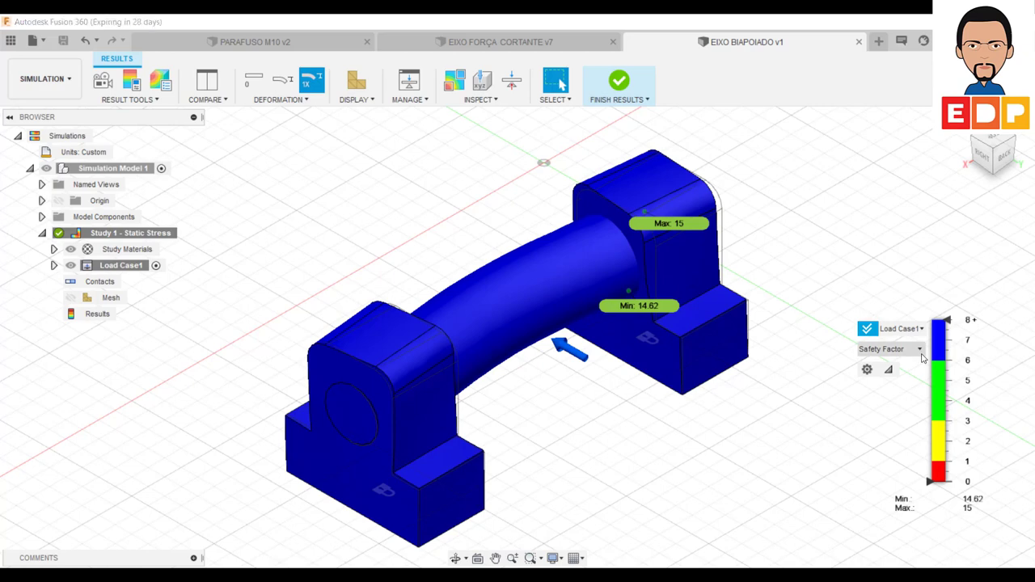
{"action": "left_click", "coordinate": [913, 352]}
{"action": "left_click", "coordinate": [881, 381]}
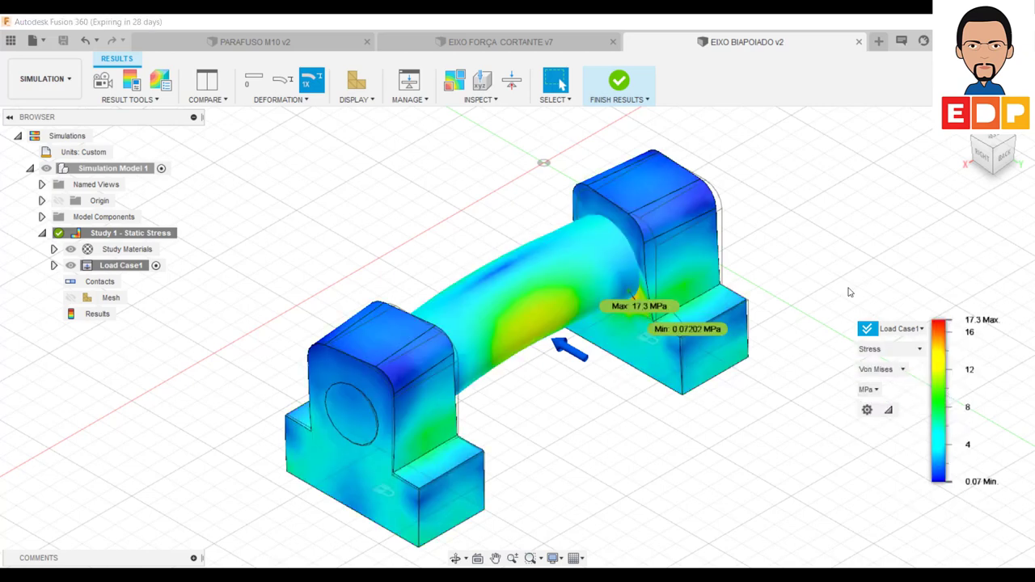
{"action": "mouse_move", "coordinate": [939, 400]}
{"action": "left_click", "coordinate": [920, 350]}
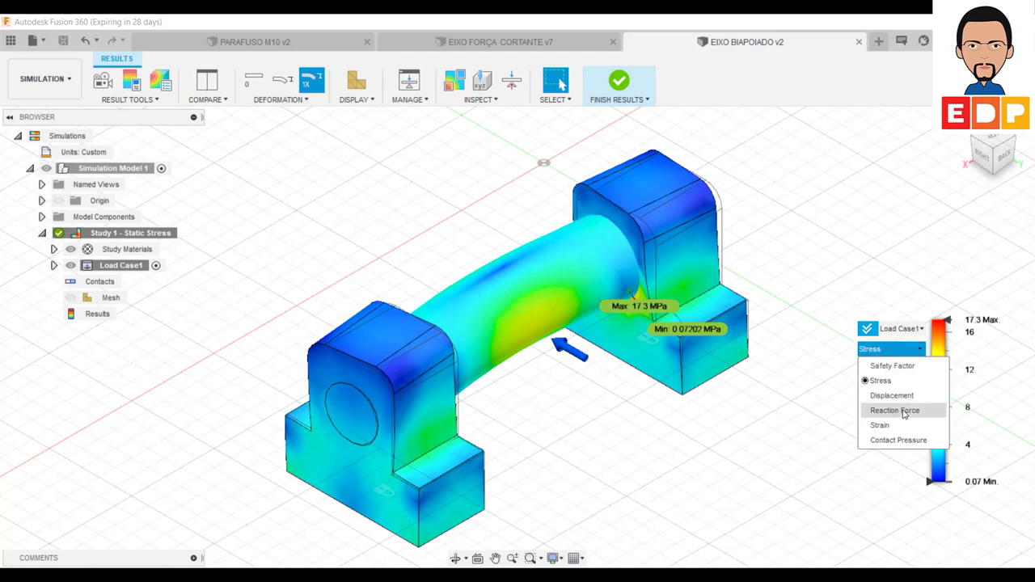
{"action": "left_click", "coordinate": [898, 397]}
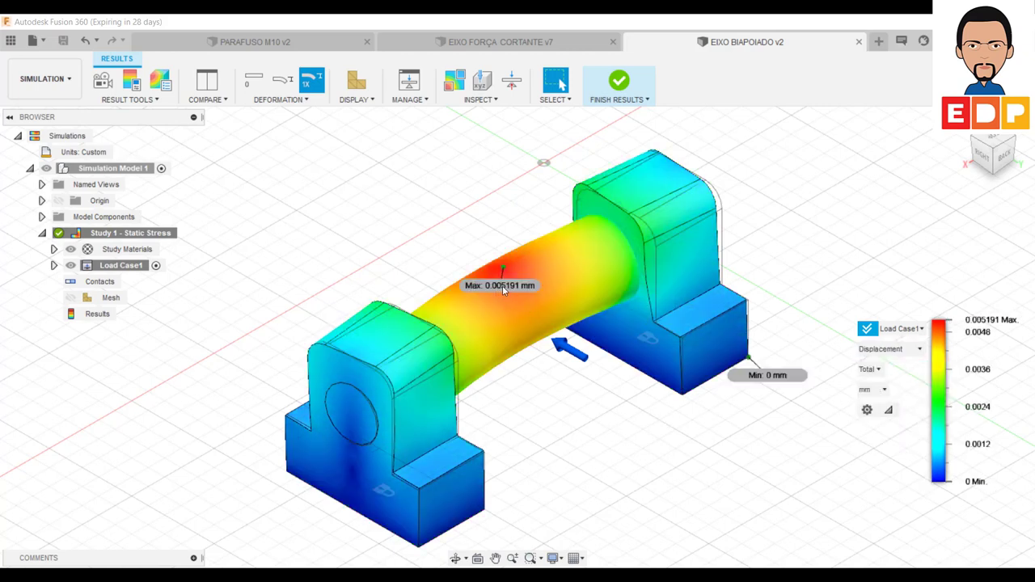
{"action": "left_click", "coordinate": [918, 348]}
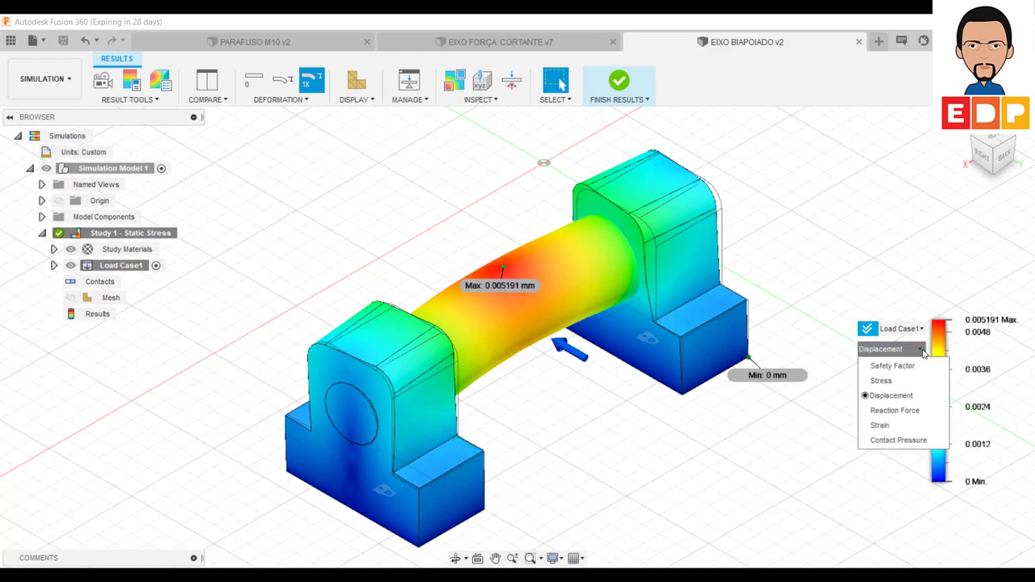
{"action": "left_click", "coordinate": [889, 410]}
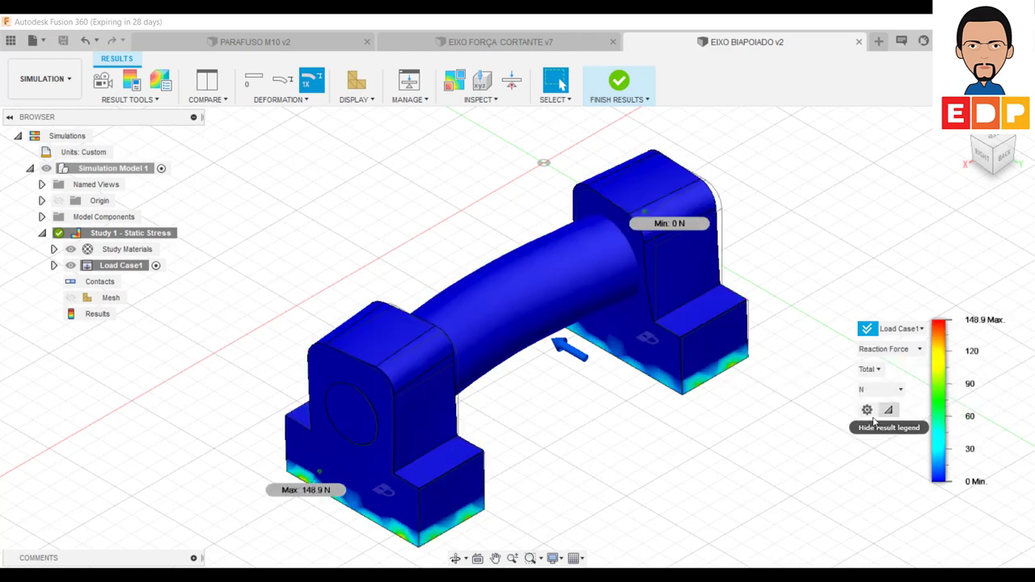
{"action": "left_click", "coordinate": [919, 348]}
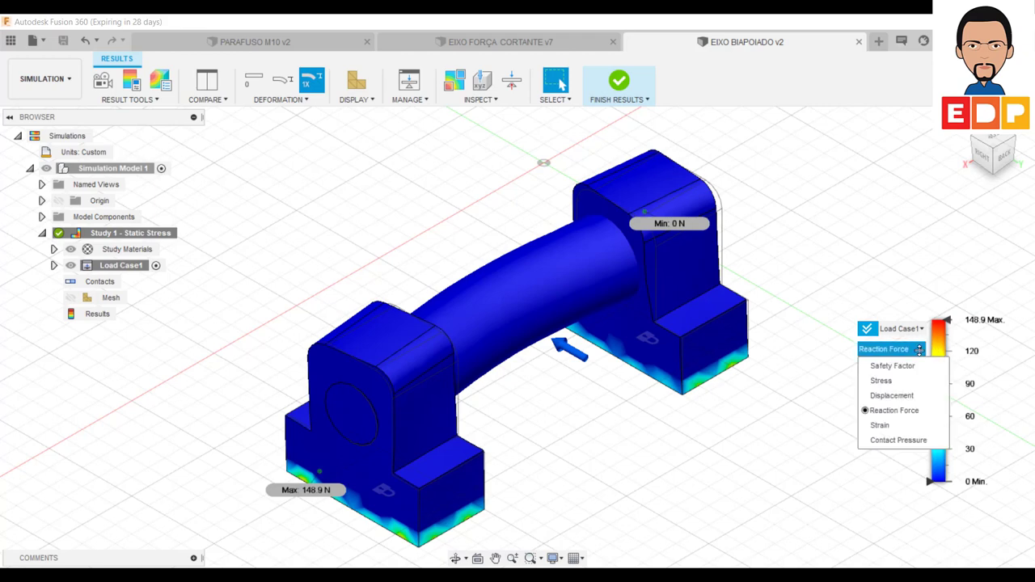
{"action": "left_click", "coordinate": [919, 348]}
{"action": "left_click", "coordinate": [919, 349]}
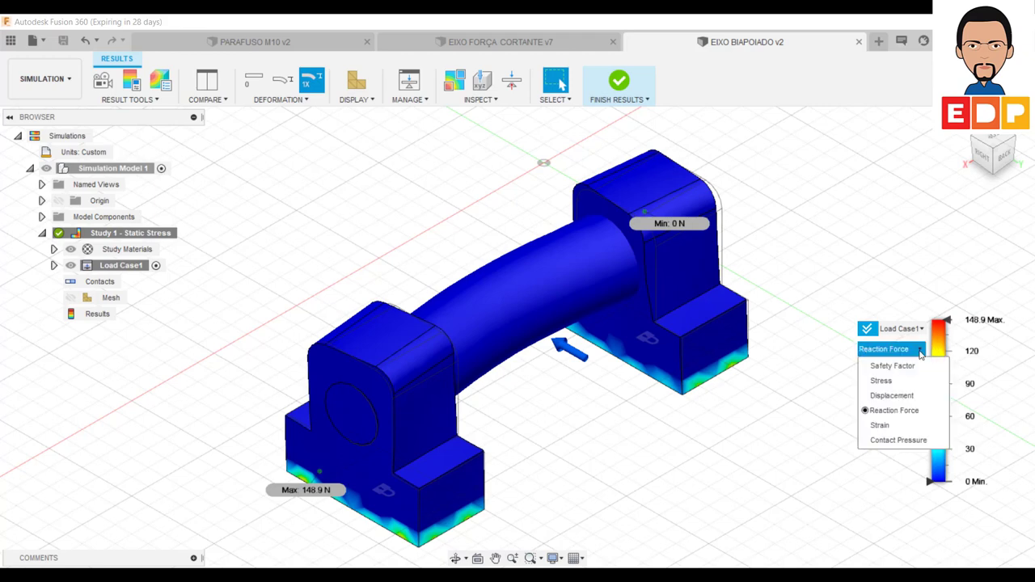
{"action": "left_click", "coordinate": [926, 429]}
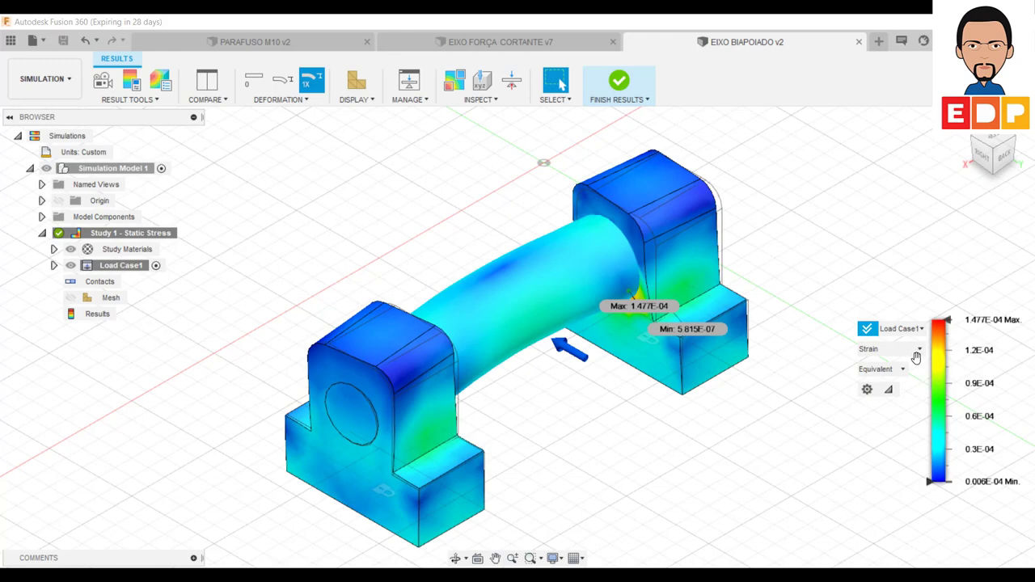
{"action": "left_click", "coordinate": [919, 349]}
{"action": "left_click", "coordinate": [889, 440]}
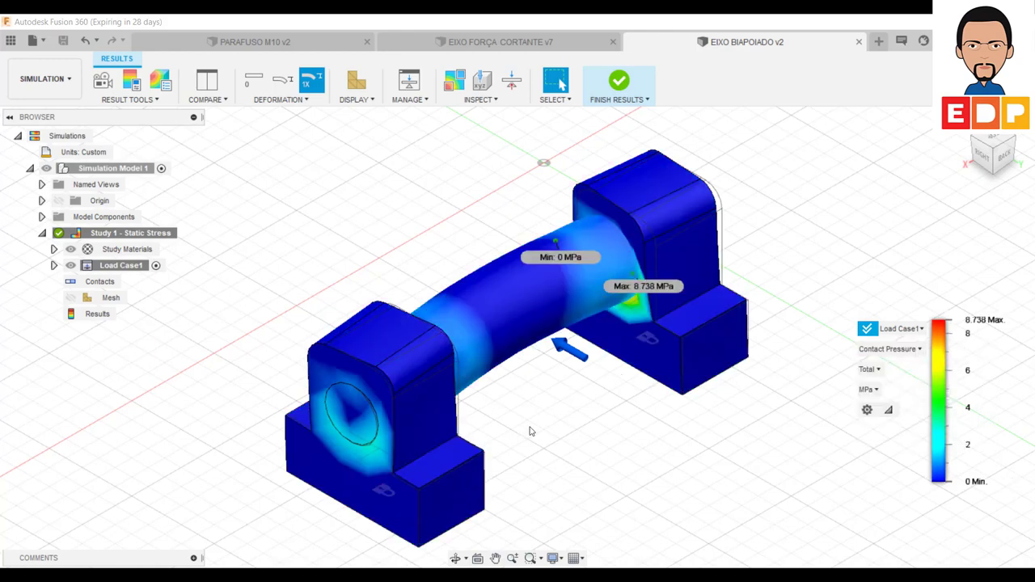
- Switch the result plot to Von Mises stress, peaking at 17.3 MPa
{"action": "scroll", "coordinate": [591, 372], "scroll_direction": "down", "scroll_amount": 1}
{"action": "scroll", "coordinate": [653, 411], "scroll_direction": "down", "scroll_amount": 1}
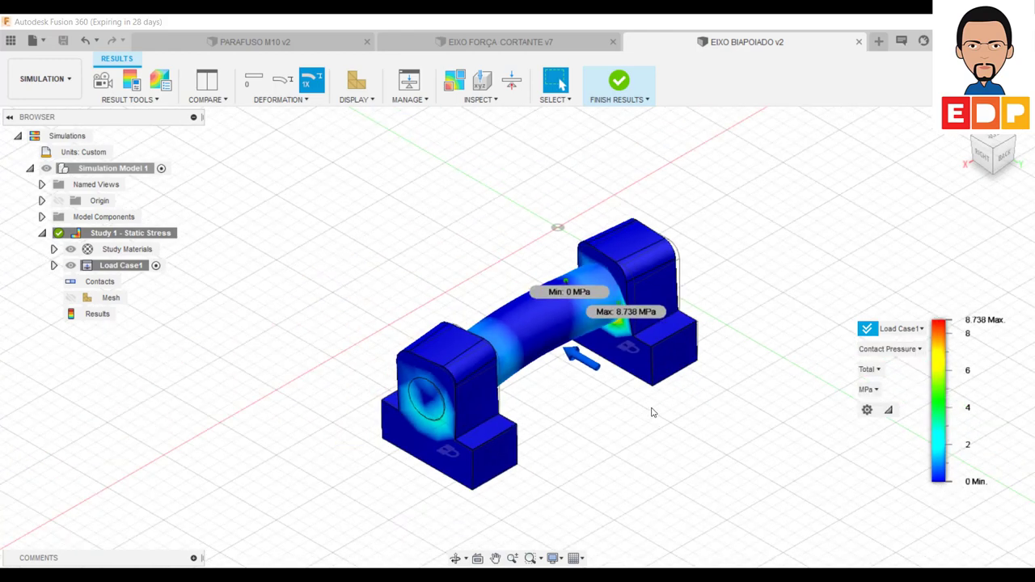
{"action": "scroll", "coordinate": [649, 418], "scroll_direction": "up", "scroll_amount": 2}
{"action": "scroll", "coordinate": [647, 415], "scroll_direction": "up", "scroll_amount": 3}
{"action": "scroll", "coordinate": [646, 415], "scroll_direction": "down", "scroll_amount": 3}
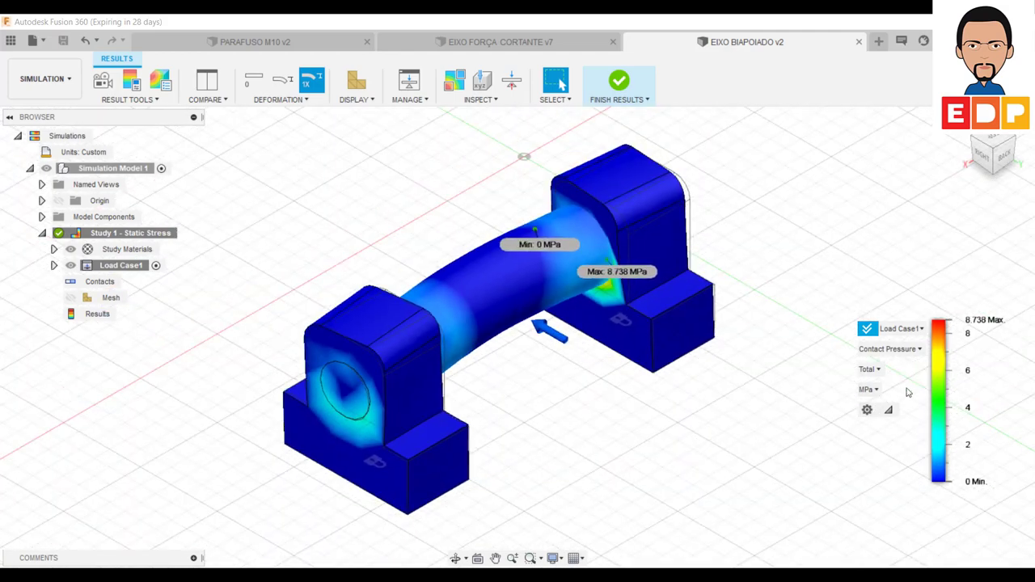
{"action": "left_click", "coordinate": [918, 348]}
{"action": "left_click", "coordinate": [882, 380]}
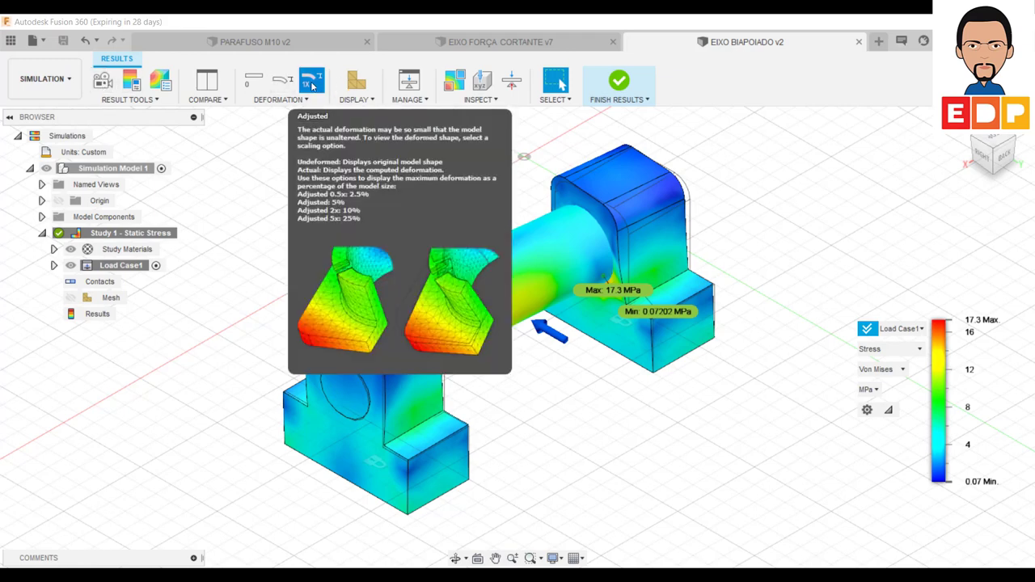
{"action": "left_click", "coordinate": [283, 85]}
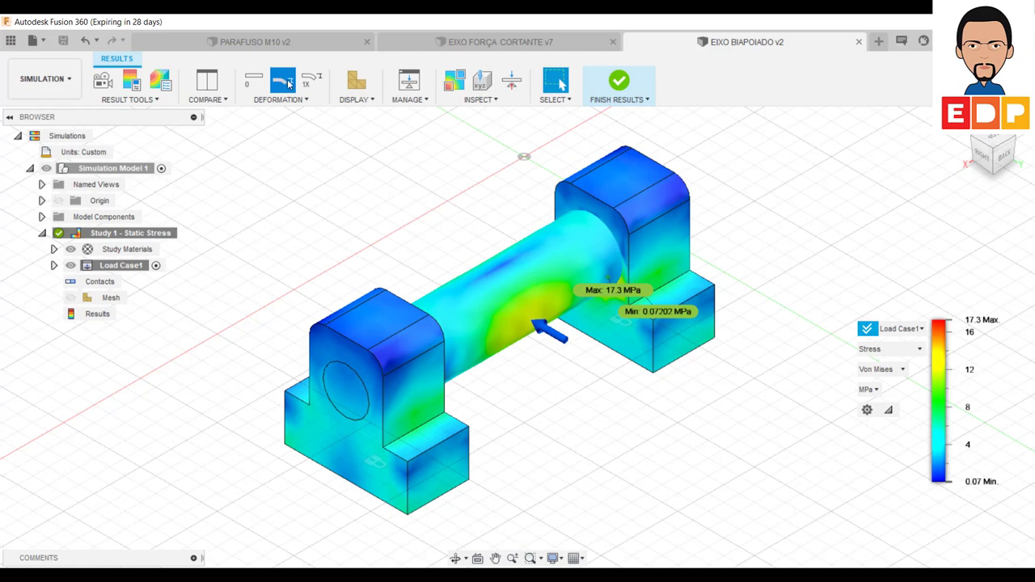
{"action": "left_click", "coordinate": [311, 81]}
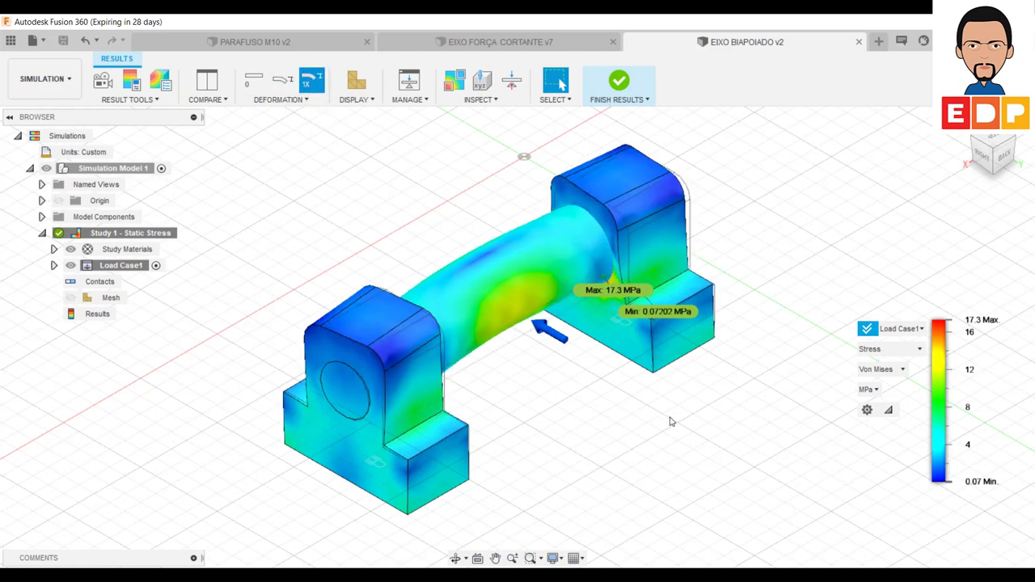
{"action": "left_click", "coordinate": [102, 81]}
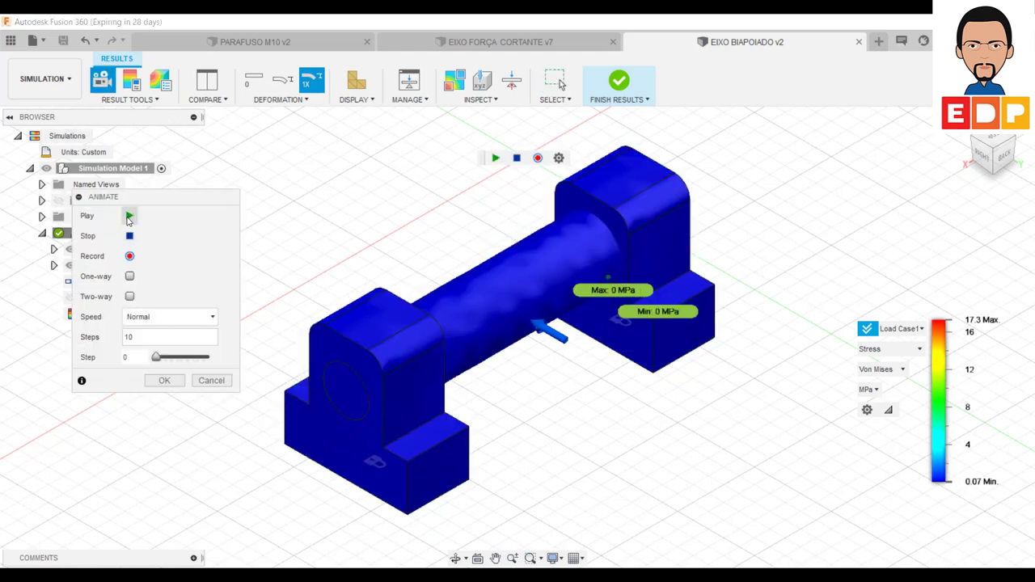
{"action": "left_click", "coordinate": [128, 216]}
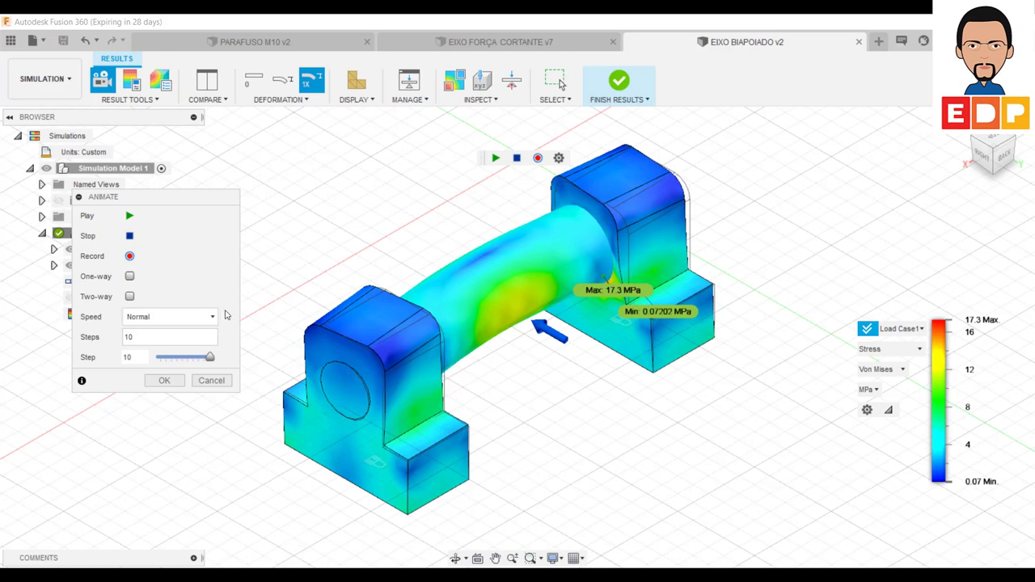
{"action": "left_click", "coordinate": [180, 378]}
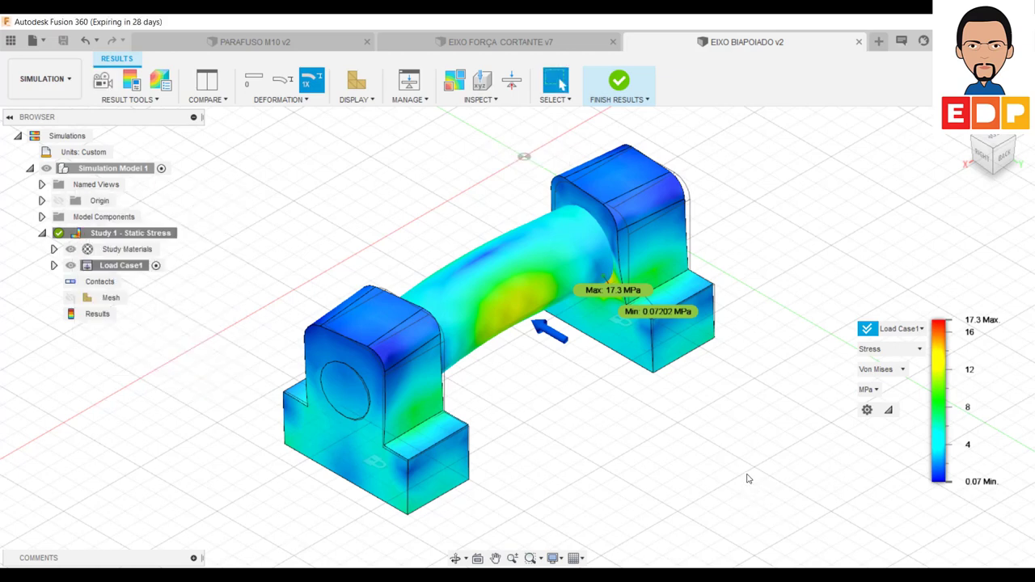
- Finish the stress results and create a new Modal Frequencies simulation study
{"action": "left_click", "coordinate": [619, 84]}
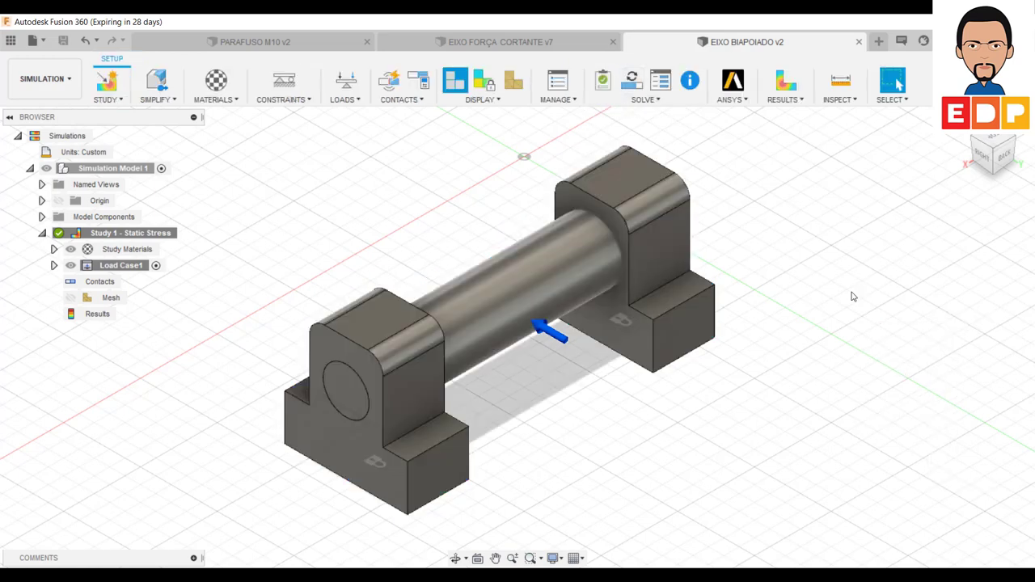
{"action": "left_click", "coordinate": [108, 99]}
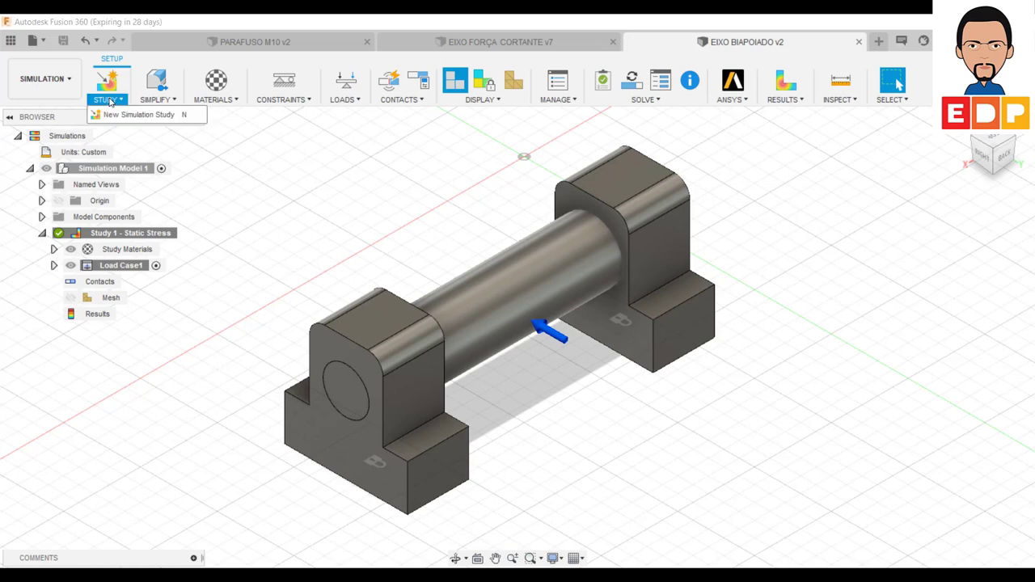
{"action": "left_click", "coordinate": [120, 117]}
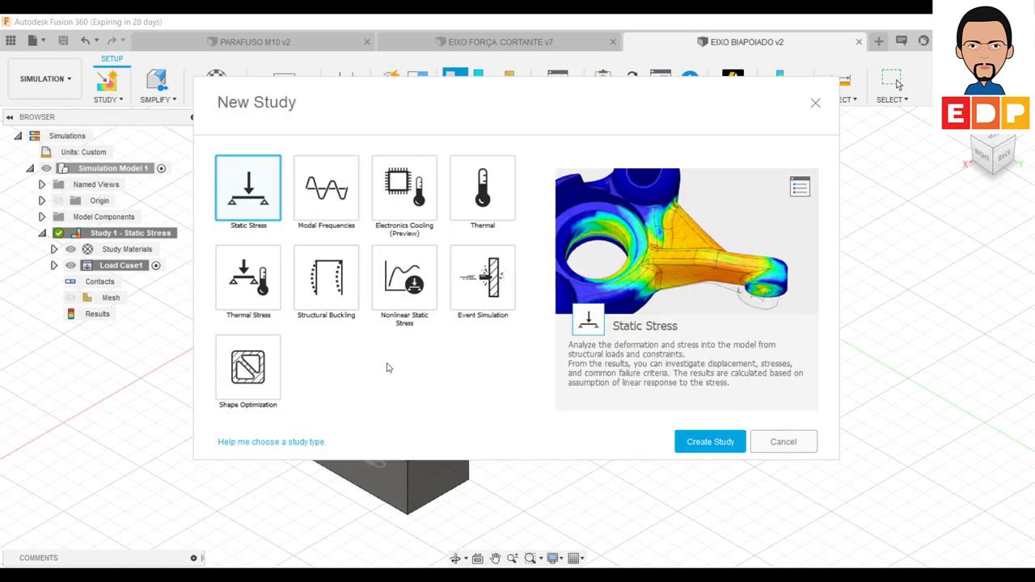
{"action": "left_click", "coordinate": [342, 214]}
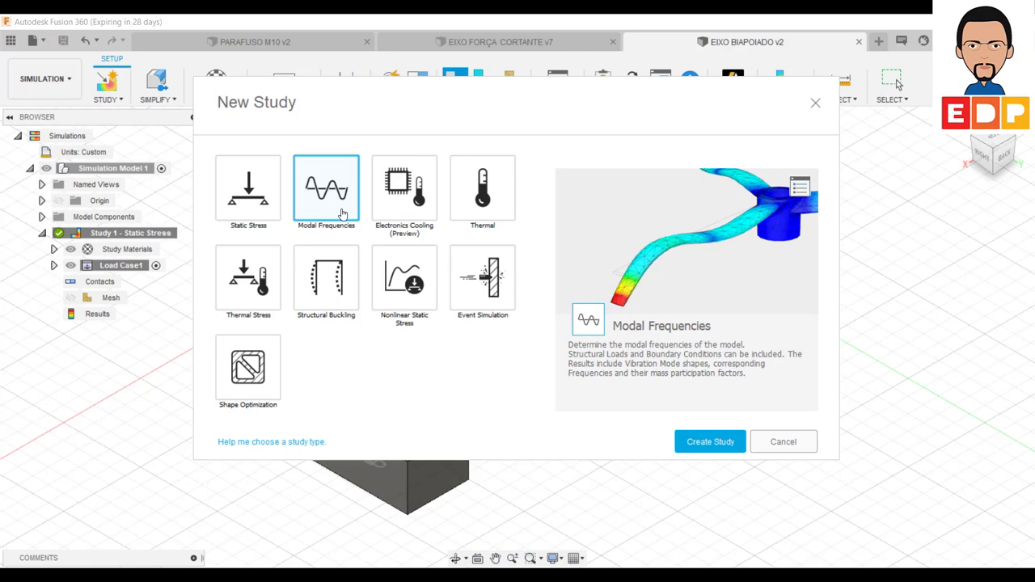
{"action": "left_click", "coordinate": [703, 446]}
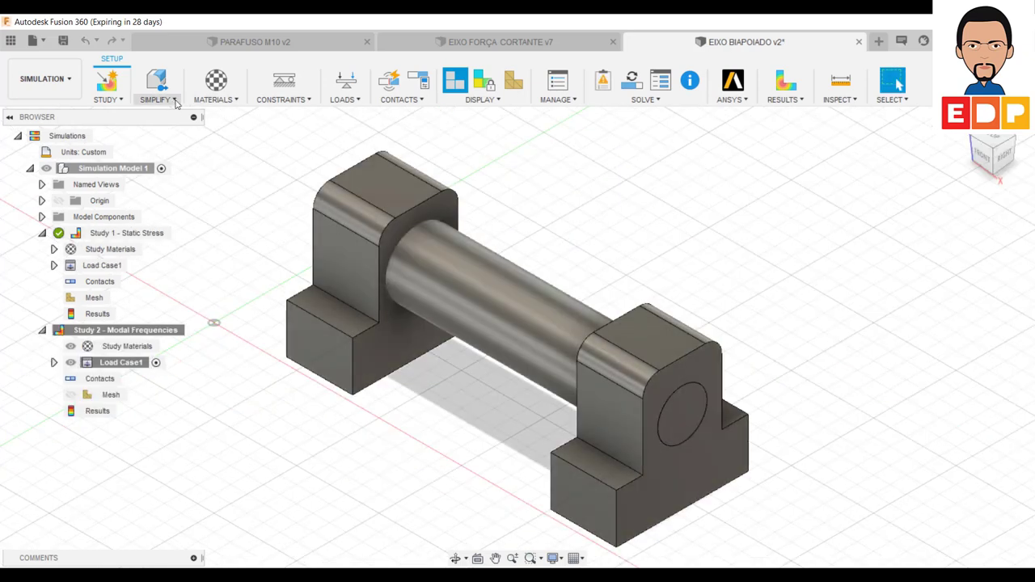
- Generate automatic contacts between the parts at 0.10 mm tolerance
{"action": "left_click", "coordinate": [414, 103]}
{"action": "left_click", "coordinate": [408, 114]}
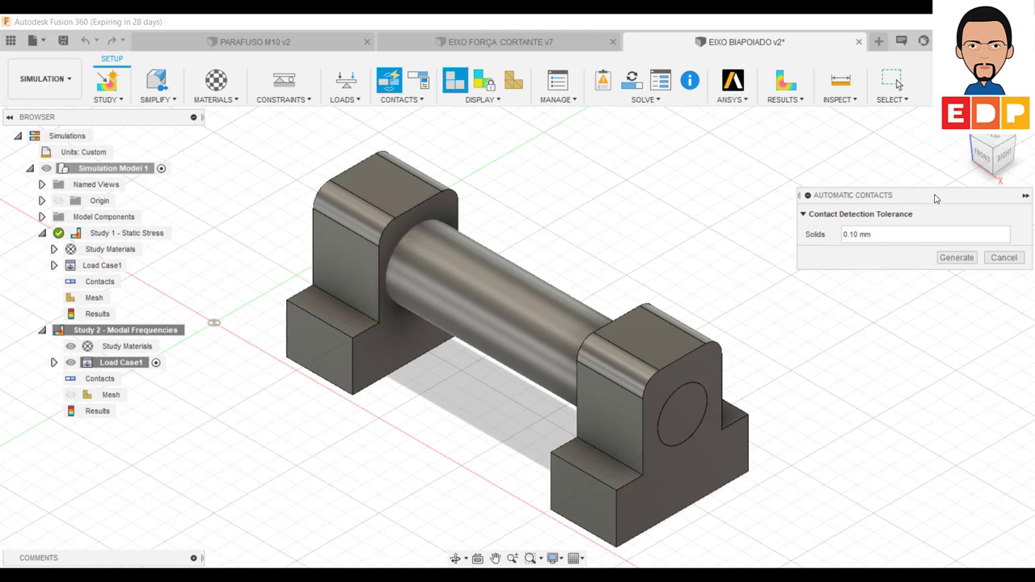
{"action": "left_click", "coordinate": [971, 259]}
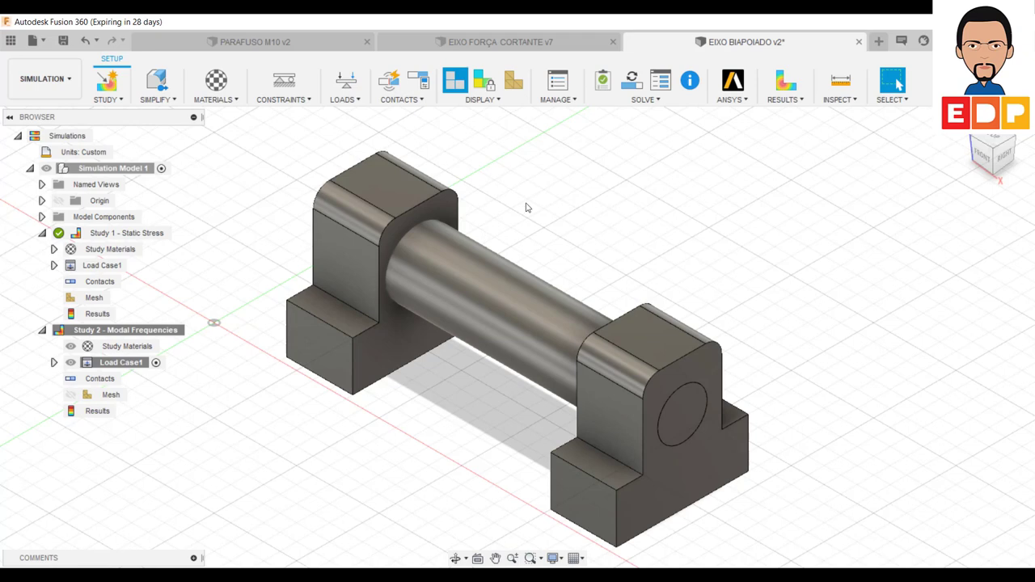
- In Study Materials, assign Steel AISI 1030 128 HR to the shaft
{"action": "left_click", "coordinate": [212, 93]}
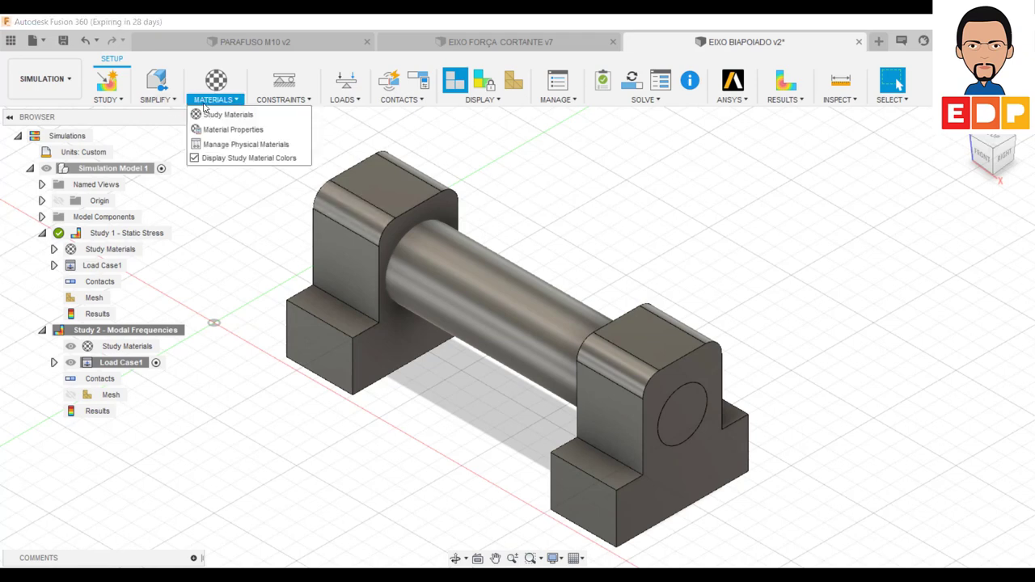
{"action": "left_click", "coordinate": [215, 115]}
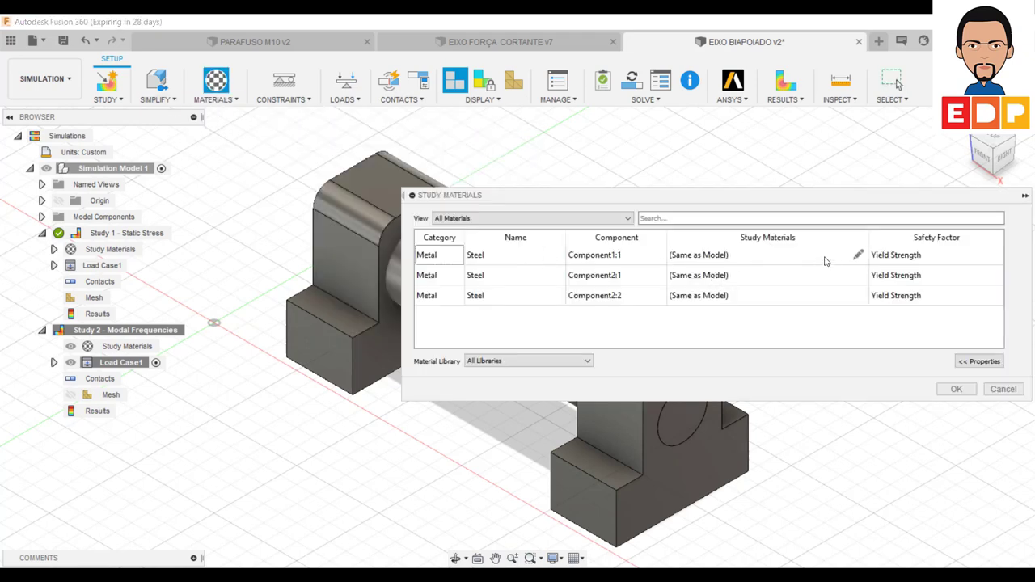
{"action": "left_click", "coordinate": [856, 260]}
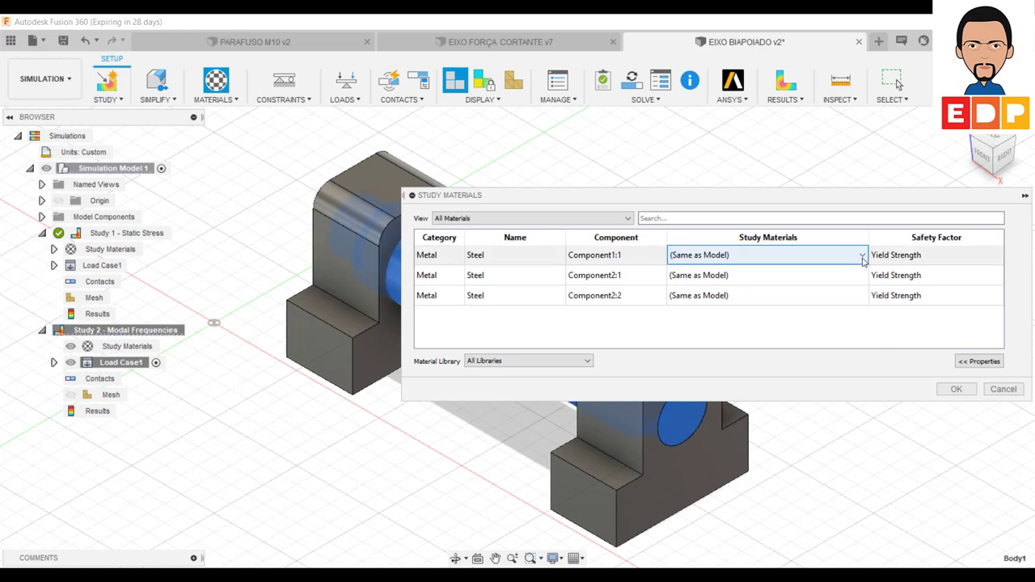
{"action": "left_click", "coordinate": [862, 257]}
{"action": "scroll", "coordinate": [728, 352], "scroll_direction": "down", "scroll_amount": 5}
{"action": "scroll", "coordinate": [728, 355], "scroll_direction": "down", "scroll_amount": 5}
{"action": "scroll", "coordinate": [752, 391], "scroll_direction": "down", "scroll_amount": 5}
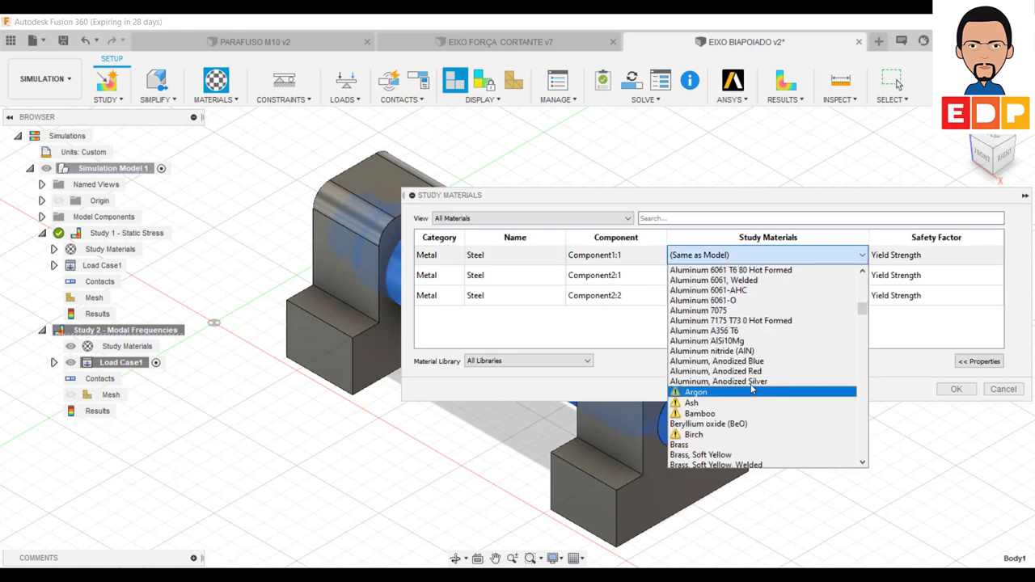
{"action": "scroll", "coordinate": [752, 390], "scroll_direction": "down", "scroll_amount": 6}
{"action": "scroll", "coordinate": [752, 391], "scroll_direction": "down", "scroll_amount": 6}
{"action": "scroll", "coordinate": [753, 391], "scroll_direction": "down", "scroll_amount": 5}
{"action": "scroll", "coordinate": [754, 392], "scroll_direction": "down", "scroll_amount": 6}
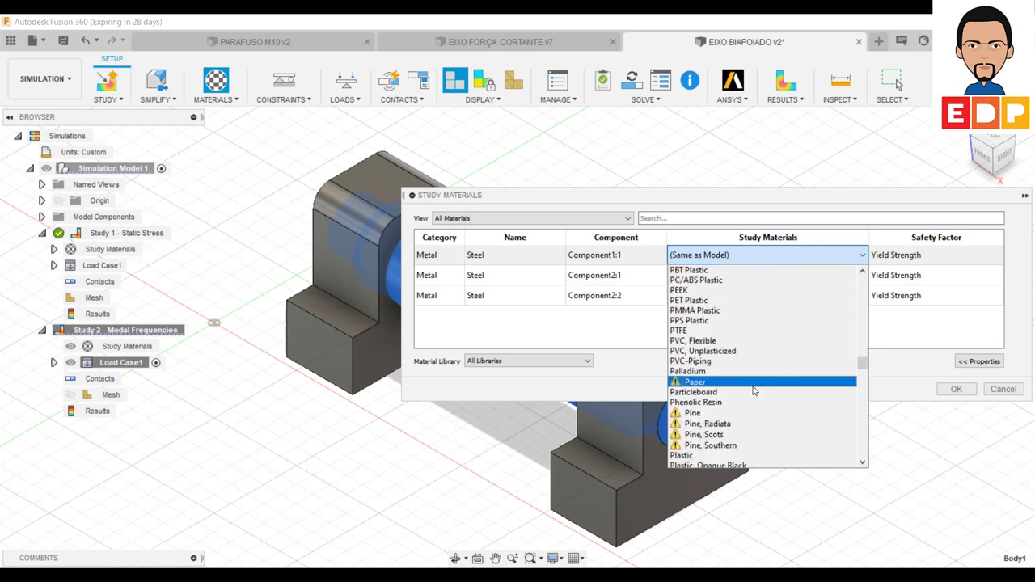
{"action": "scroll", "coordinate": [754, 391], "scroll_direction": "down", "scroll_amount": 6}
{"action": "scroll", "coordinate": [754, 392], "scroll_direction": "down", "scroll_amount": 7}
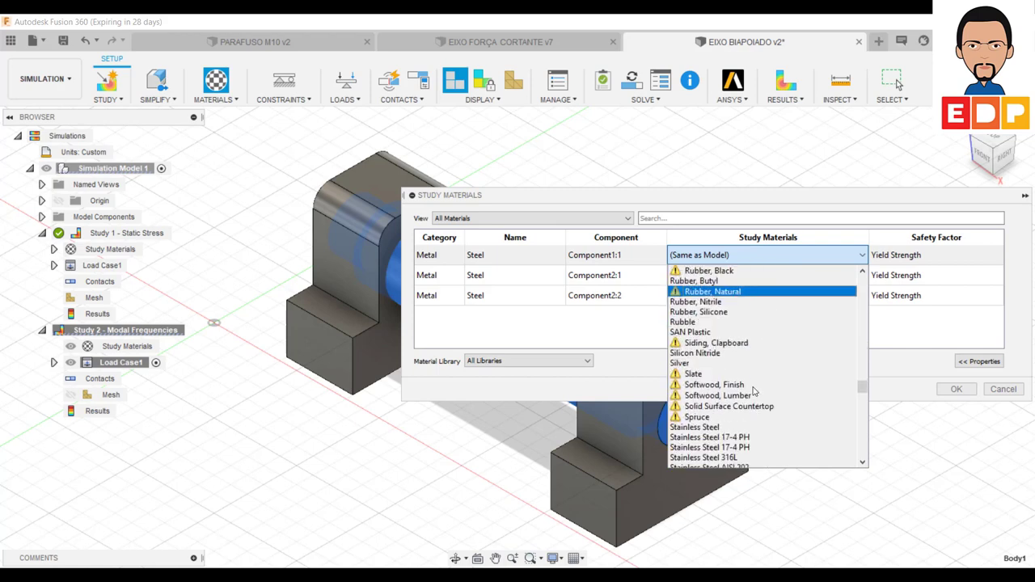
{"action": "scroll", "coordinate": [753, 391], "scroll_direction": "down", "scroll_amount": 5}
{"action": "scroll", "coordinate": [756, 393], "scroll_direction": "down", "scroll_amount": 3}
{"action": "scroll", "coordinate": [757, 393], "scroll_direction": "down", "scroll_amount": 3}
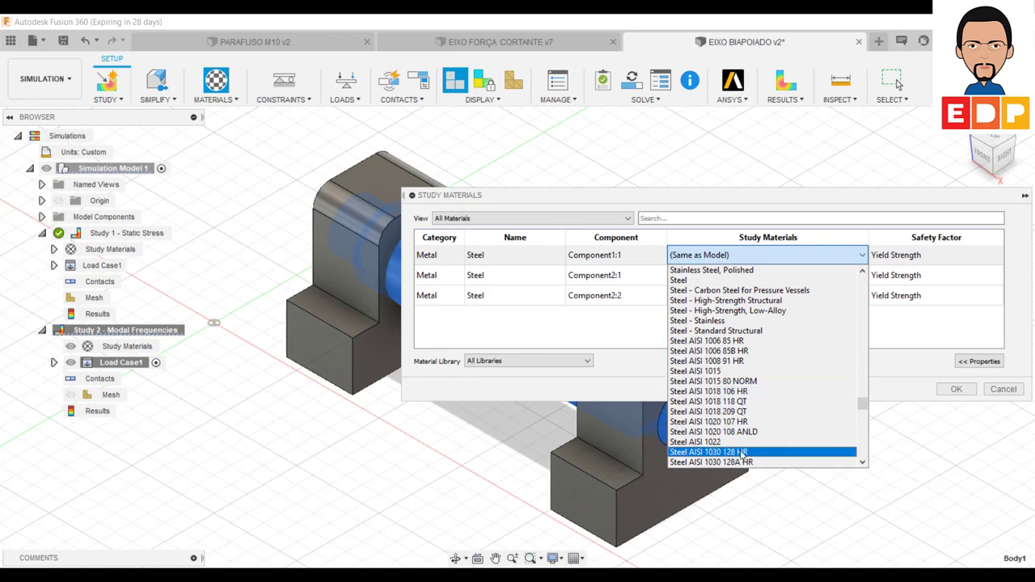
{"action": "left_click", "coordinate": [741, 453]}
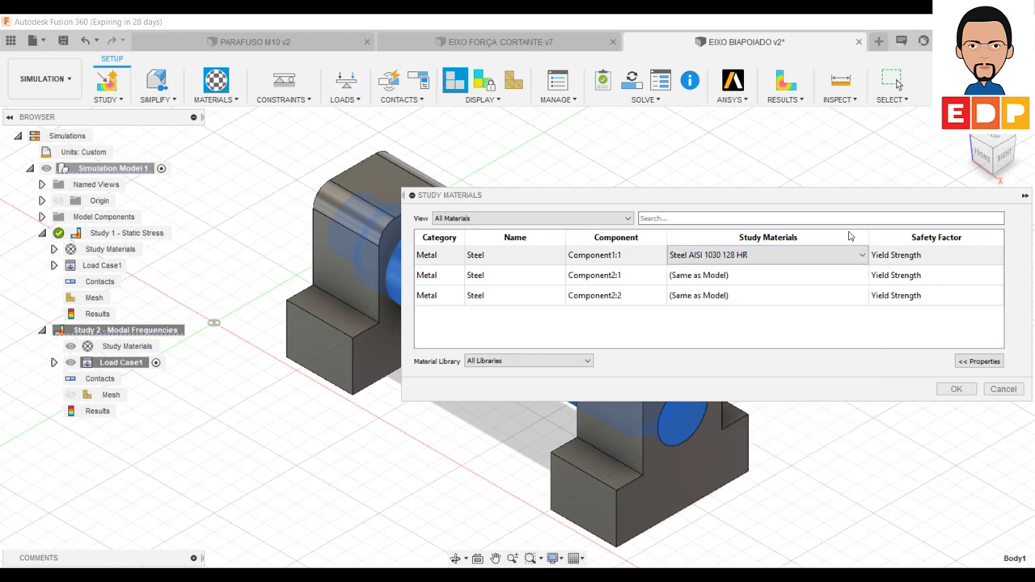
- Assign Steel AISI 1008 91 HR to Component2:1
{"action": "left_click", "coordinate": [851, 276]}
{"action": "left_click", "coordinate": [860, 276]}
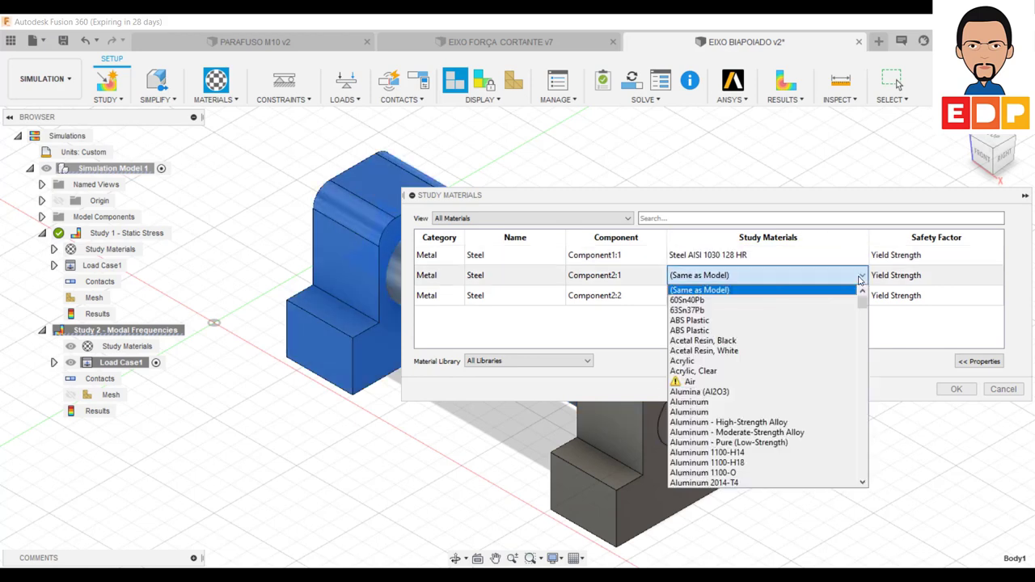
{"action": "scroll", "coordinate": [770, 383], "scroll_direction": "down", "scroll_amount": 8}
{"action": "scroll", "coordinate": [770, 383], "scroll_direction": "down", "scroll_amount": 8}
{"action": "scroll", "coordinate": [770, 383], "scroll_direction": "down", "scroll_amount": 8}
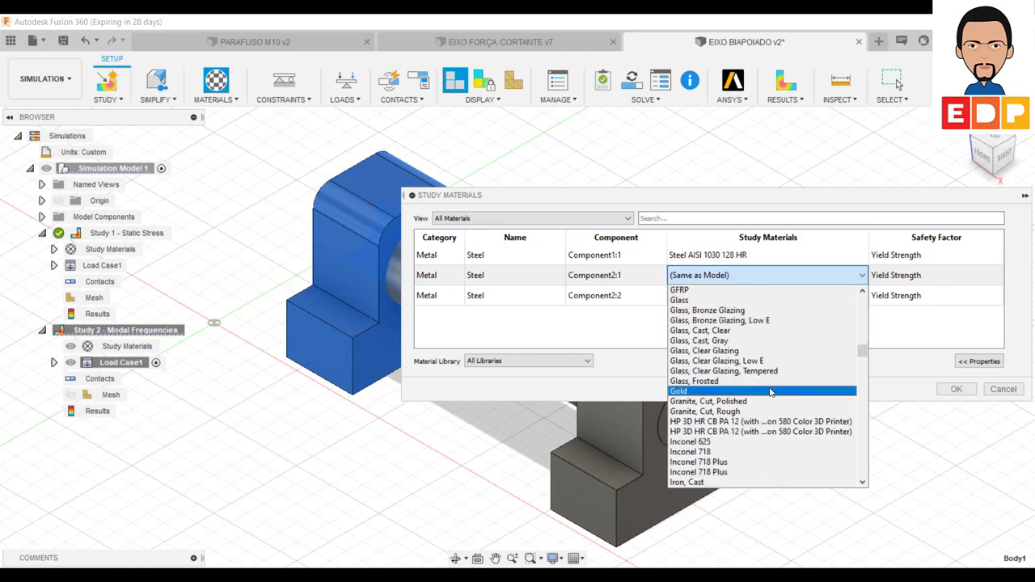
{"action": "scroll", "coordinate": [770, 383], "scroll_direction": "down", "scroll_amount": 8}
{"action": "scroll", "coordinate": [770, 386], "scroll_direction": "down", "scroll_amount": 8}
{"action": "scroll", "coordinate": [769, 386], "scroll_direction": "down", "scroll_amount": 8}
{"action": "scroll", "coordinate": [770, 385], "scroll_direction": "down", "scroll_amount": 8}
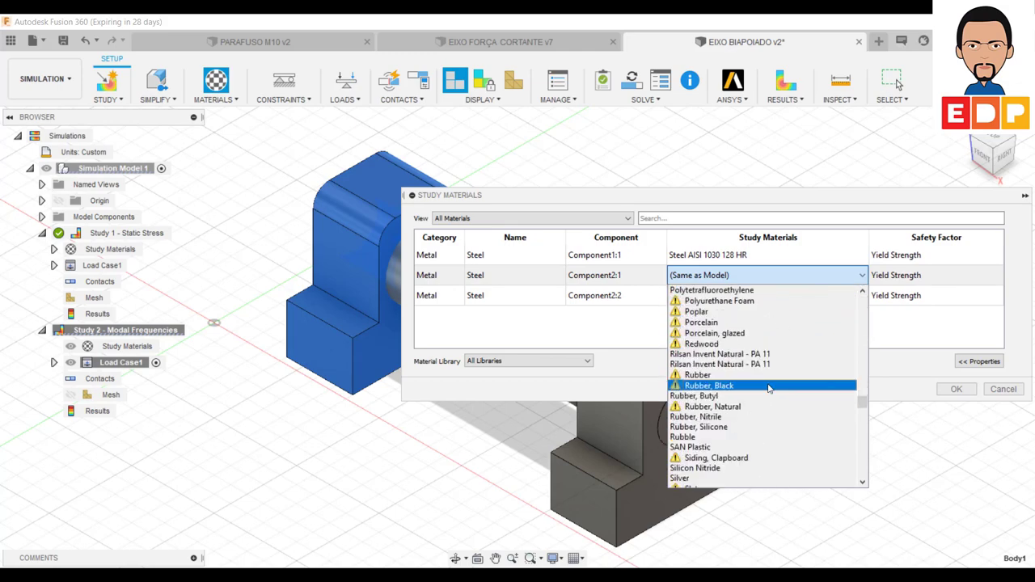
{"action": "scroll", "coordinate": [770, 385], "scroll_direction": "down", "scroll_amount": 8}
{"action": "scroll", "coordinate": [768, 392], "scroll_direction": "down", "scroll_amount": 5}
{"action": "scroll", "coordinate": [765, 390], "scroll_direction": "down", "scroll_amount": 5}
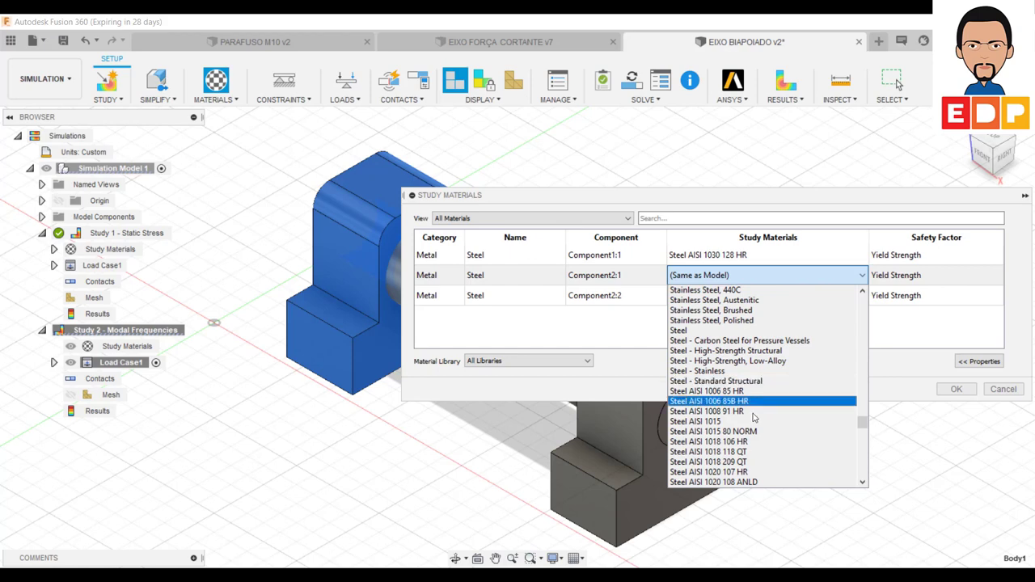
{"action": "left_click", "coordinate": [738, 414]}
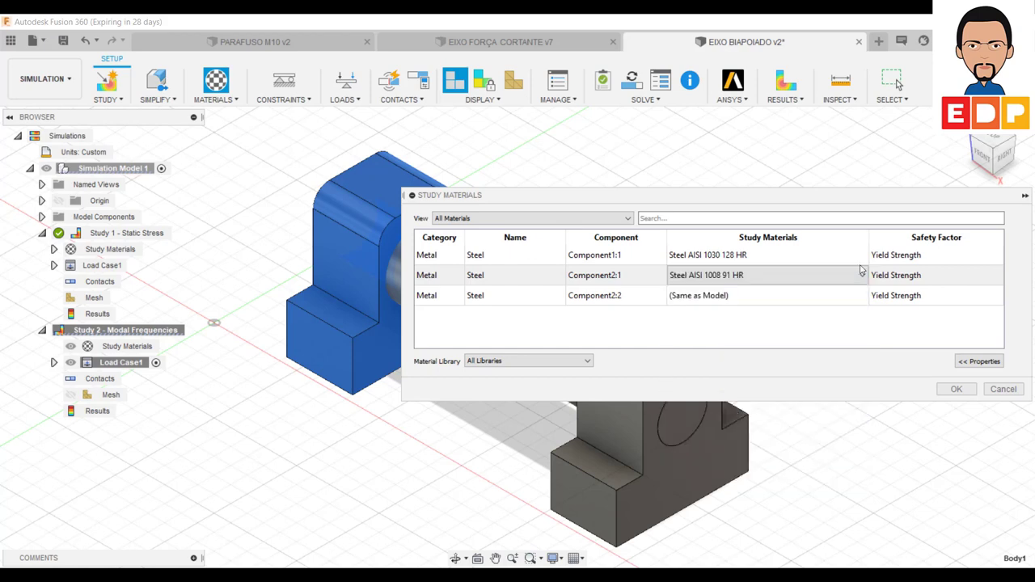
- Assign Steel AISI 1008 91 HR to Component2:2 and confirm the material assignments
{"action": "left_click", "coordinate": [864, 296]}
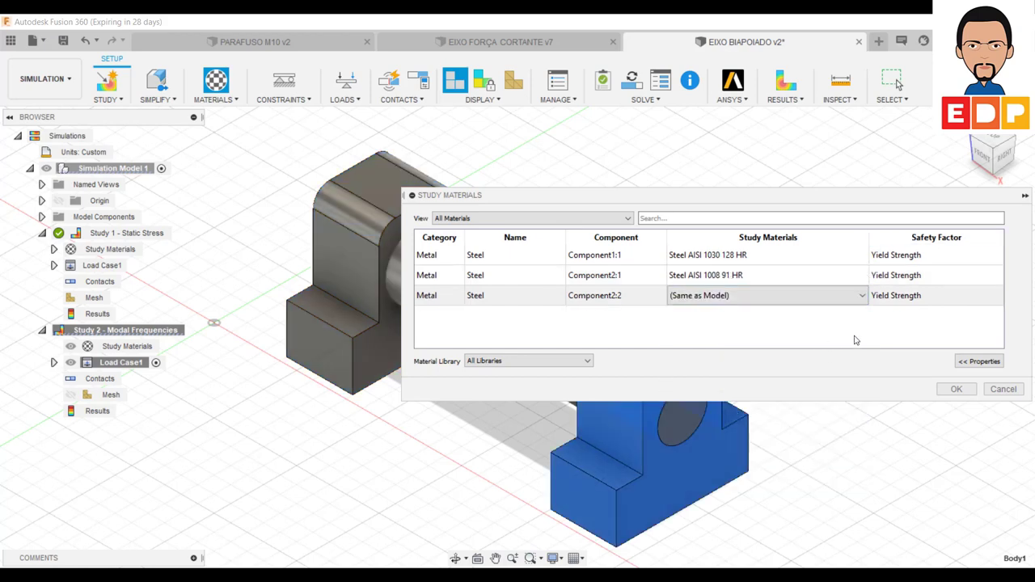
{"action": "left_click", "coordinate": [862, 296]}
{"action": "scroll", "coordinate": [761, 428], "scroll_direction": "down", "scroll_amount": 4}
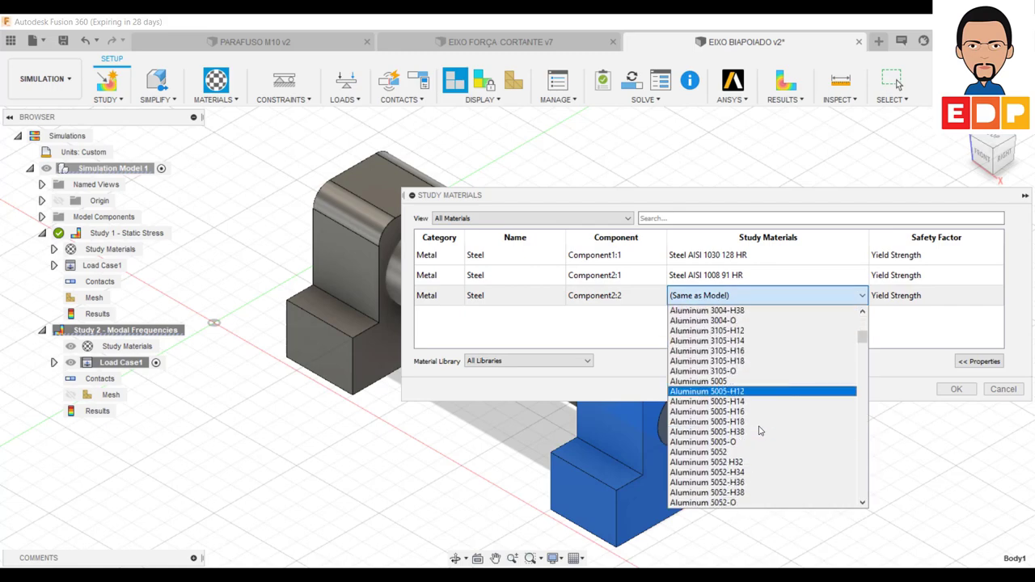
{"action": "scroll", "coordinate": [760, 428], "scroll_direction": "down", "scroll_amount": 5}
{"action": "scroll", "coordinate": [761, 425], "scroll_direction": "down", "scroll_amount": 5}
{"action": "scroll", "coordinate": [760, 419], "scroll_direction": "down", "scroll_amount": 5}
{"action": "scroll", "coordinate": [761, 413], "scroll_direction": "down", "scroll_amount": 5}
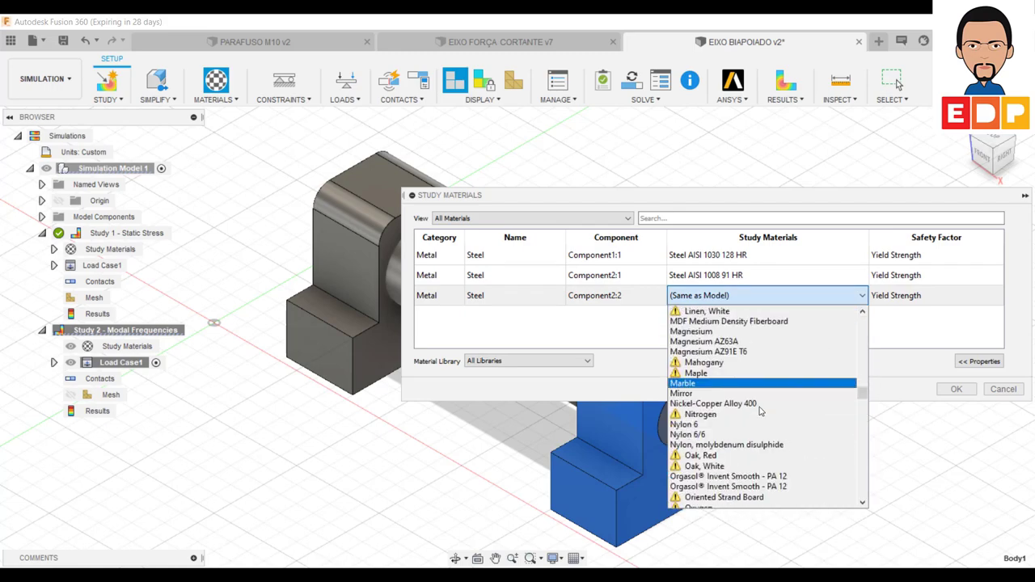
{"action": "scroll", "coordinate": [760, 412], "scroll_direction": "down", "scroll_amount": 8}
{"action": "scroll", "coordinate": [752, 415], "scroll_direction": "down", "scroll_amount": 8}
{"action": "scroll", "coordinate": [744, 420], "scroll_direction": "down", "scroll_amount": 8}
{"action": "scroll", "coordinate": [736, 424], "scroll_direction": "down", "scroll_amount": 8}
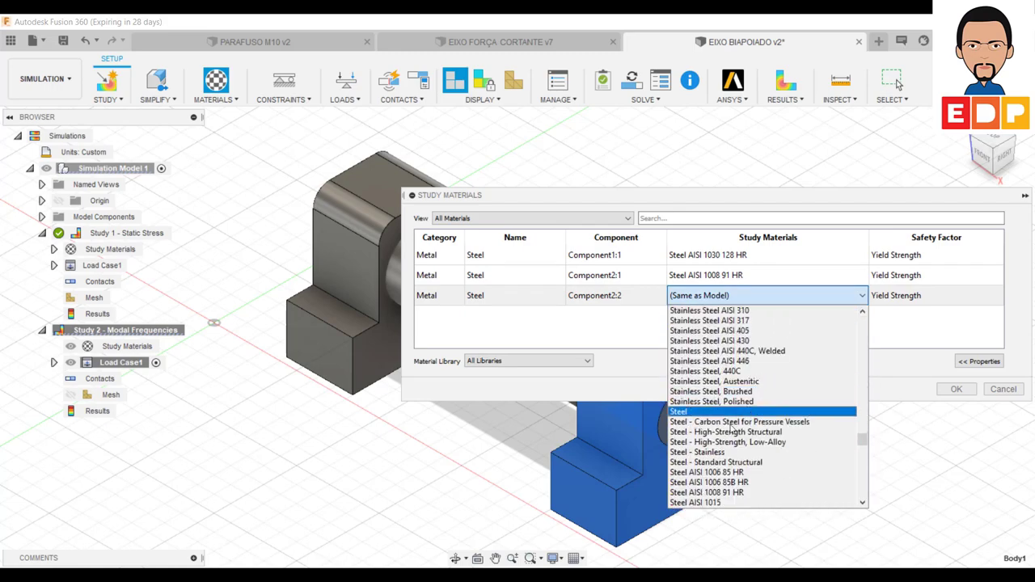
{"action": "left_click", "coordinate": [728, 493]}
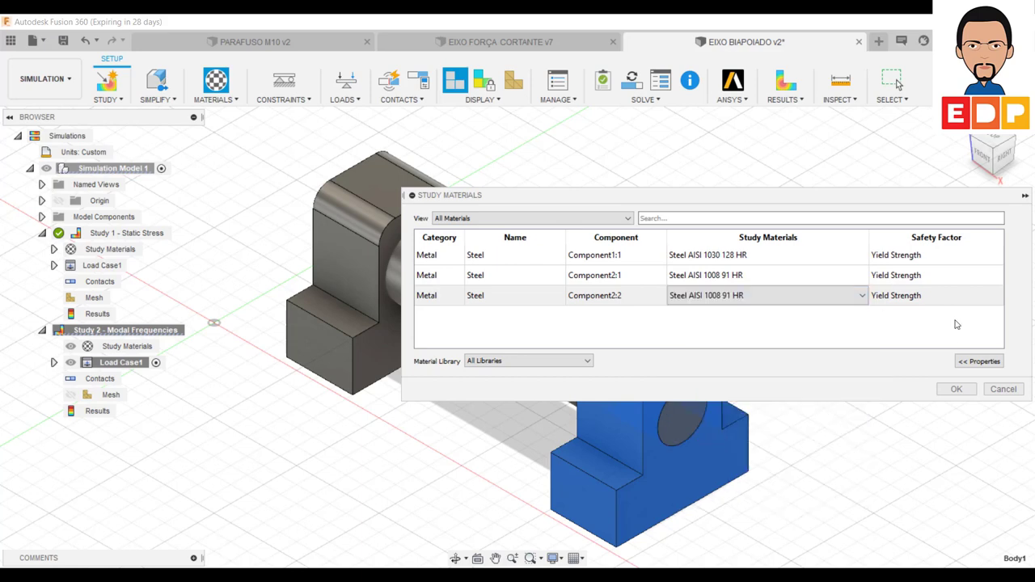
{"action": "left_click", "coordinate": [956, 390]}
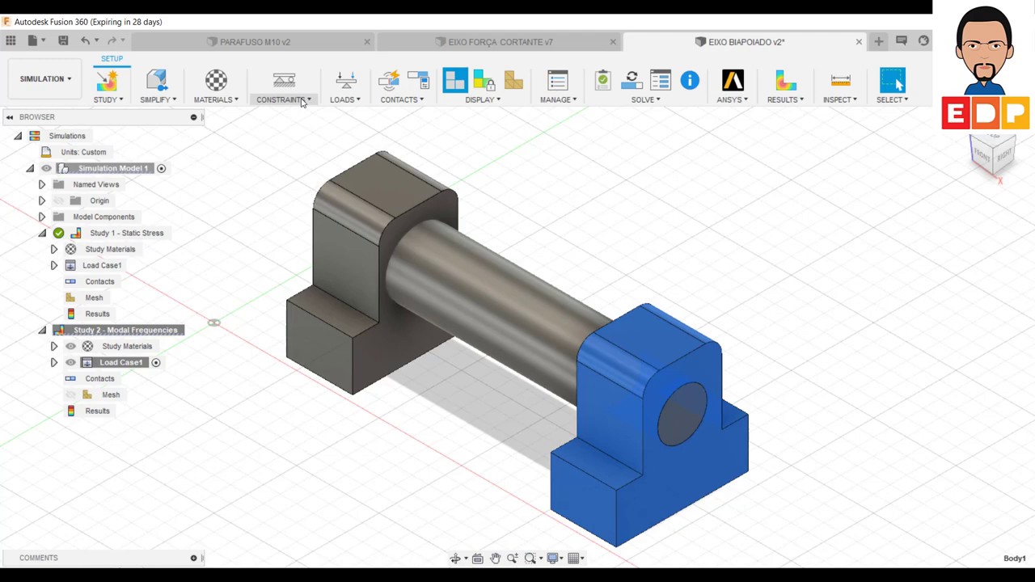
- Add a Fixed constraint on the bottom faces of the left and right support blocks
{"action": "left_click", "coordinate": [301, 101]}
{"action": "left_click", "coordinate": [303, 113]}
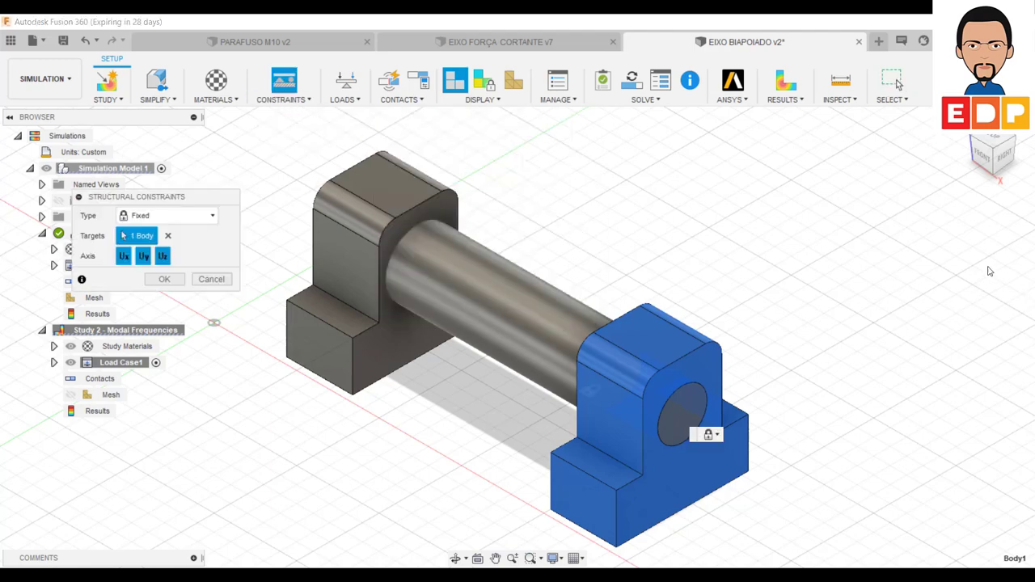
{"action": "left_click_drag", "start_coordinate": [993, 161], "coordinate": [756, 337]}
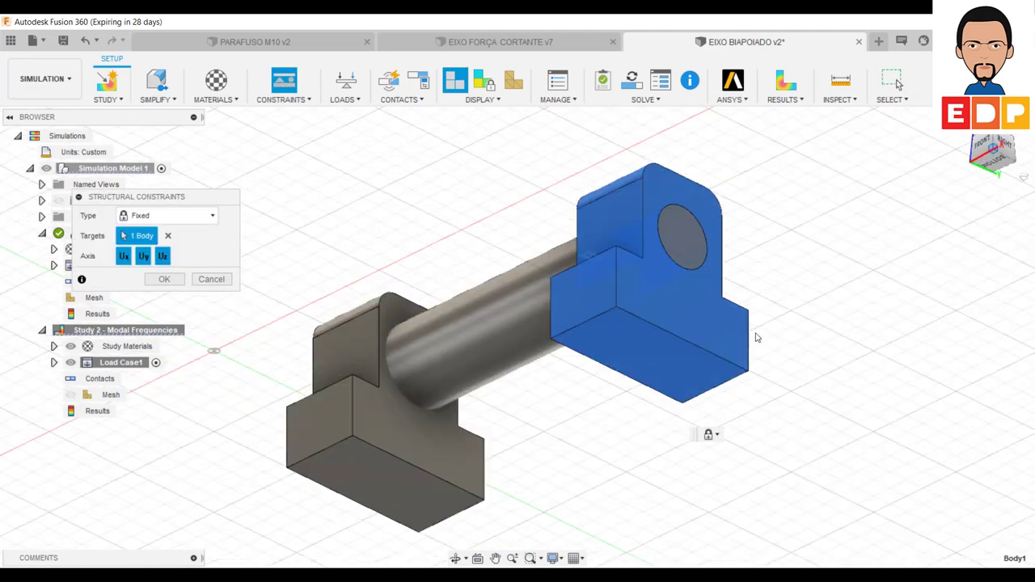
{"action": "left_click", "coordinate": [641, 339]}
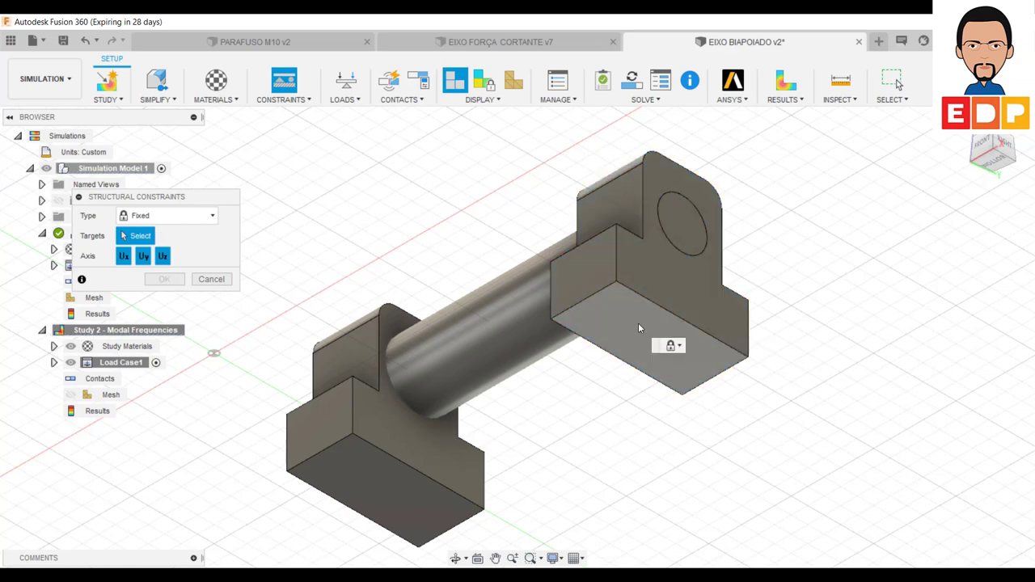
{"action": "left_click", "coordinate": [631, 337]}
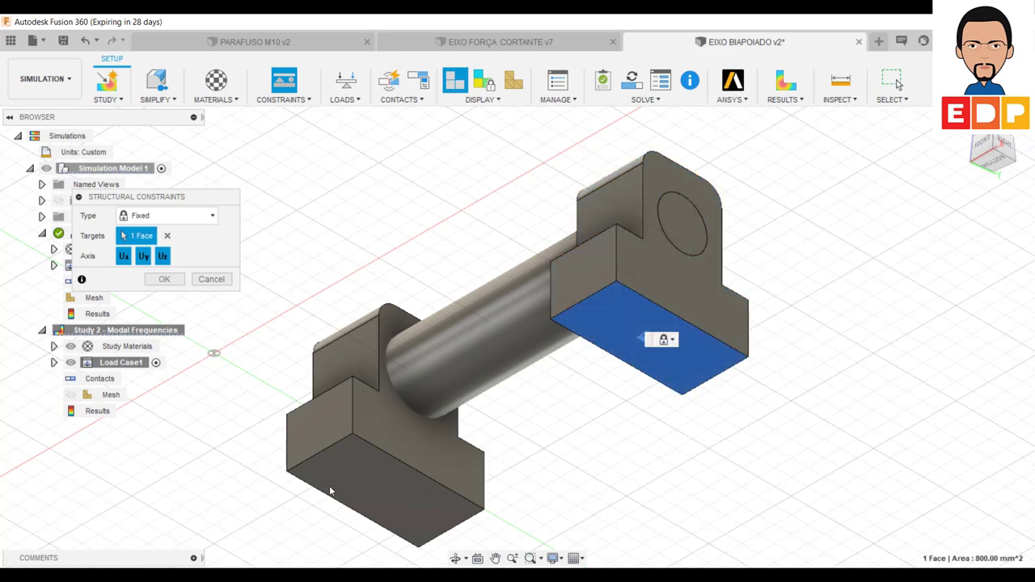
{"action": "left_click", "coordinate": [379, 489]}
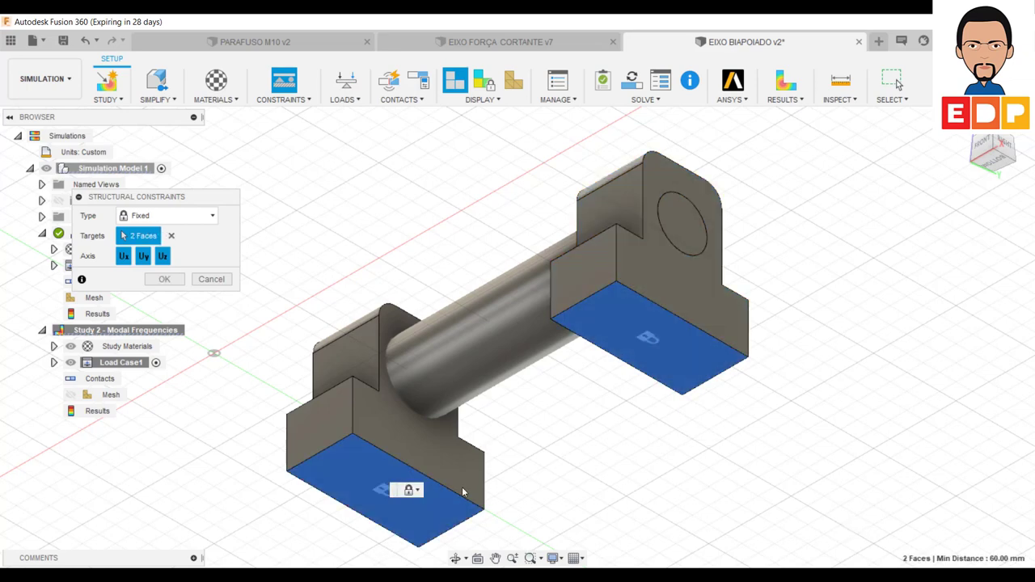
{"action": "left_click", "coordinate": [165, 279]}
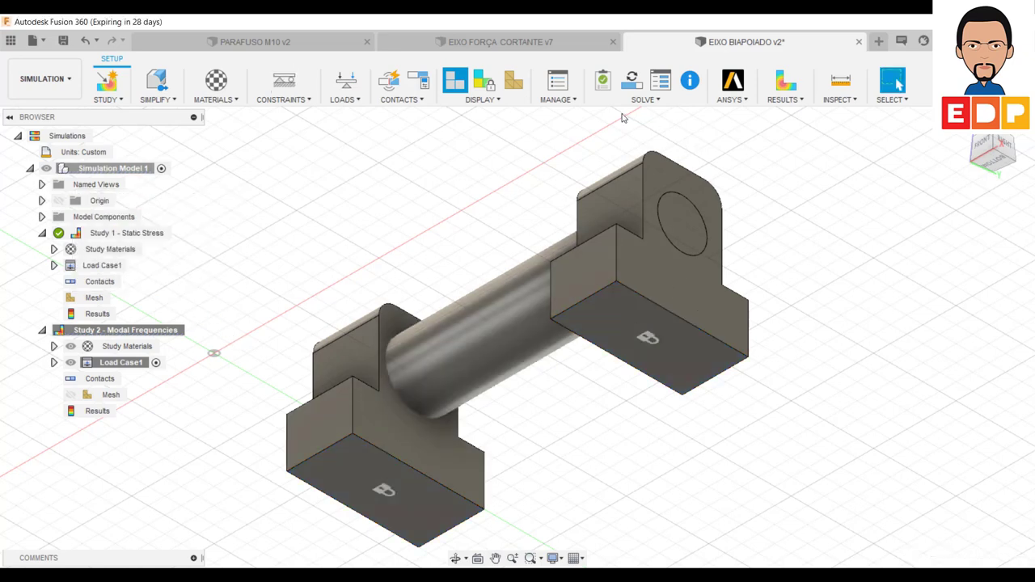
- Apply a 2000 N force load to the shaft's cylindrical face
{"action": "left_click", "coordinate": [346, 80]}
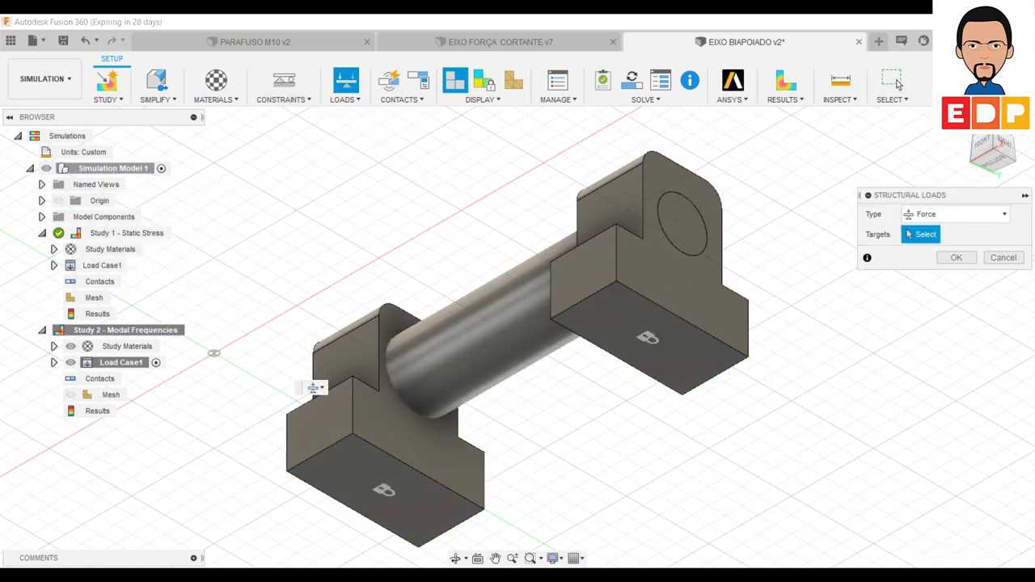
{"action": "left_click", "coordinate": [1021, 172]}
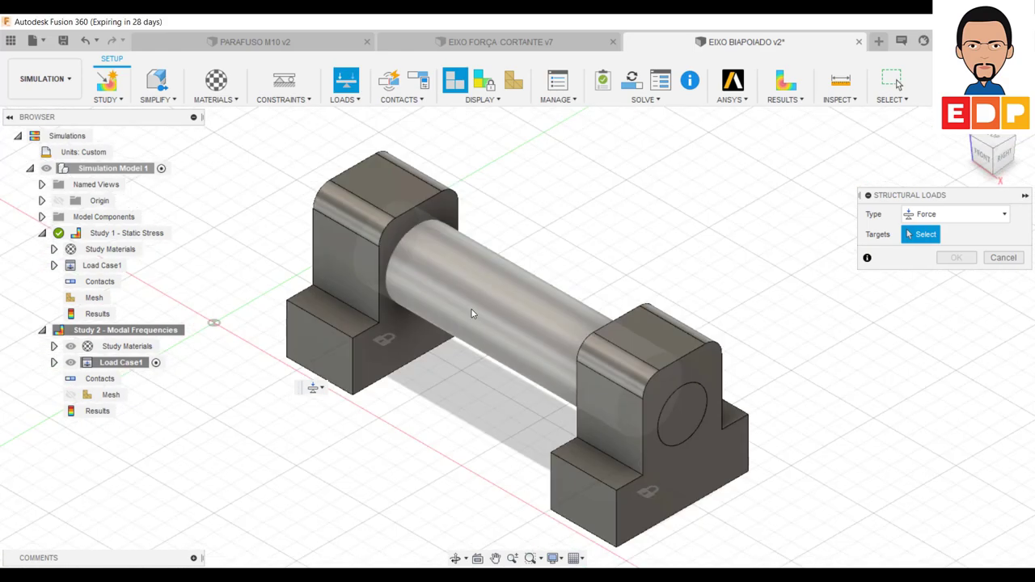
{"action": "left_click", "coordinate": [482, 332]}
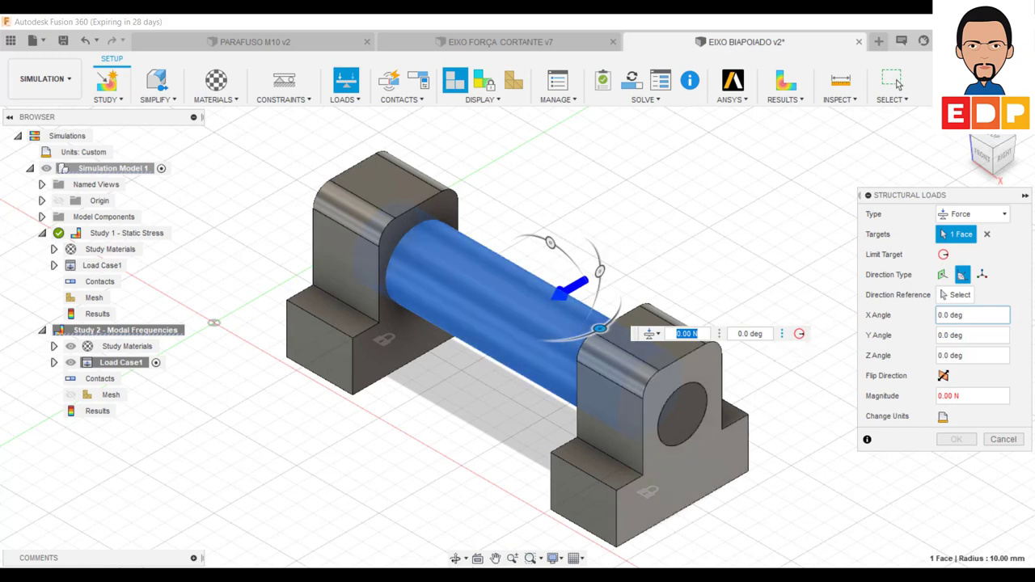
{"action": "type", "text": "2000"}
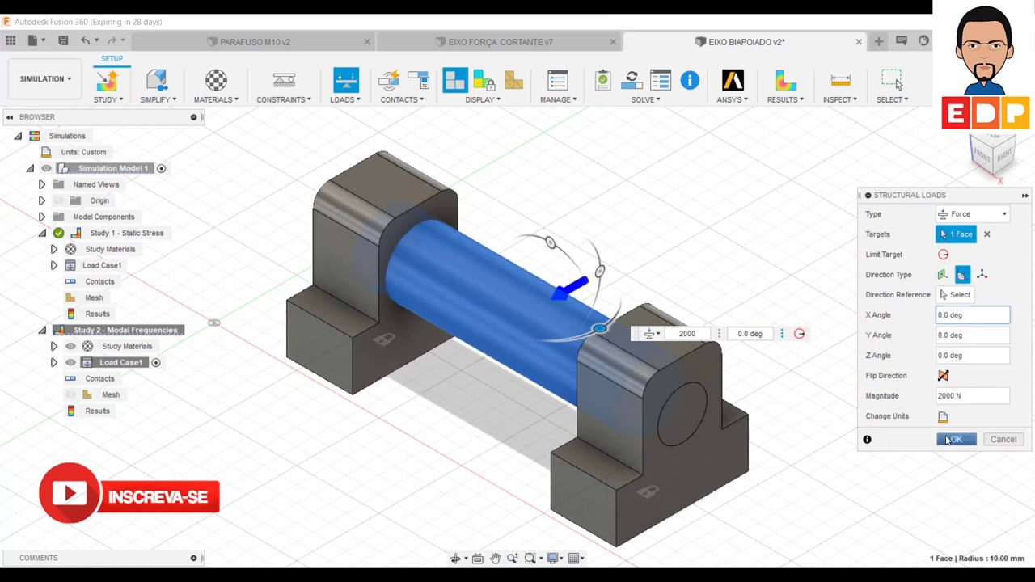
{"action": "left_click", "coordinate": [955, 440]}
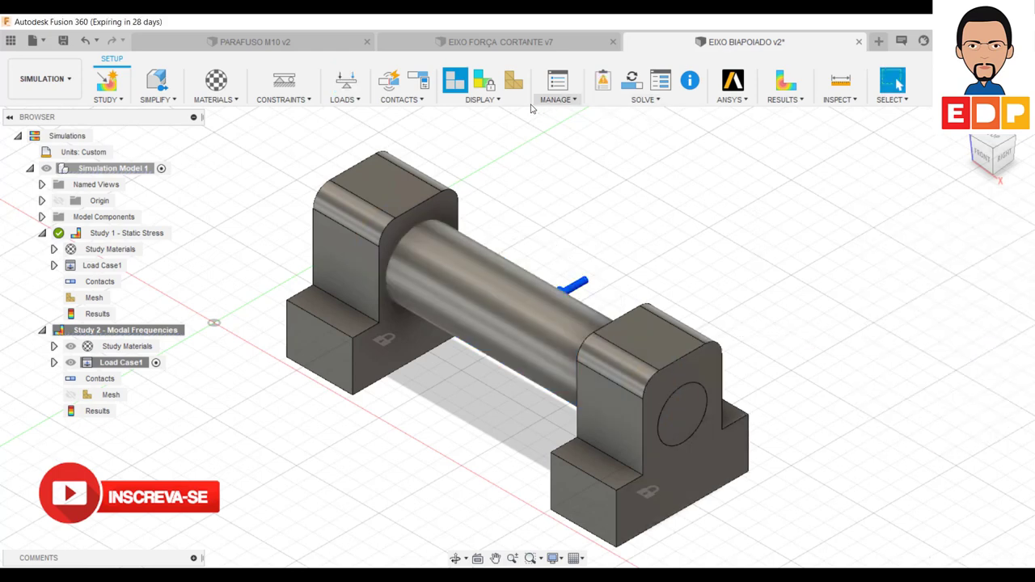
- Set the modal study to compute 8 preloaded modes with Frequency Range left unchecked
{"action": "left_click", "coordinate": [603, 80]}
{"action": "left_click", "coordinate": [467, 291]}
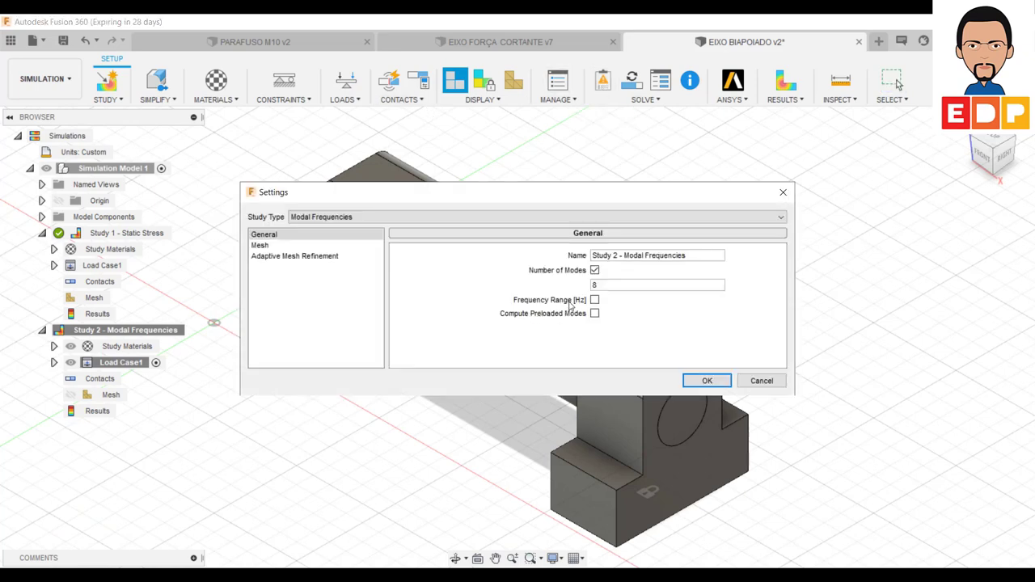
{"action": "mouse_move", "coordinate": [594, 300]}
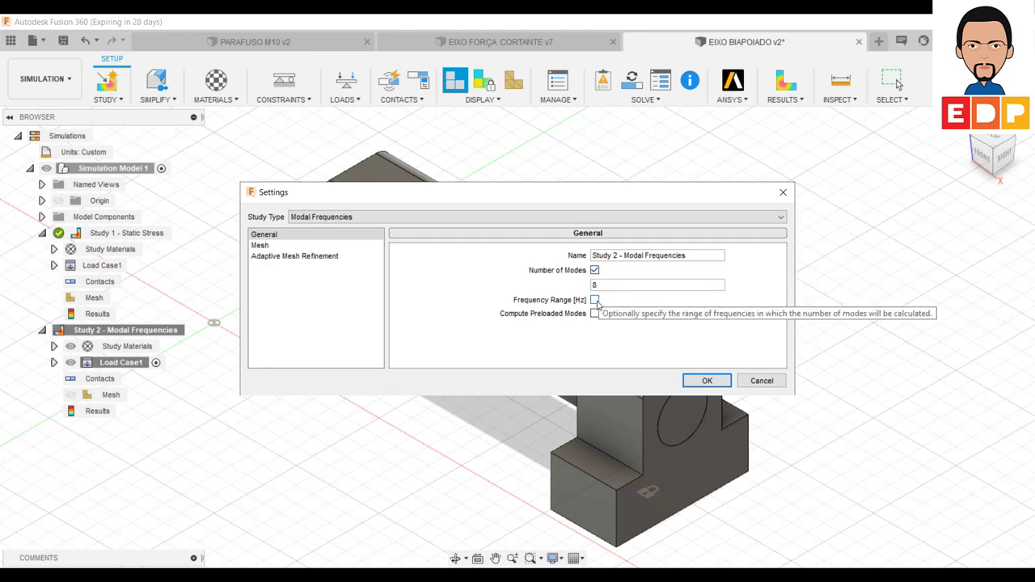
{"action": "left_click", "coordinate": [595, 301]}
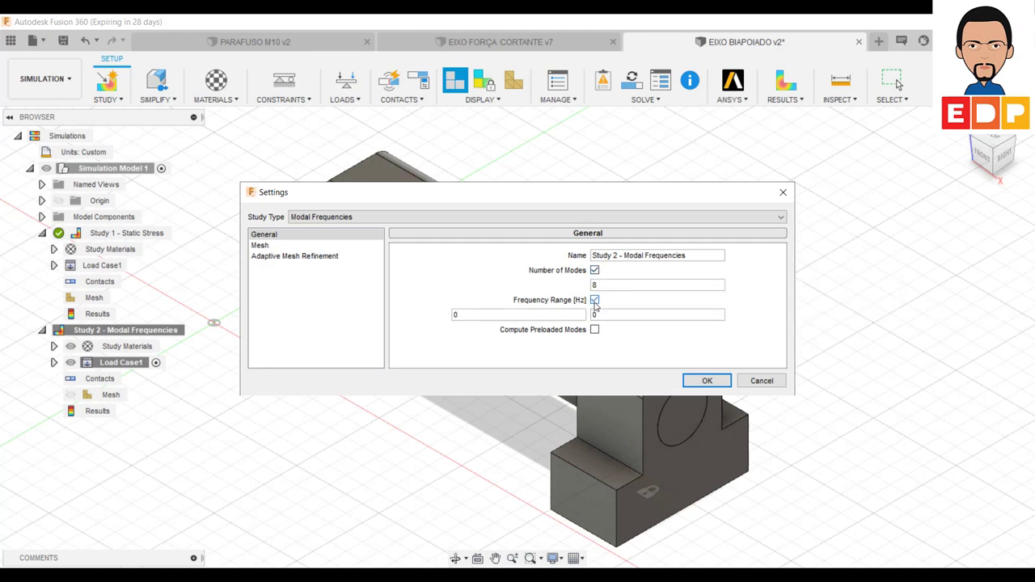
{"action": "left_click", "coordinate": [595, 301]}
{"action": "left_click", "coordinate": [595, 301]}
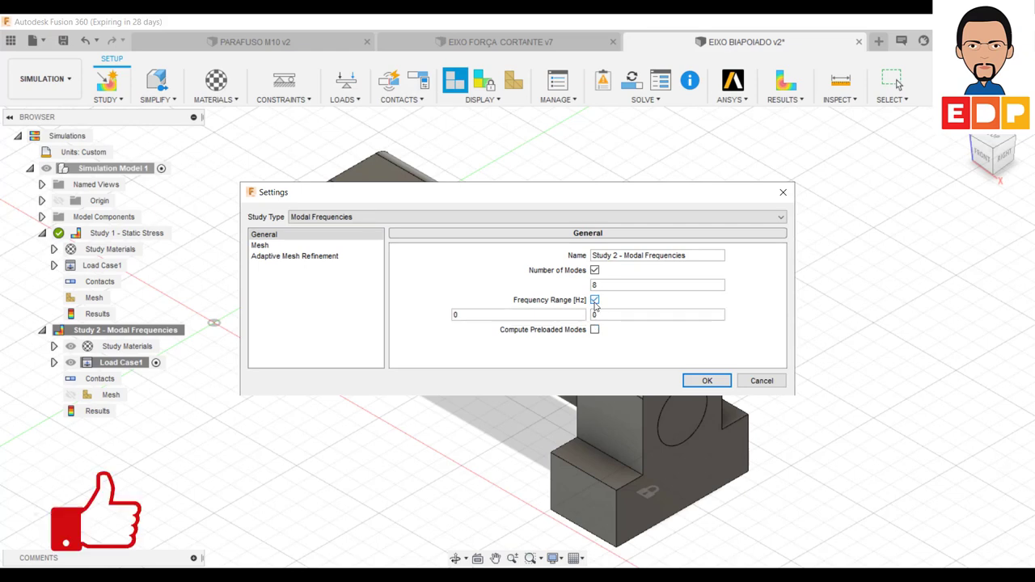
{"action": "left_click", "coordinate": [595, 302]}
{"action": "left_click", "coordinate": [595, 314]}
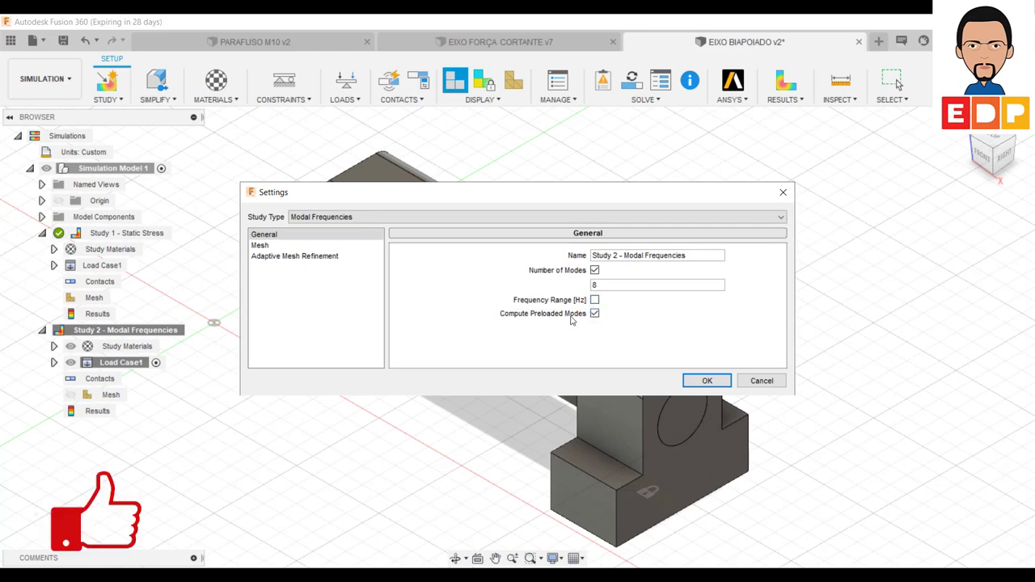
{"action": "mouse_move", "coordinate": [543, 329]}
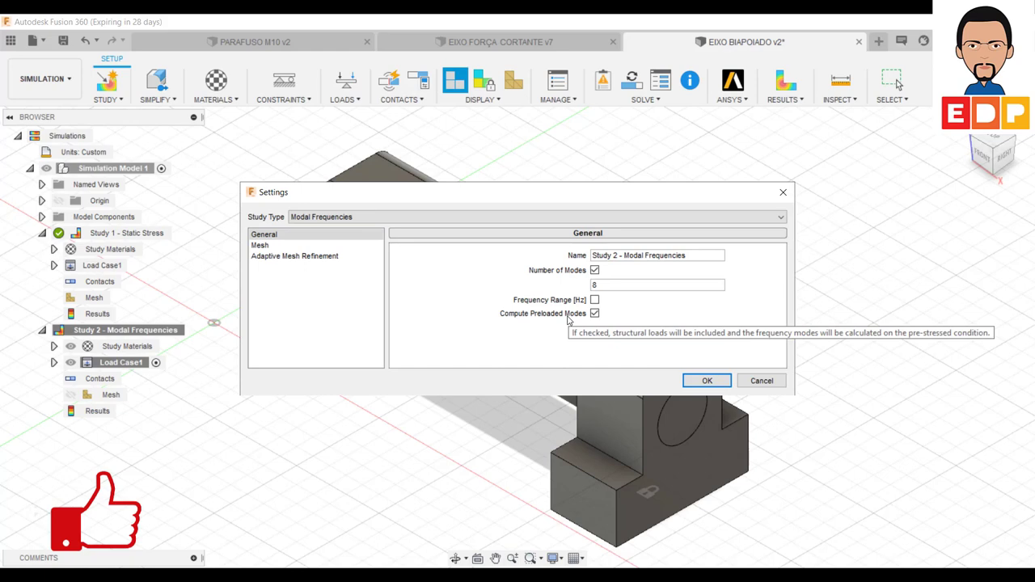
{"action": "left_click", "coordinate": [595, 300]}
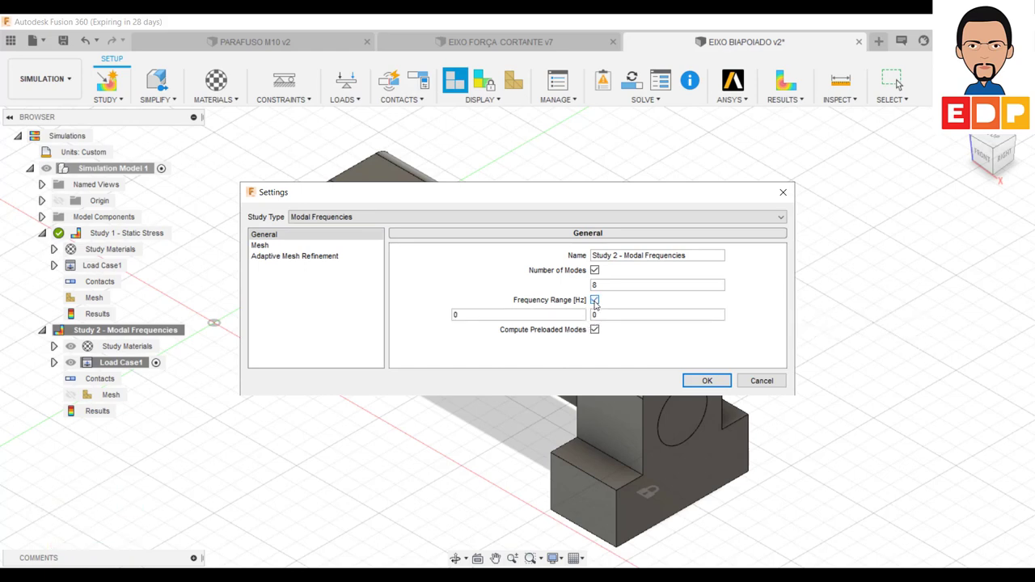
{"action": "left_click", "coordinate": [595, 301]}
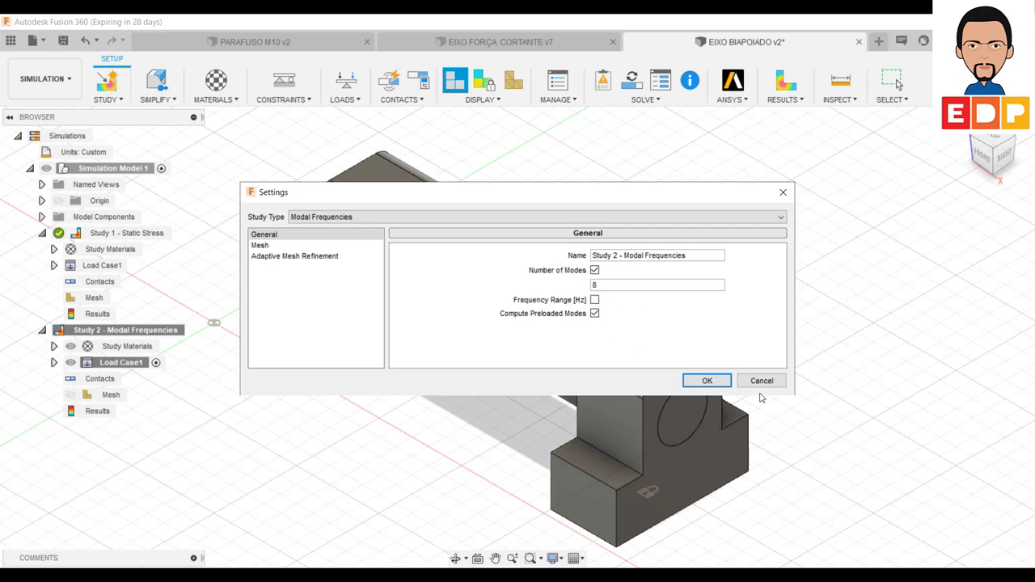
{"action": "left_click", "coordinate": [707, 381]}
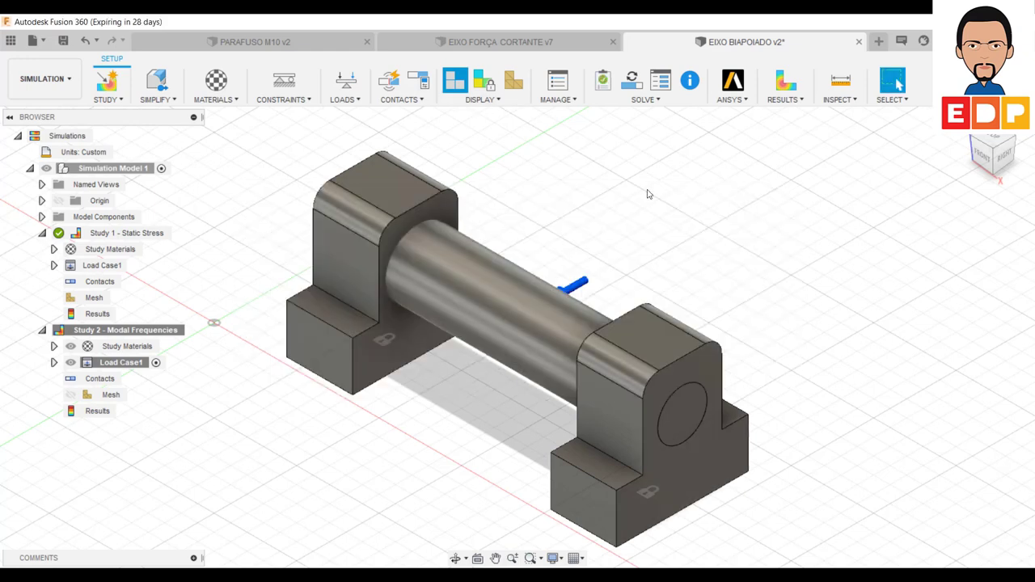
- Generate the finite-element mesh for the shaft and both support blocks
{"action": "left_click", "coordinate": [636, 100]}
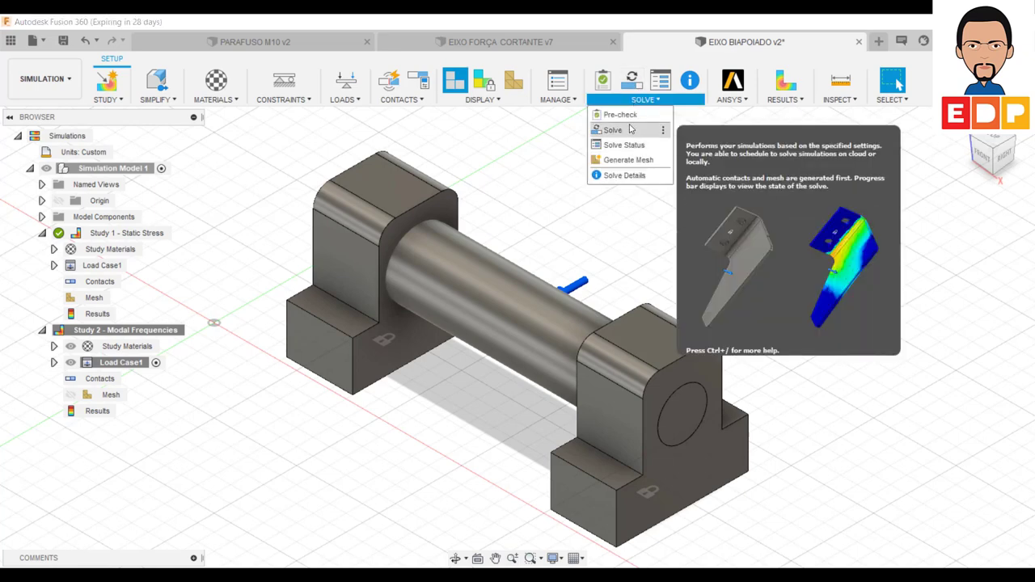
{"action": "left_click", "coordinate": [629, 160]}
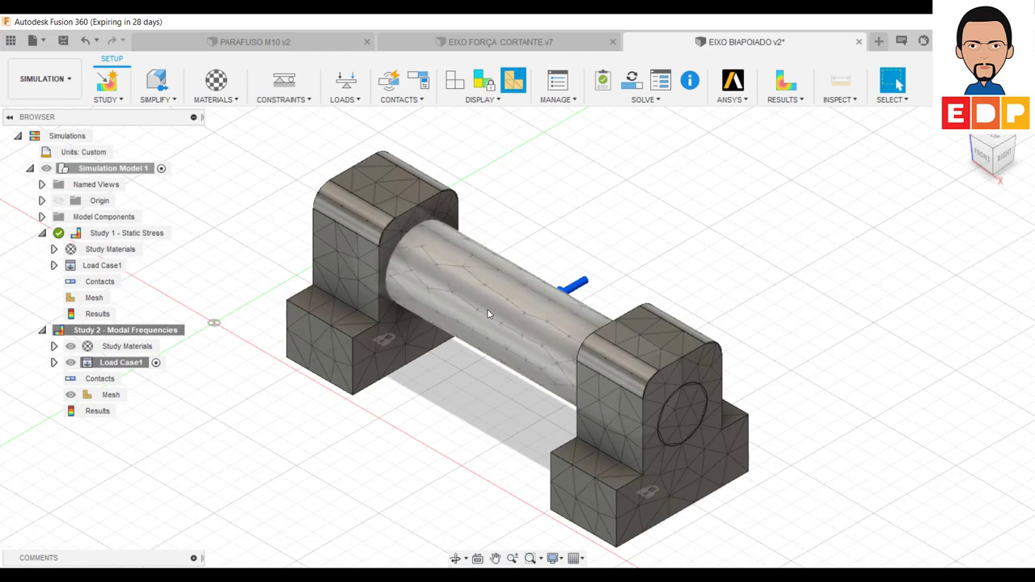
{"action": "scroll", "coordinate": [487, 310], "scroll_direction": "up", "scroll_amount": 2}
{"action": "scroll", "coordinate": [489, 309], "scroll_direction": "up", "scroll_amount": 4}
{"action": "scroll", "coordinate": [490, 306], "scroll_direction": "down", "scroll_amount": 5}
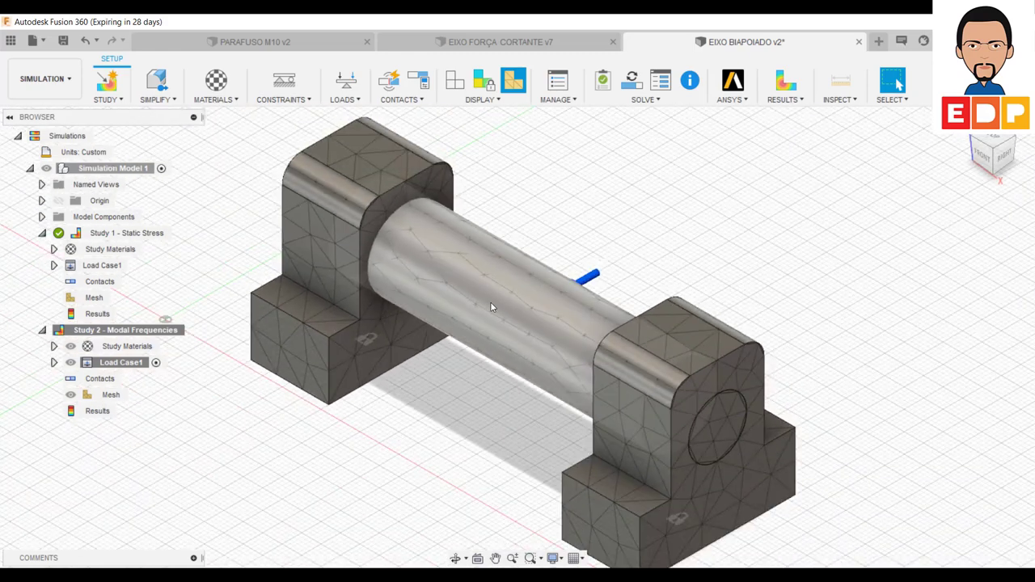
- Solve the Modal Frequencies study locally, giving Mode 1 at 7891 Hz
{"action": "left_click", "coordinate": [640, 87]}
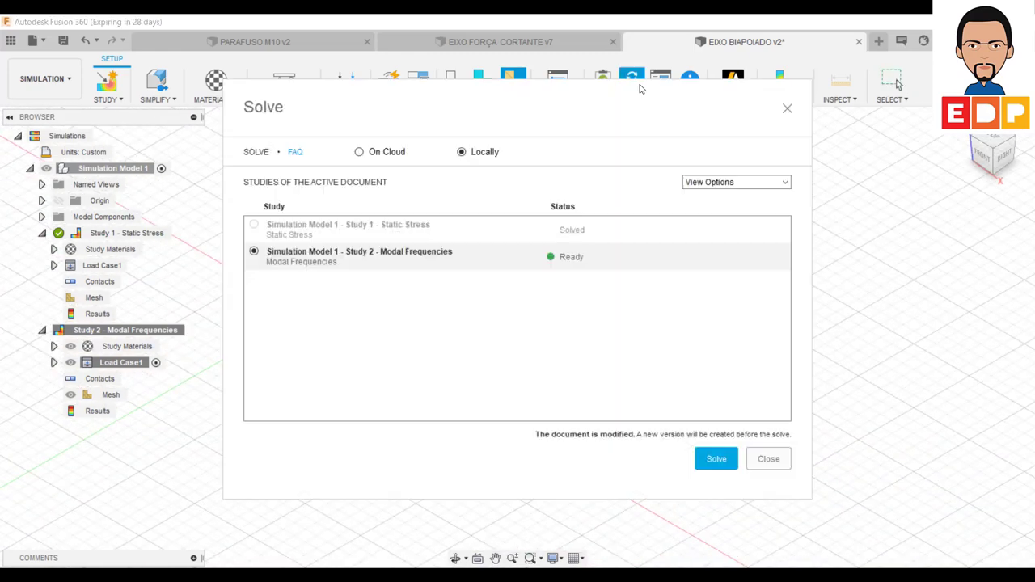
{"action": "left_click", "coordinate": [716, 459]}
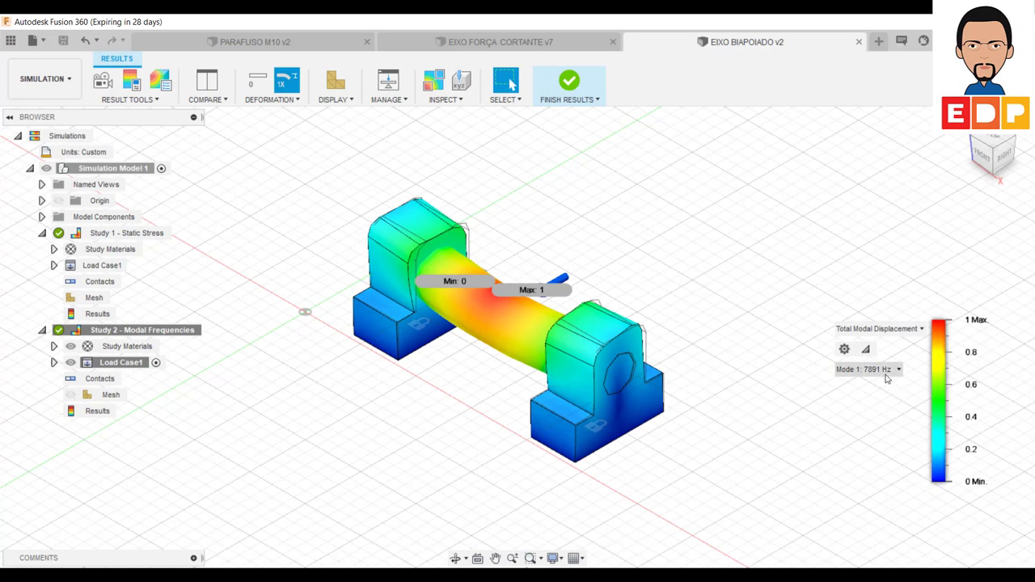
- Review the list of computed modes, then animate the Mode 1 (7891 Hz) shape
{"action": "left_click", "coordinate": [899, 369]}
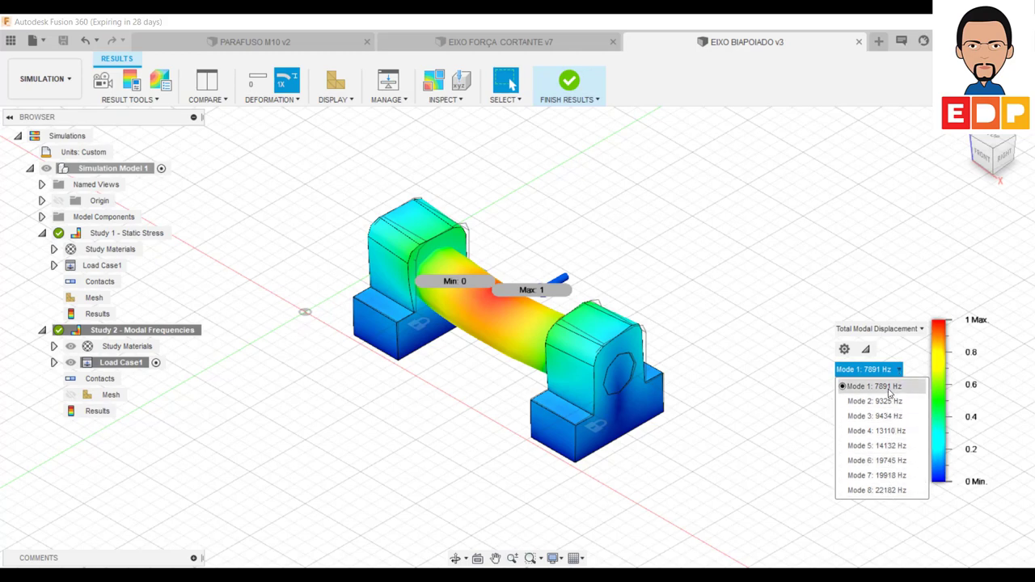
{"action": "scroll", "coordinate": [606, 293], "scroll_direction": "up", "scroll_amount": 2}
{"action": "scroll", "coordinate": [692, 266], "scroll_direction": "up", "scroll_amount": 2}
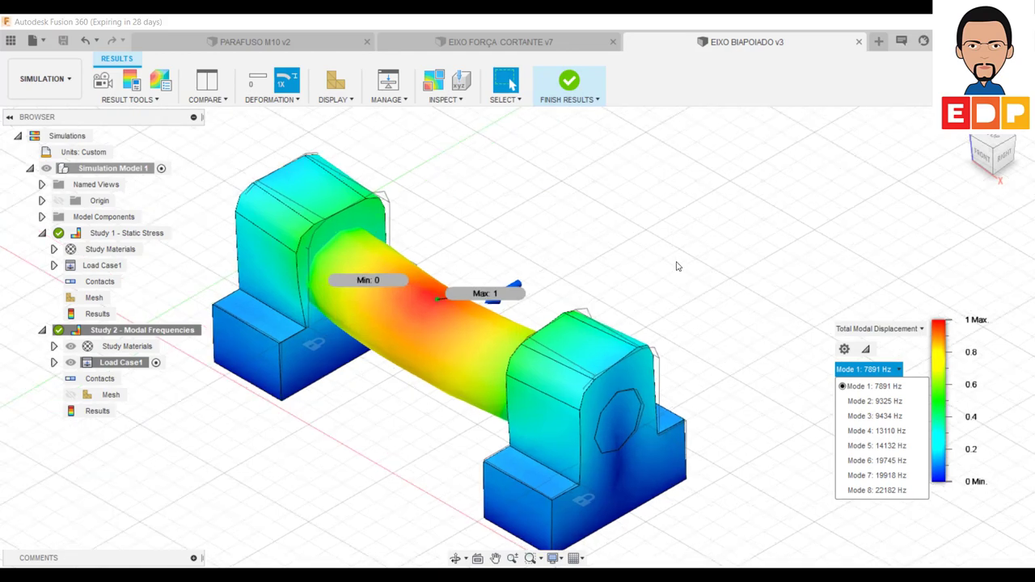
{"action": "scroll", "coordinate": [657, 290], "scroll_direction": "down", "scroll_amount": 2}
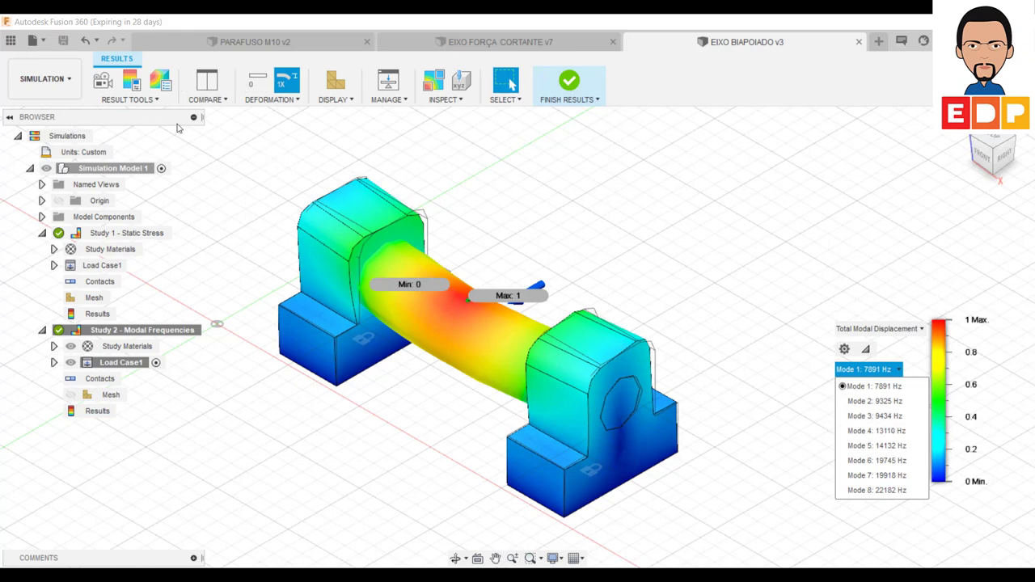
{"action": "left_click", "coordinate": [148, 111]}
{"action": "left_click", "coordinate": [102, 81]}
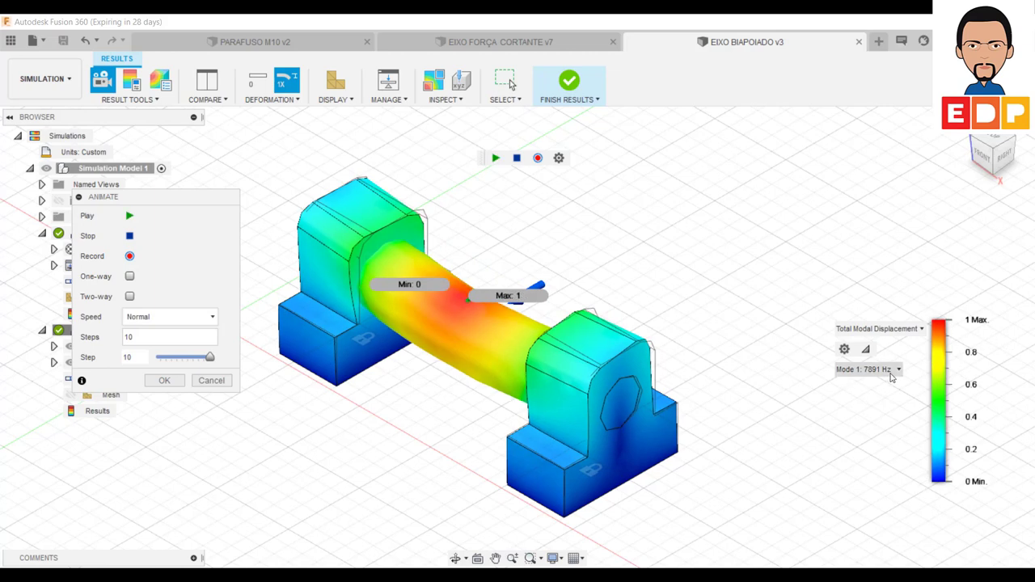
- Animate the Mode 2 (9325 Hz), Mode 3 (9434 Hz) and Mode 4 (13110 Hz) shapes in turn
{"action": "left_click", "coordinate": [897, 370]}
{"action": "left_click", "coordinate": [888, 402]}
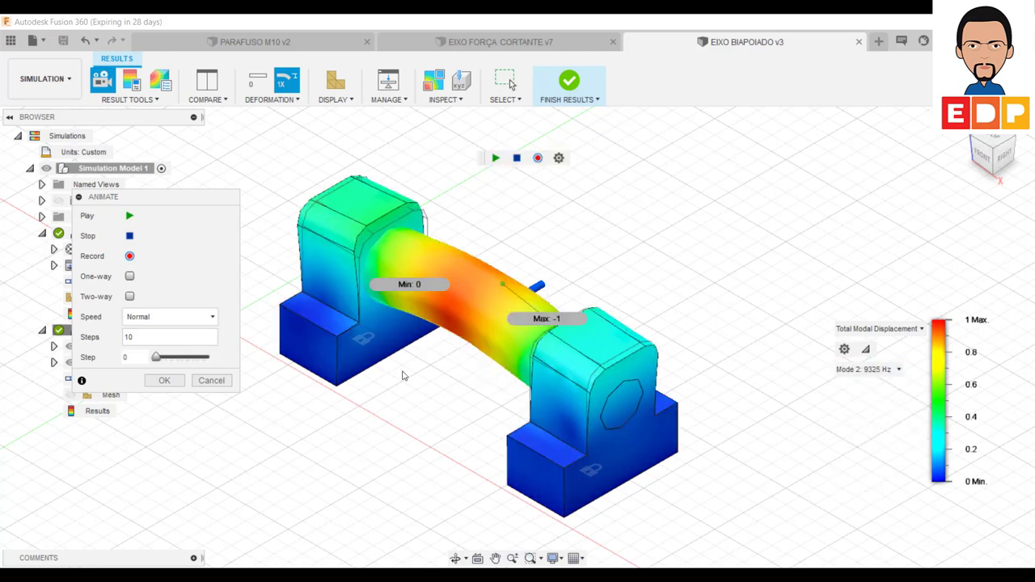
{"action": "left_click", "coordinate": [129, 216]}
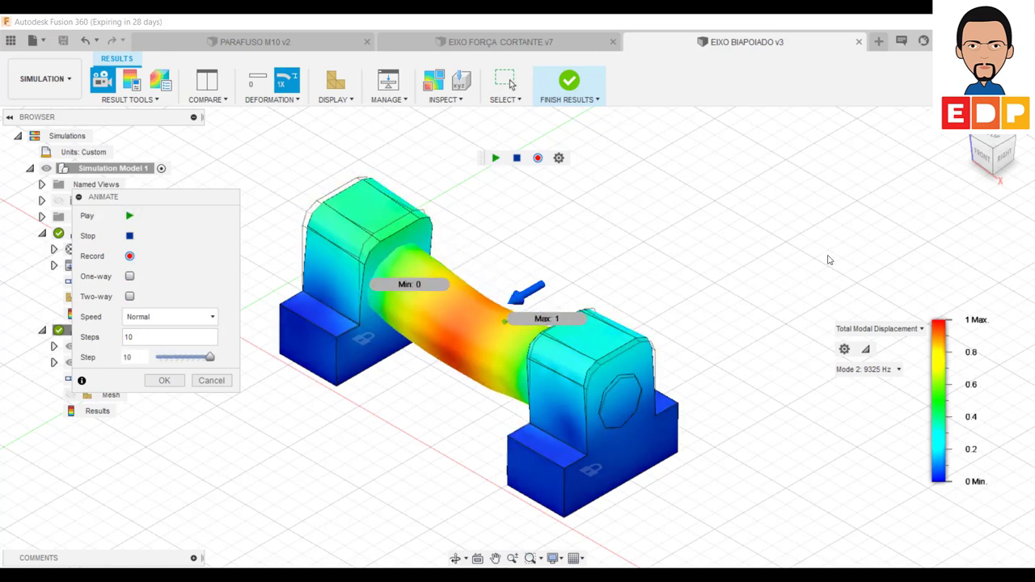
{"action": "left_click", "coordinate": [893, 369]}
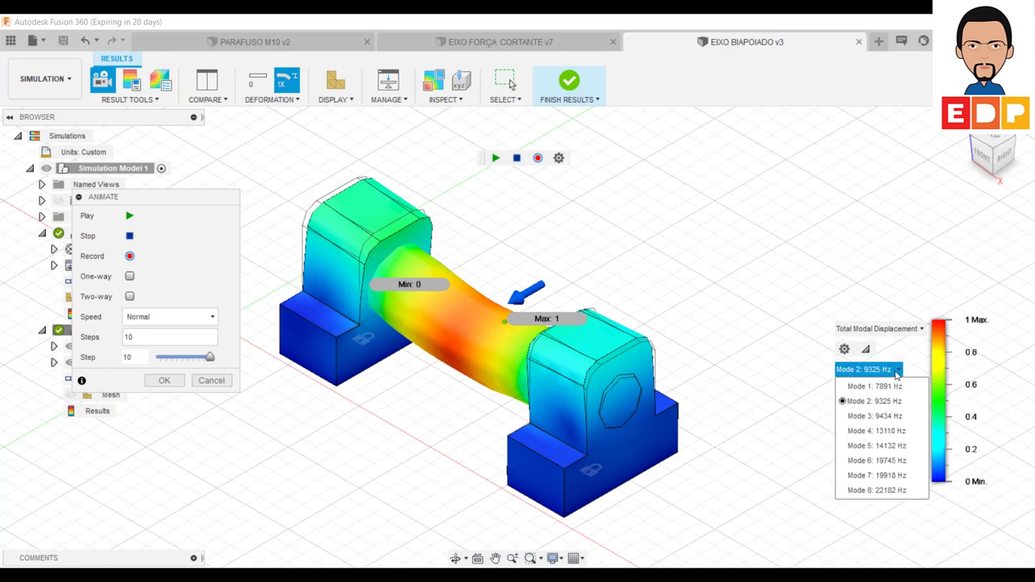
{"action": "left_click", "coordinate": [875, 416]}
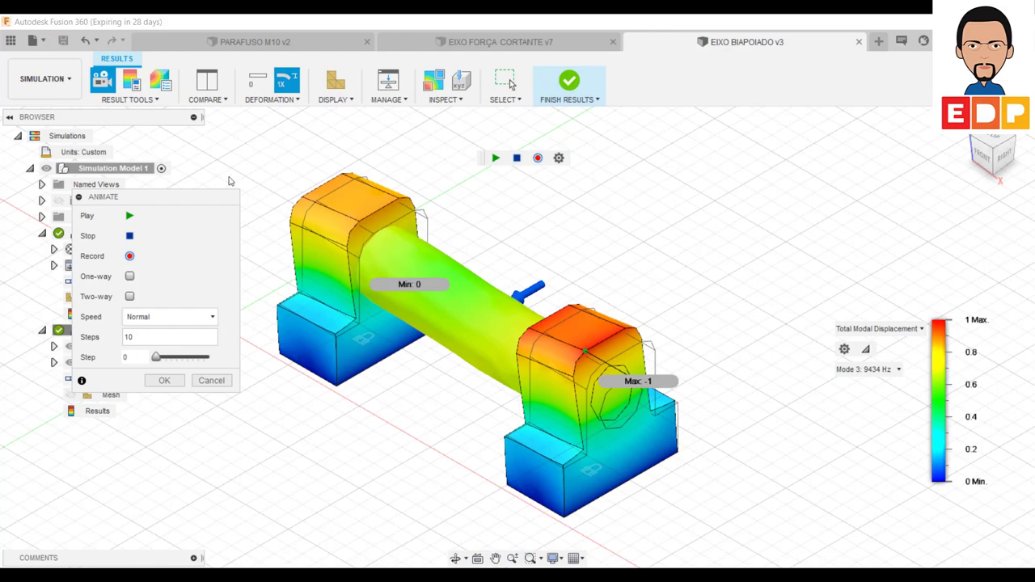
{"action": "left_click", "coordinate": [130, 216]}
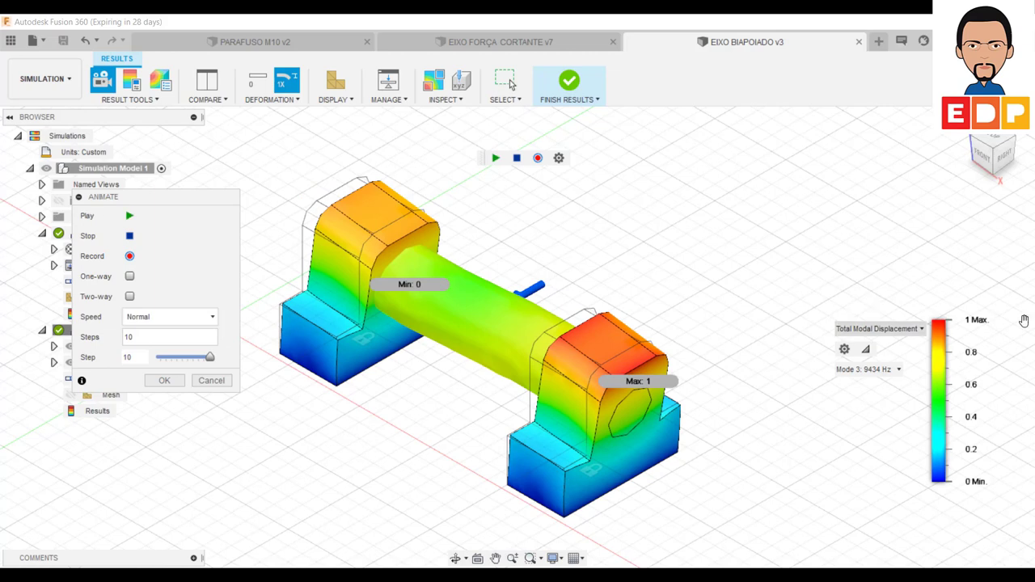
{"action": "left_click", "coordinate": [897, 369]}
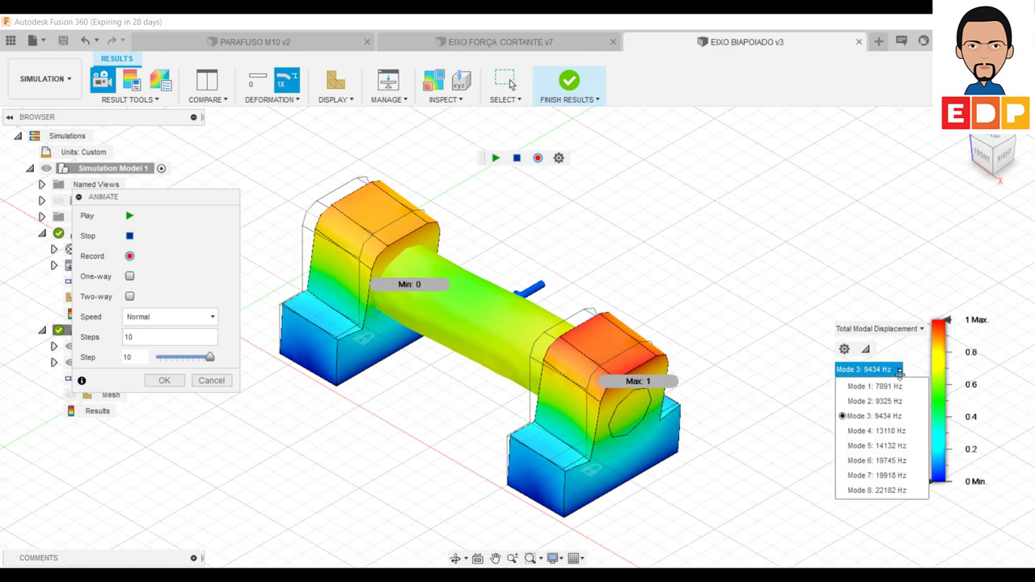
{"action": "left_click", "coordinate": [893, 430]}
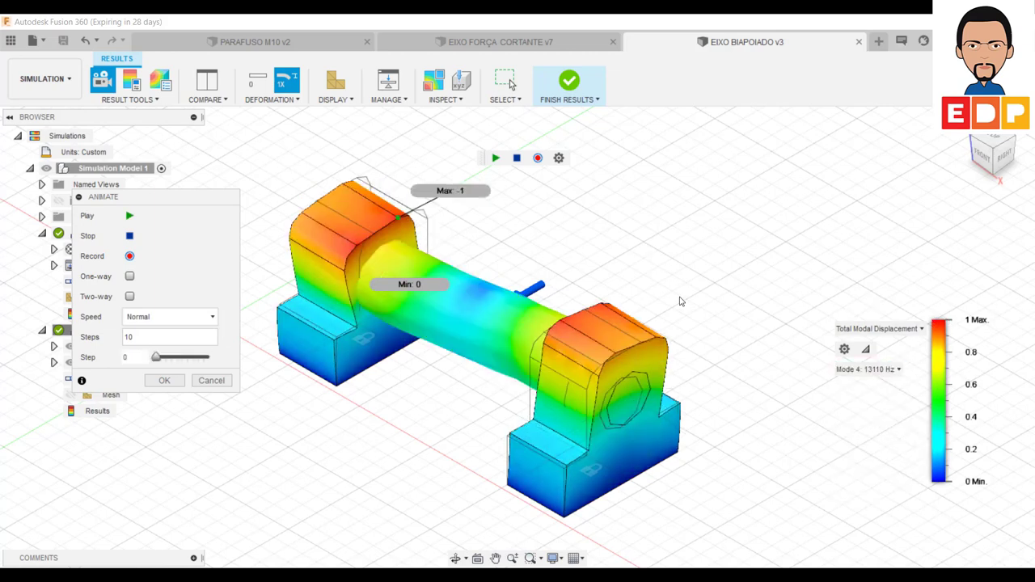
{"action": "left_click", "coordinate": [129, 216]}
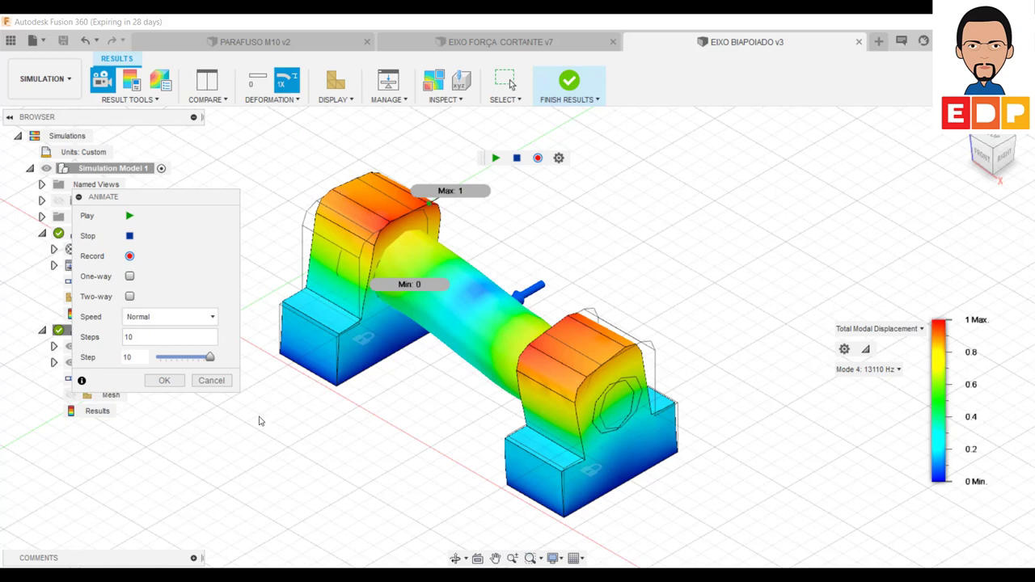
- Animate the Mode 5 (14132 Hz) and Mode 6 (19745 Hz) shapes
{"action": "left_click", "coordinate": [895, 370]}
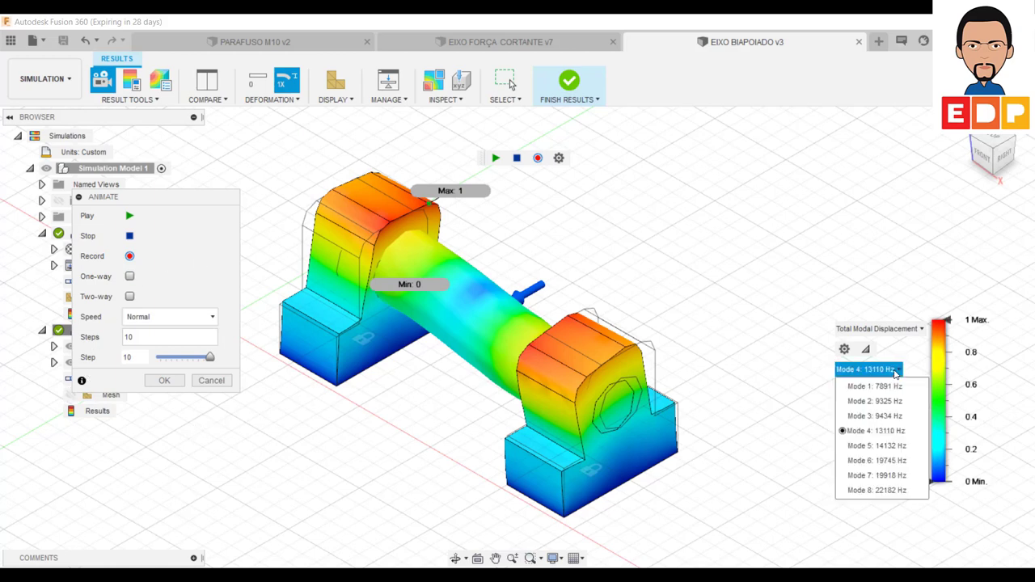
{"action": "left_click", "coordinate": [879, 437]}
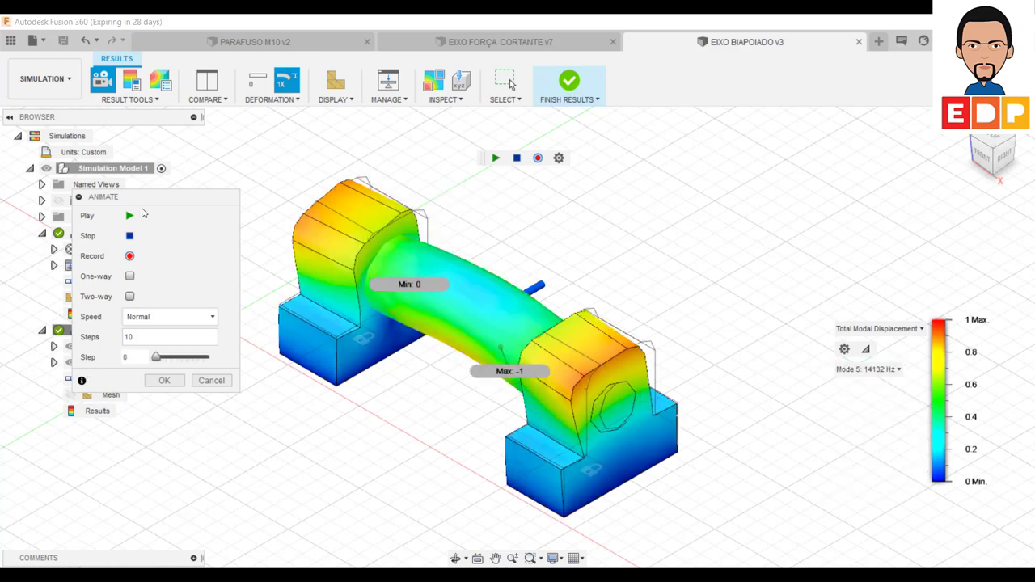
{"action": "left_click", "coordinate": [129, 216]}
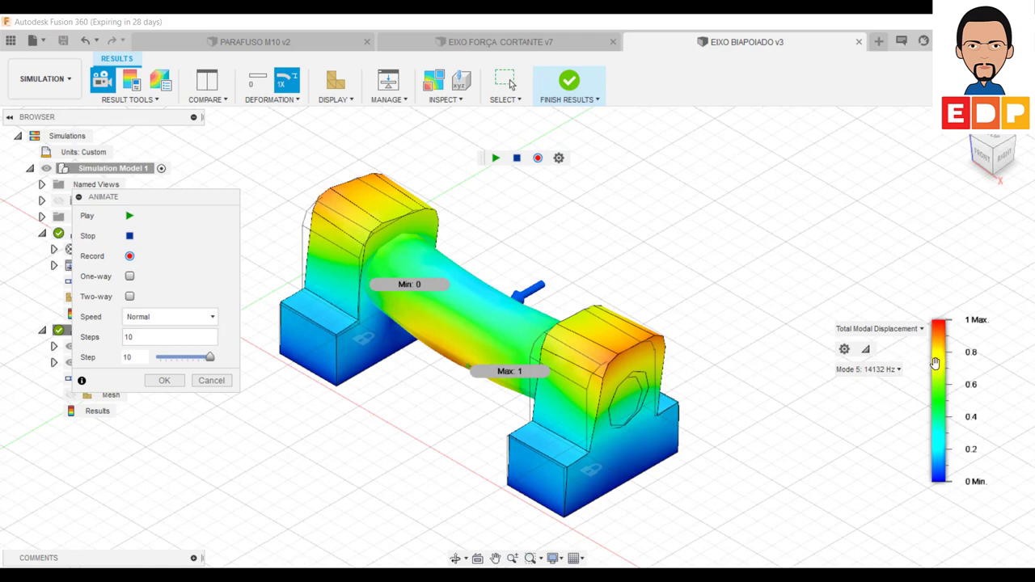
{"action": "mouse_move", "coordinate": [938, 340]}
{"action": "left_click", "coordinate": [895, 369]}
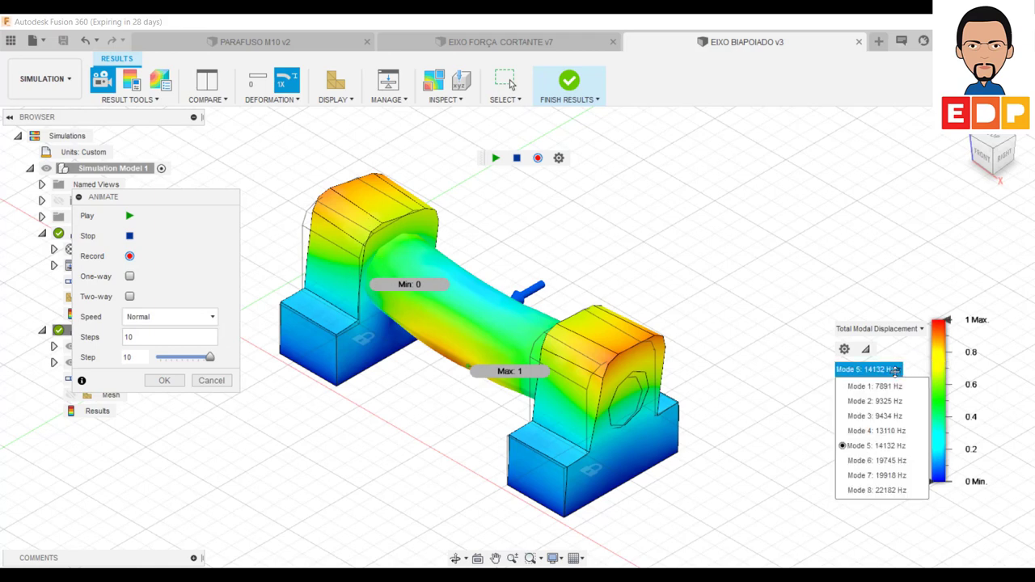
{"action": "left_click", "coordinate": [873, 463]}
{"action": "left_click", "coordinate": [129, 216]}
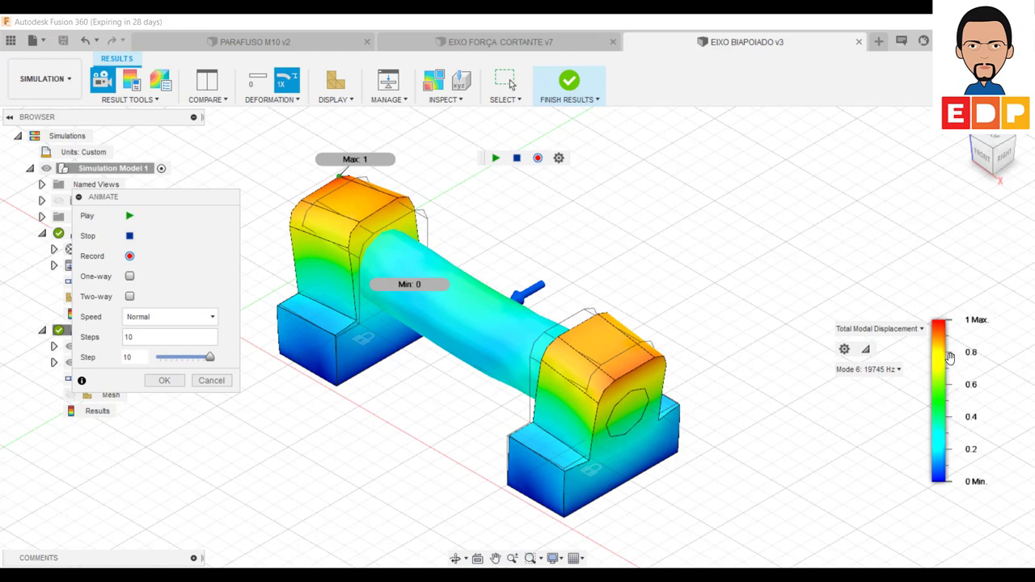
- Animate the Mode 7 (19918 Hz) and Mode 8 (22182 Hz) shapes
{"action": "left_click", "coordinate": [886, 371]}
{"action": "left_click", "coordinate": [856, 473]}
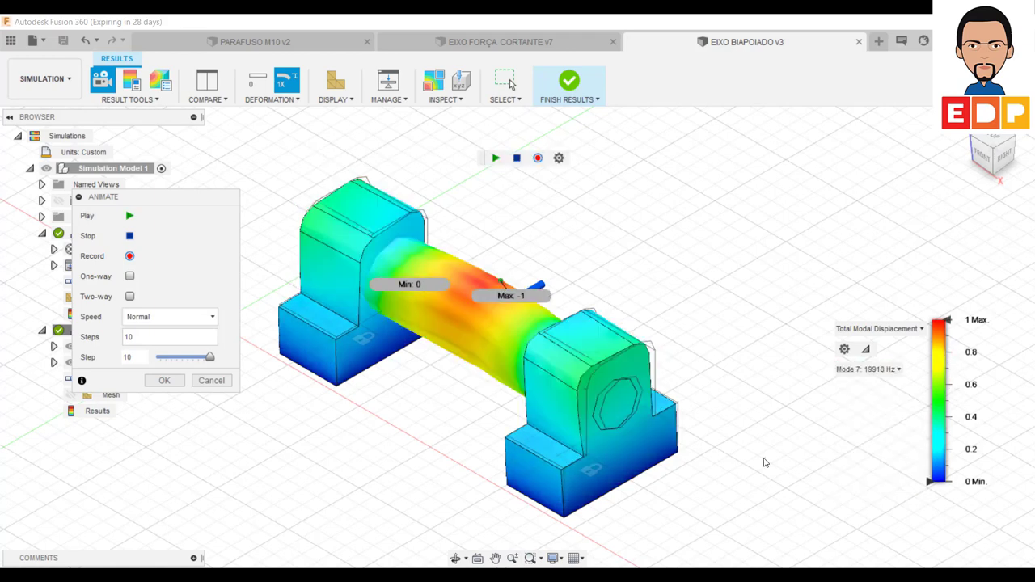
{"action": "left_click", "coordinate": [129, 216]}
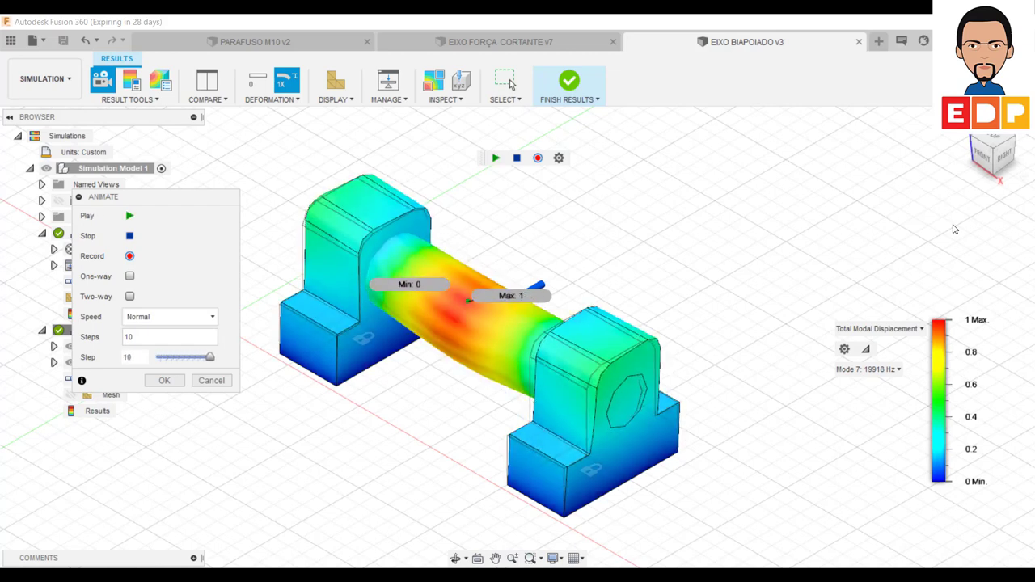
{"action": "left_click", "coordinate": [895, 370]}
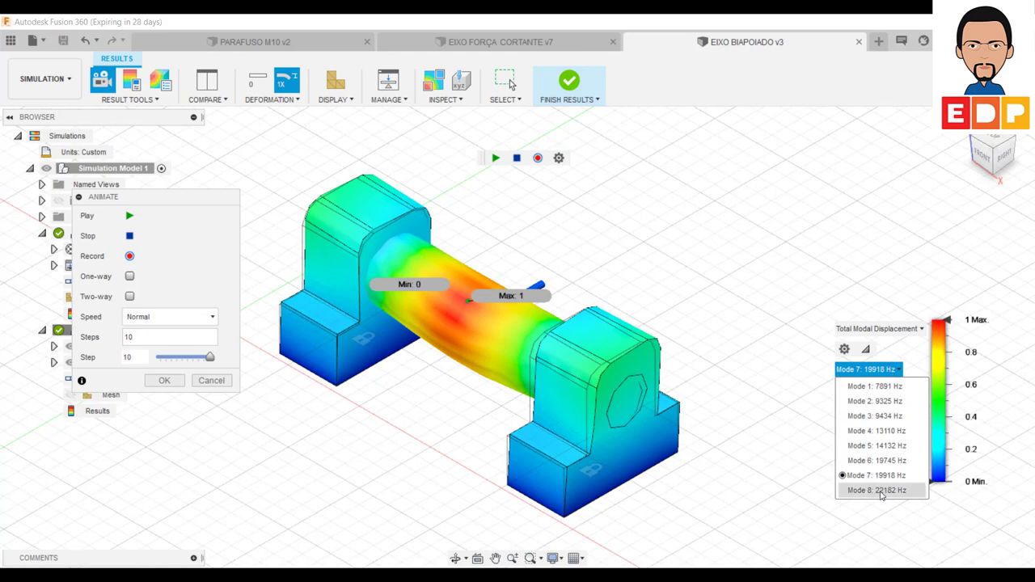
{"action": "left_click", "coordinate": [879, 491]}
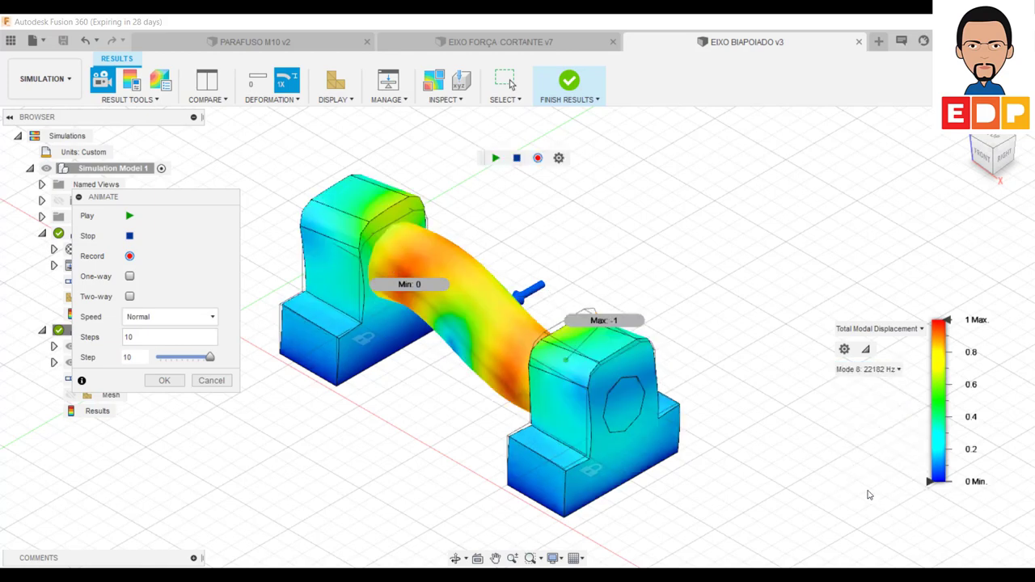
{"action": "left_click", "coordinate": [129, 216]}
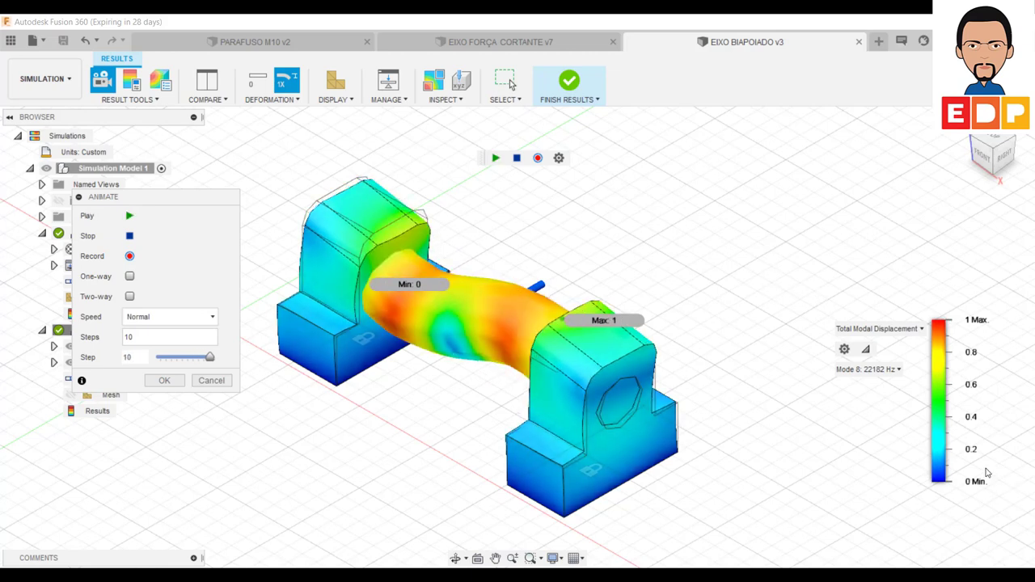
{"action": "left_click", "coordinate": [904, 370]}
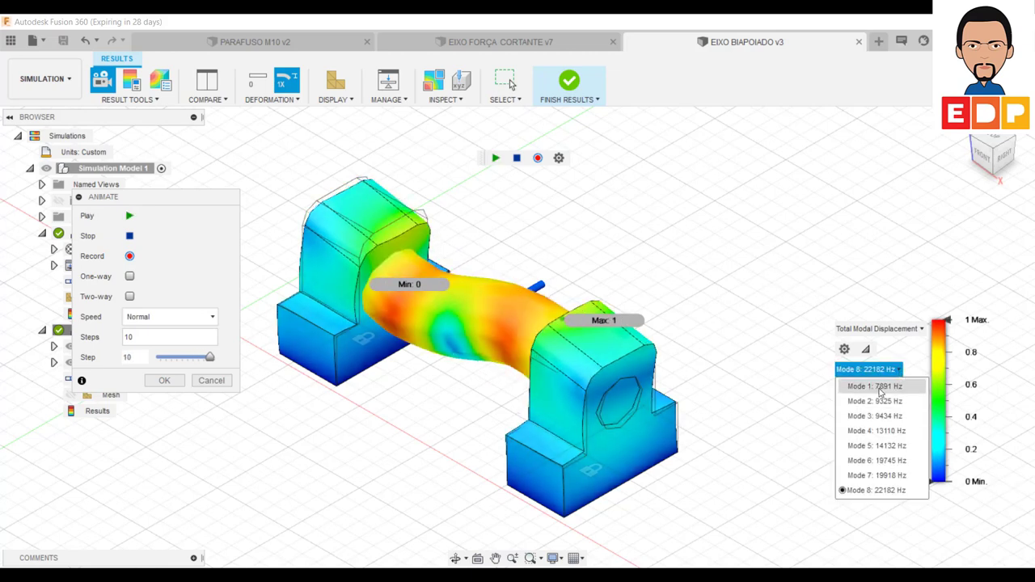
- Switch back to Mode 1 at 7891 Hz and close the animation with OK
{"action": "left_click", "coordinate": [875, 386]}
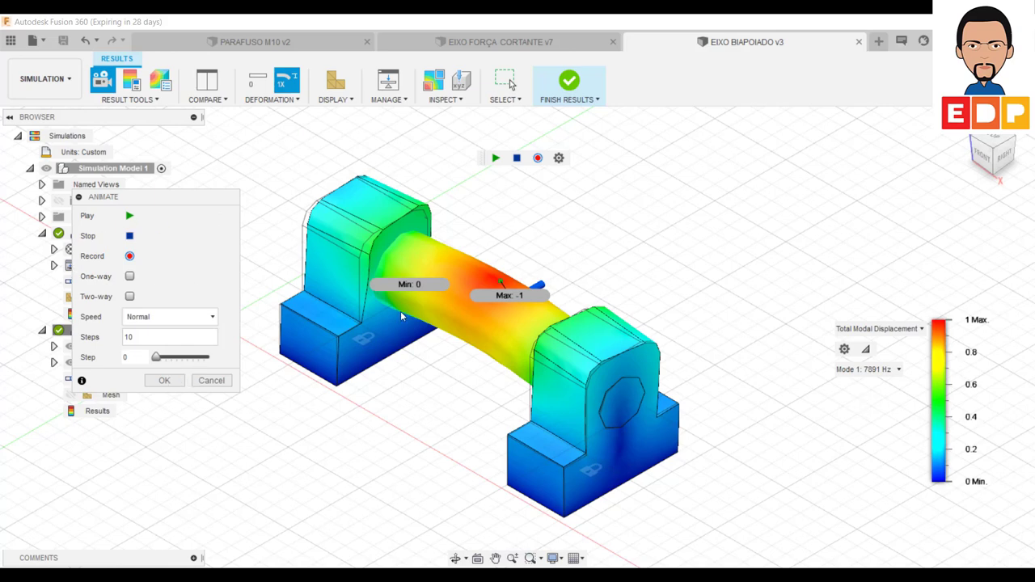
{"action": "left_click", "coordinate": [177, 381]}
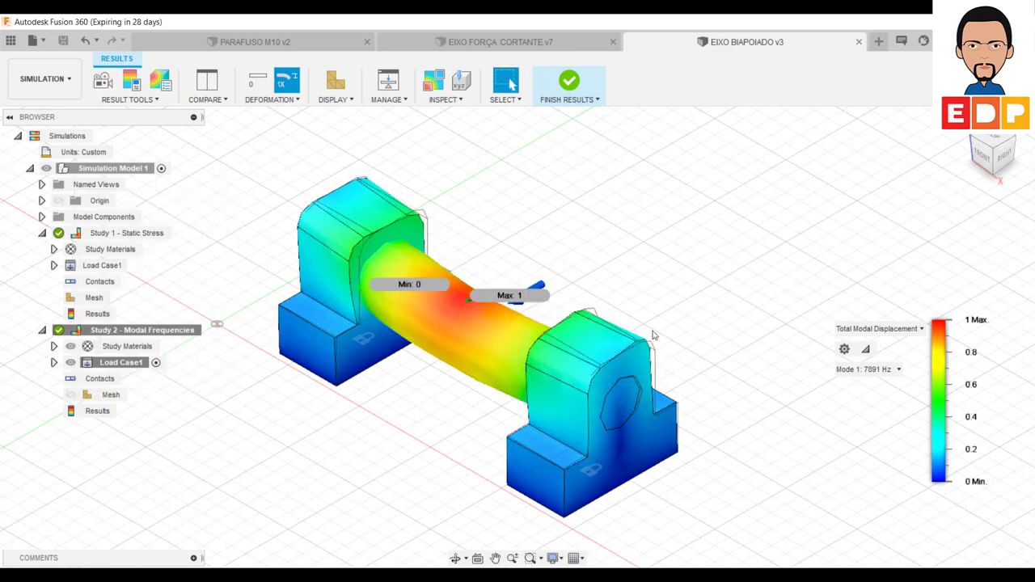
{"action": "left_click", "coordinate": [898, 370]}
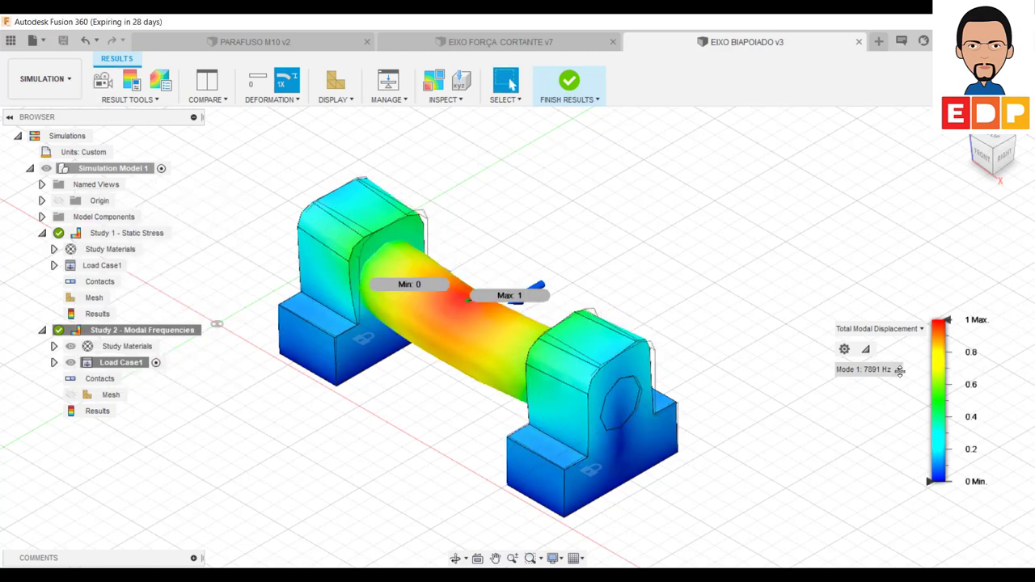
{"action": "left_click", "coordinate": [898, 370]}
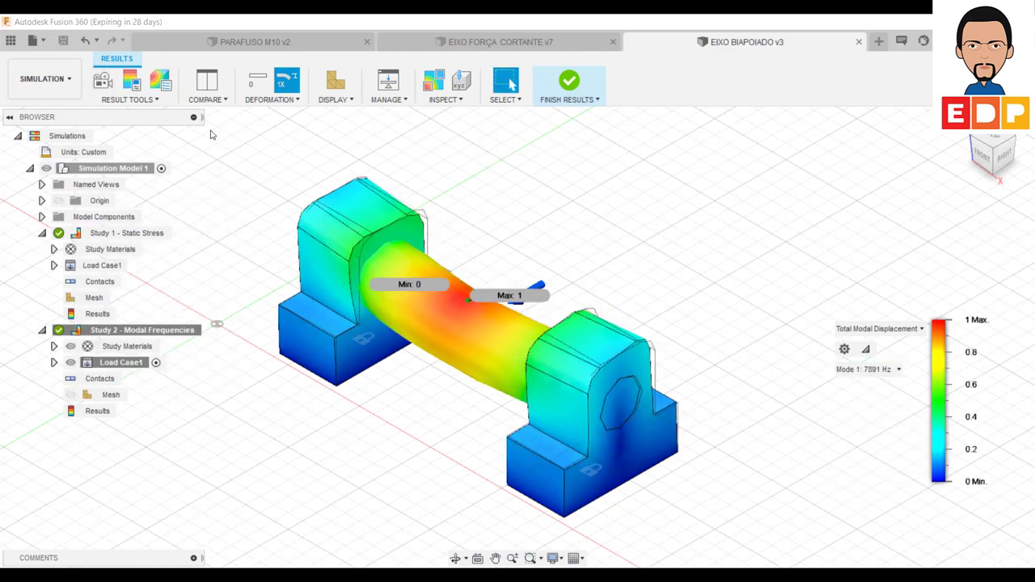